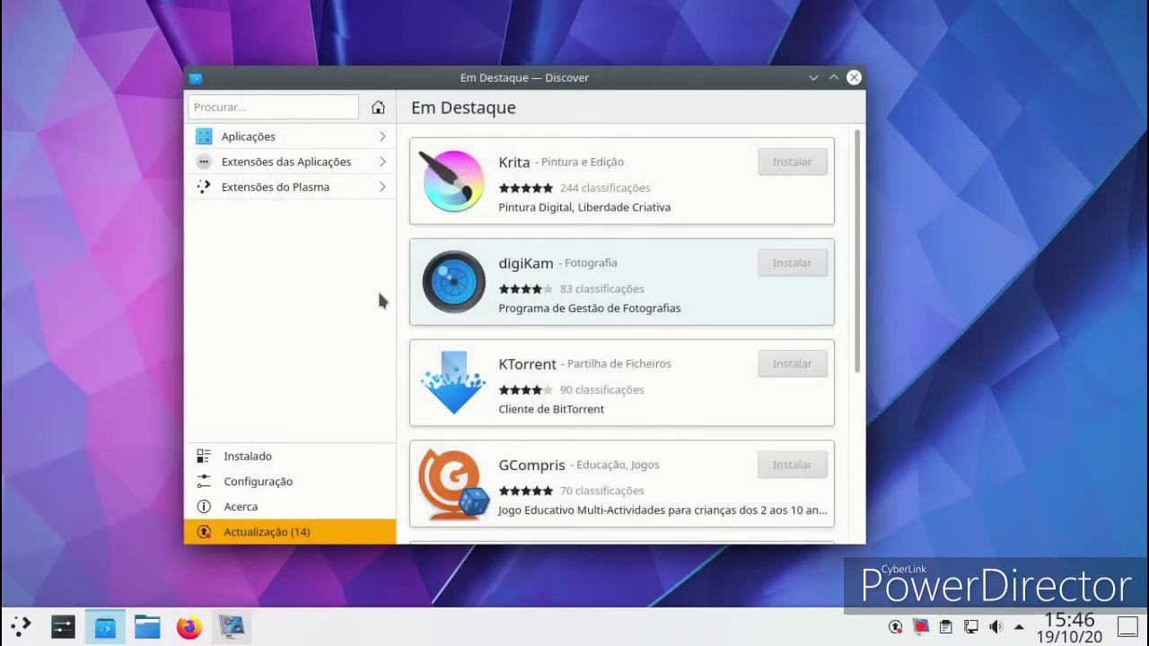
- Browse the application extension categories in Discover, including Konsole and the system monitor sensor presets, and close the software centre
left_click(274, 161)
left_click(271, 191)
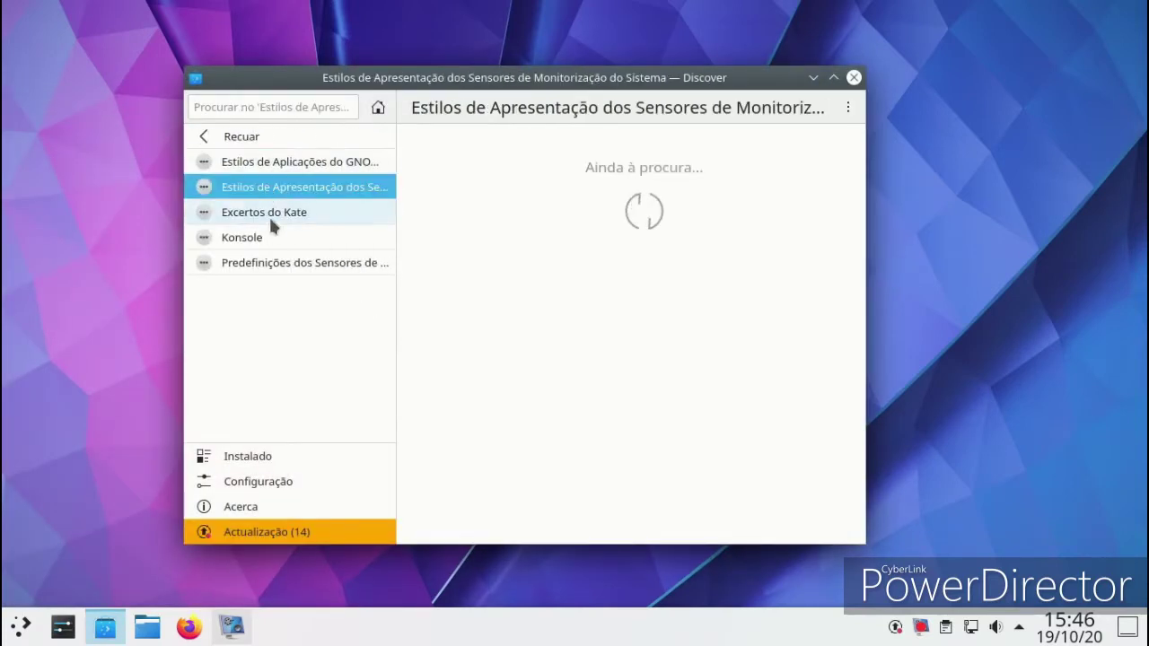
left_click(267, 242)
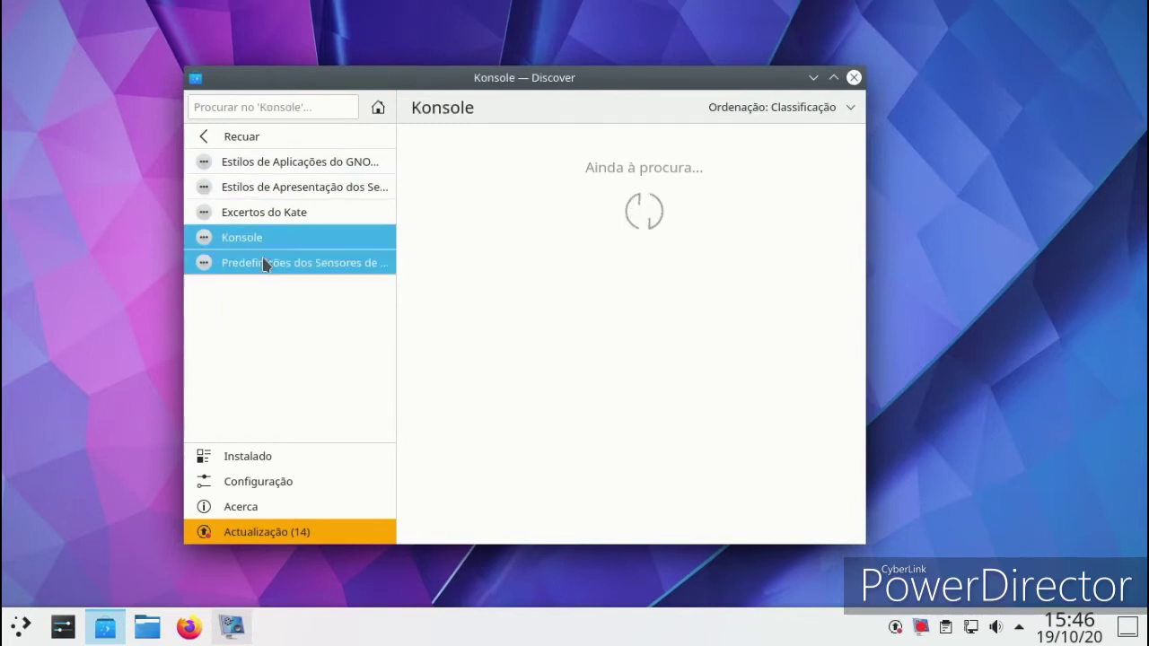
left_click(265, 264)
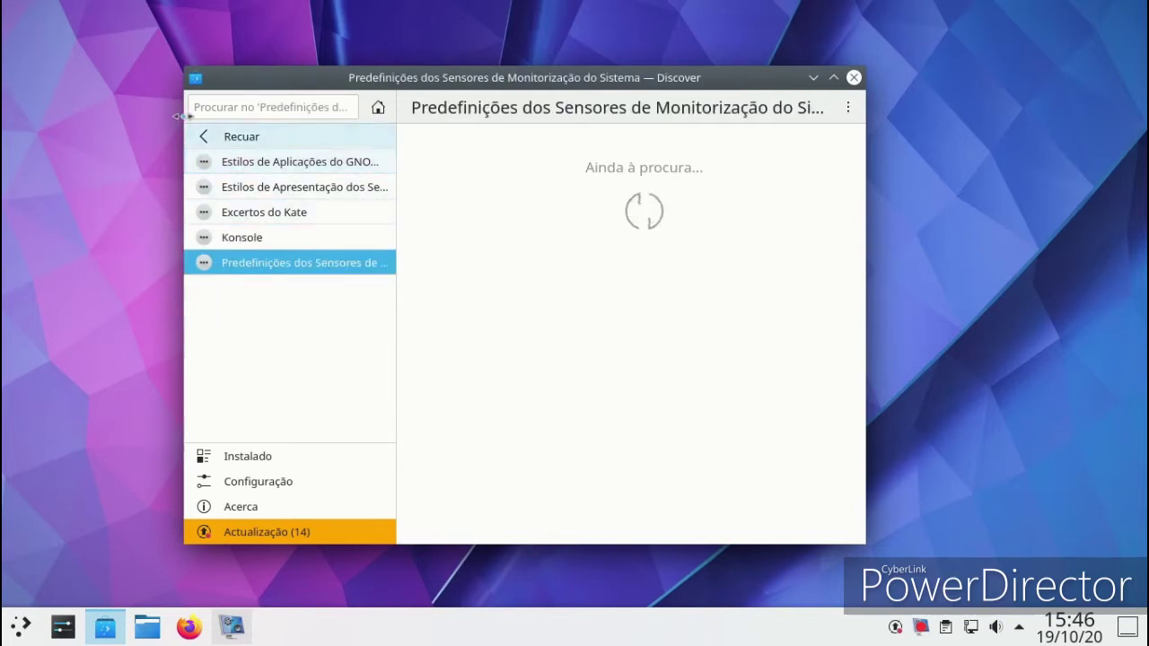
left_click(235, 137)
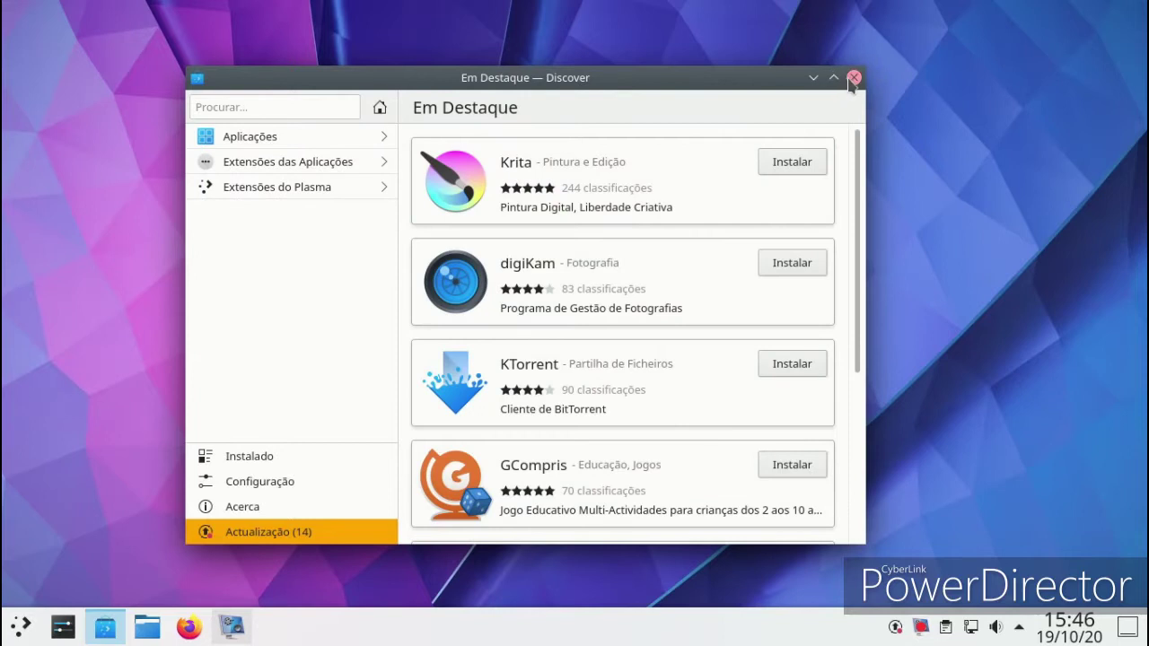
left_click(853, 78)
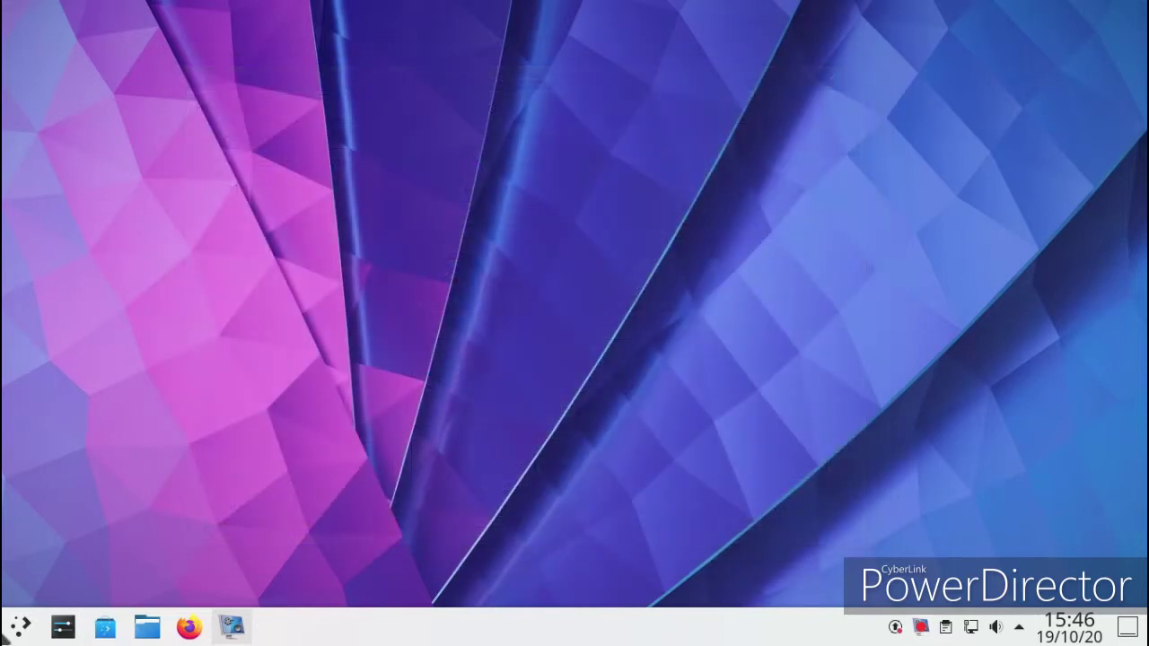
- Set the desktop wallpaper to Aterragem Suave
right_click(408, 157)
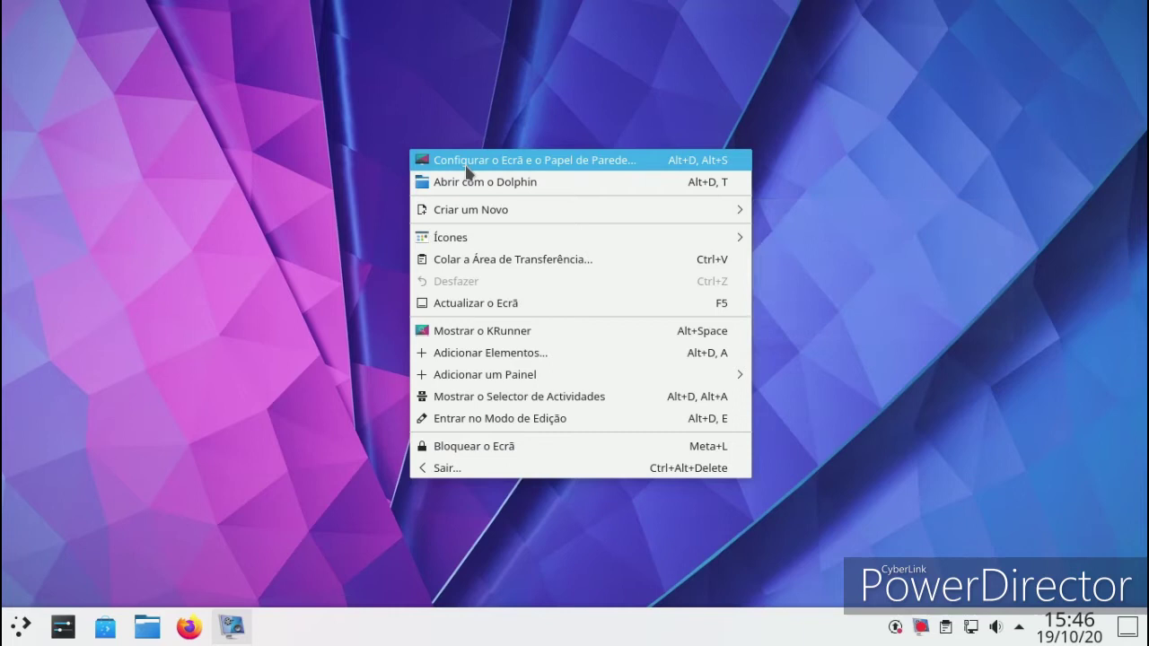
left_click(431, 162)
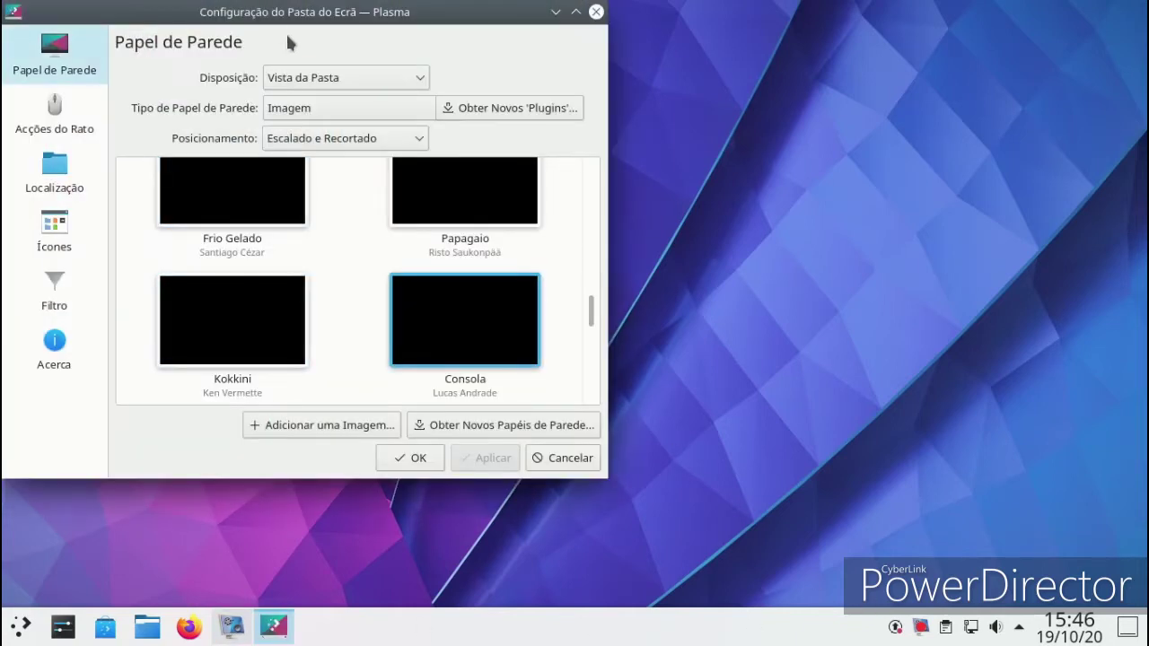
left_click_drag(278, 14, 480, 31)
scroll(729, 296, "down", 4)
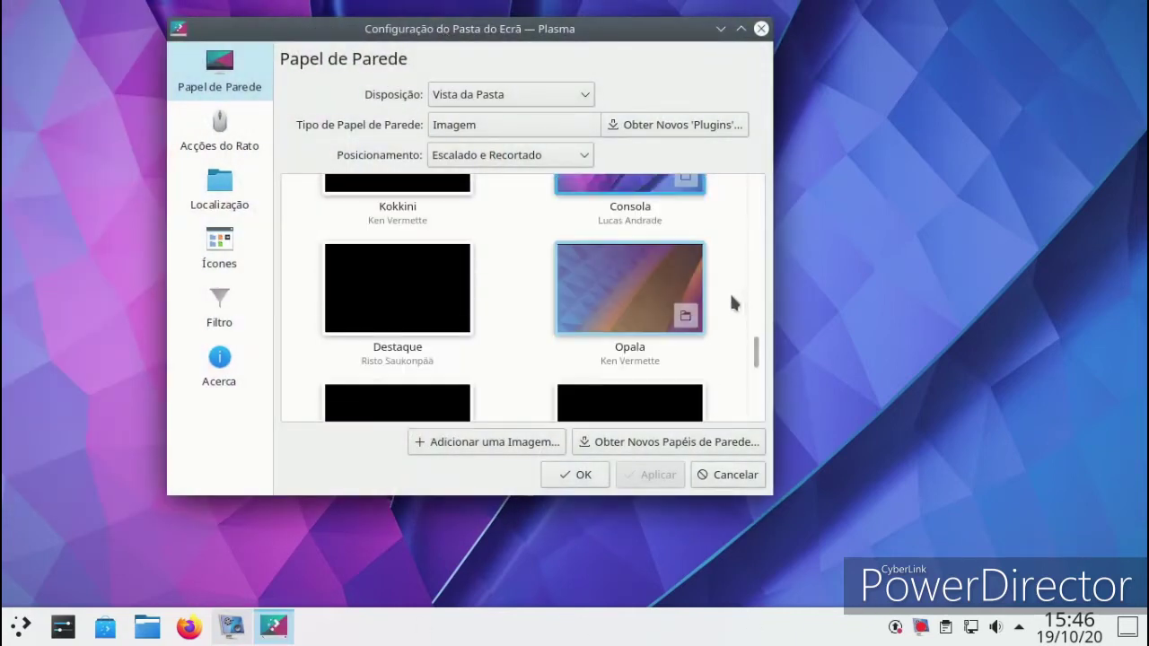
scroll(718, 301, "down", 3)
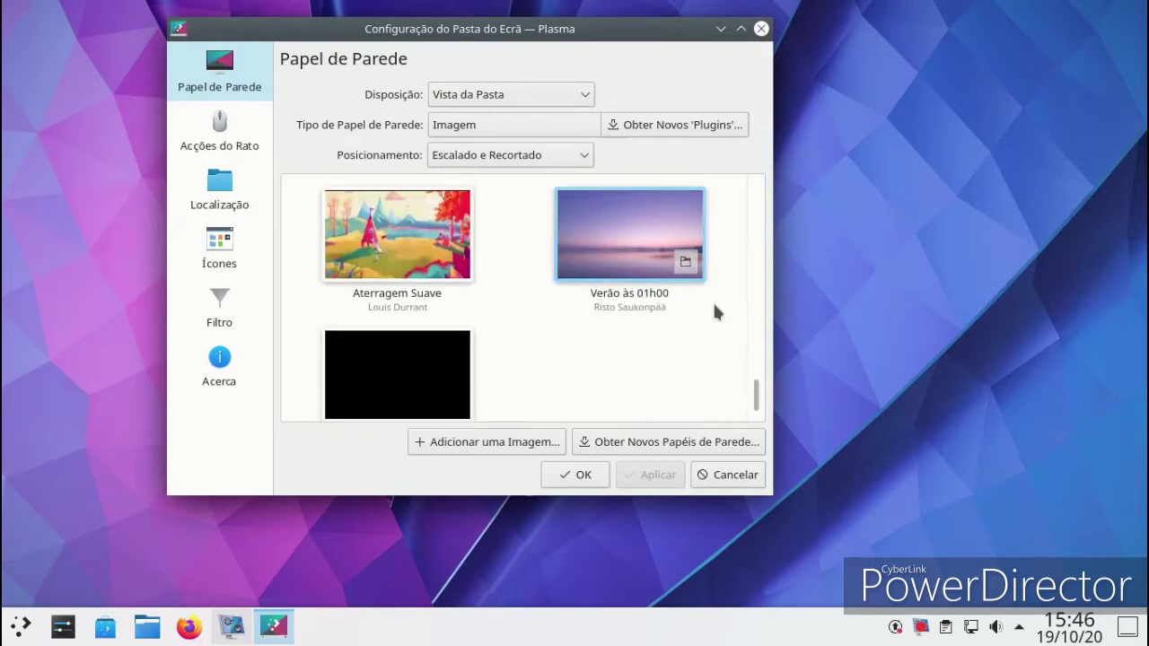
scroll(710, 306, "up", 1)
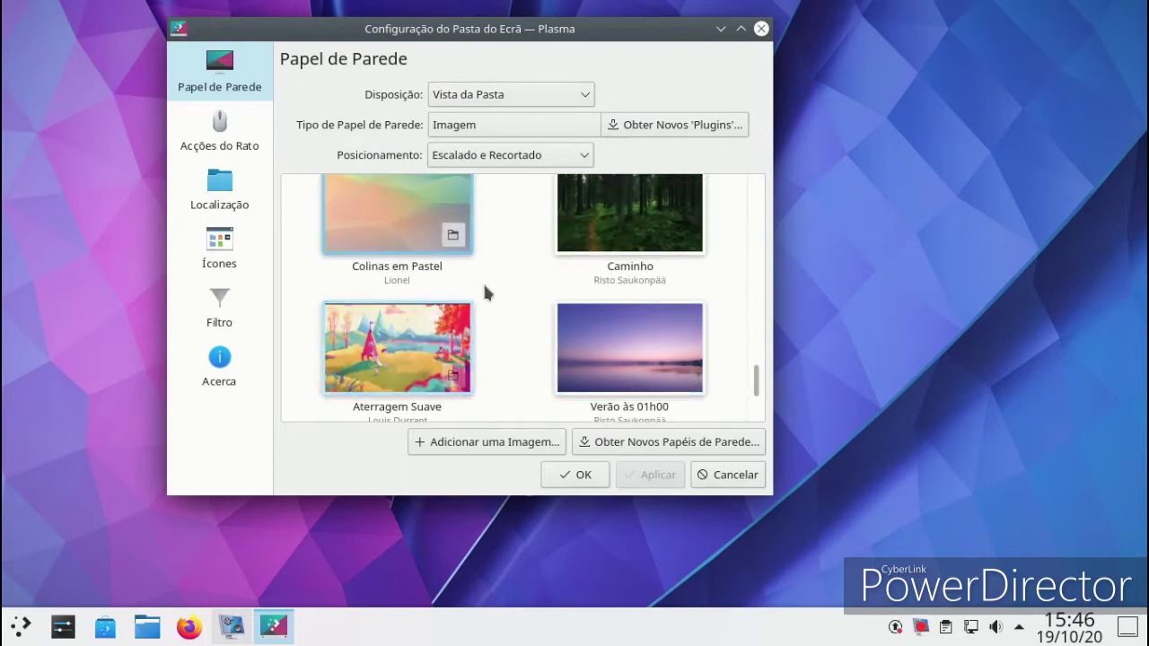
left_click(404, 314)
left_click(571, 475)
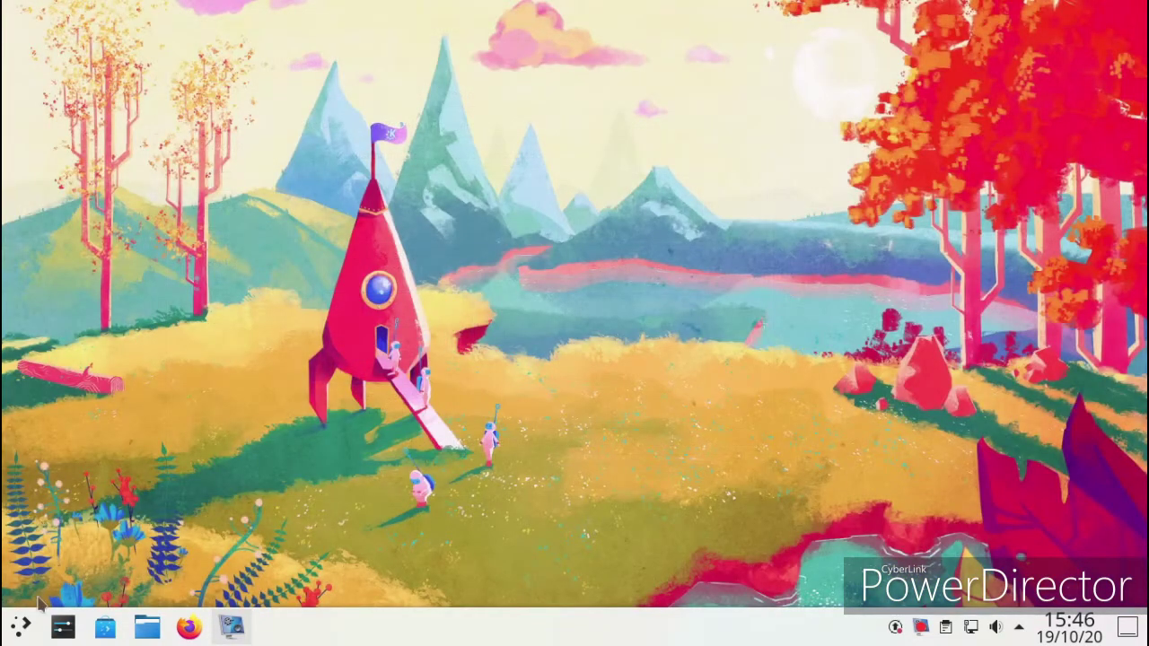
- Capture the full screen with Spectacle, save it as a PNG image in the Imagens folder and quit the tool
left_click(19, 626)
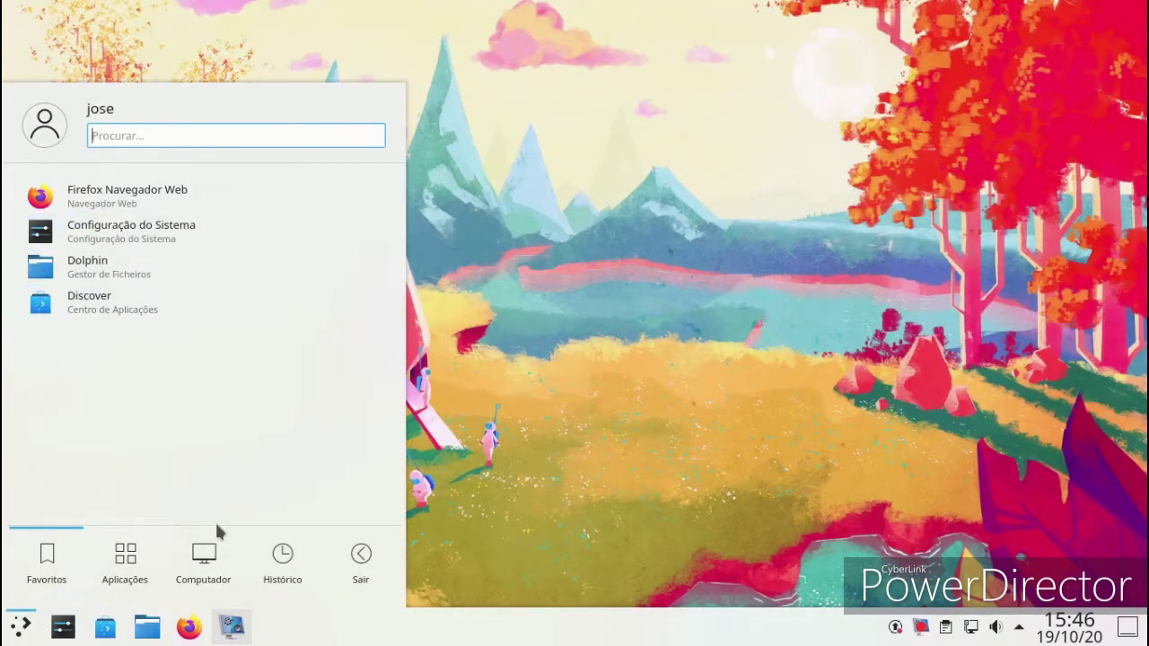
left_click(134, 559)
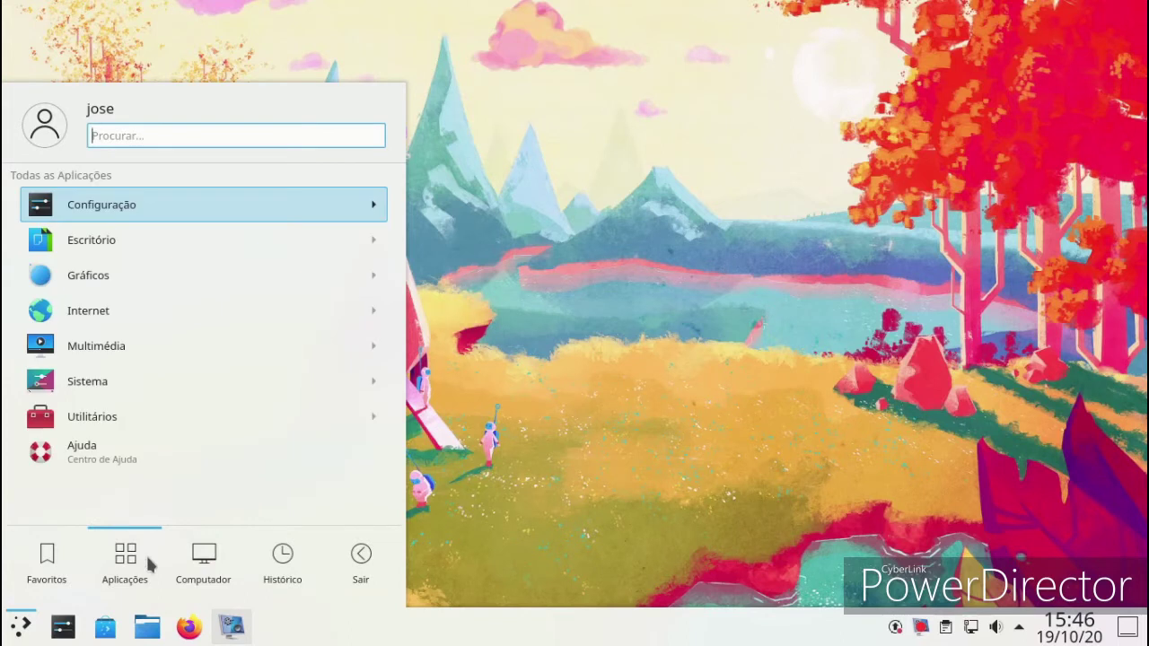
left_click(134, 405)
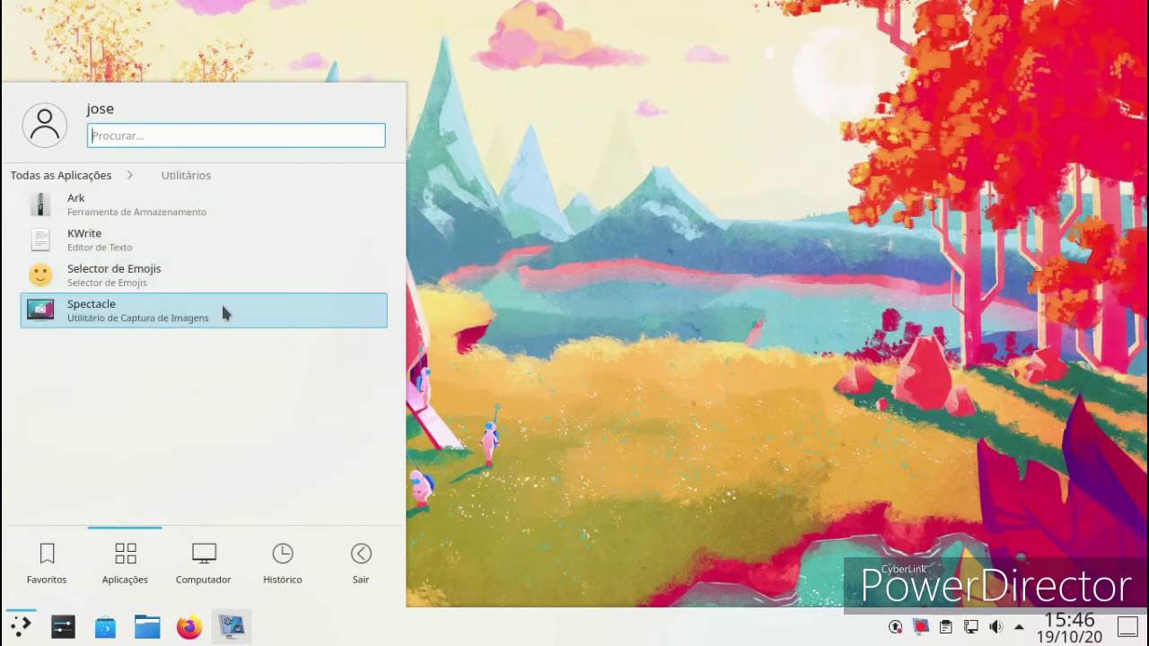
mouse_move(222, 306)
left_mouse_down()
mouse_move(296, 364)
mouse_move(220, 307)
left_mouse_up()
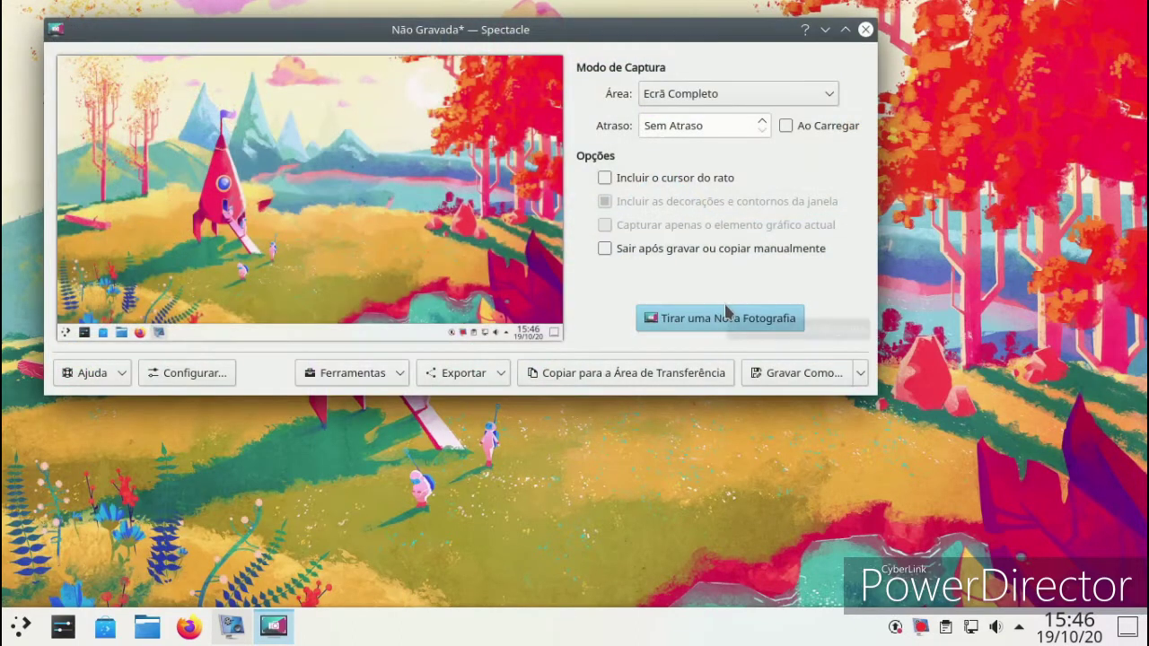
left_click(763, 373)
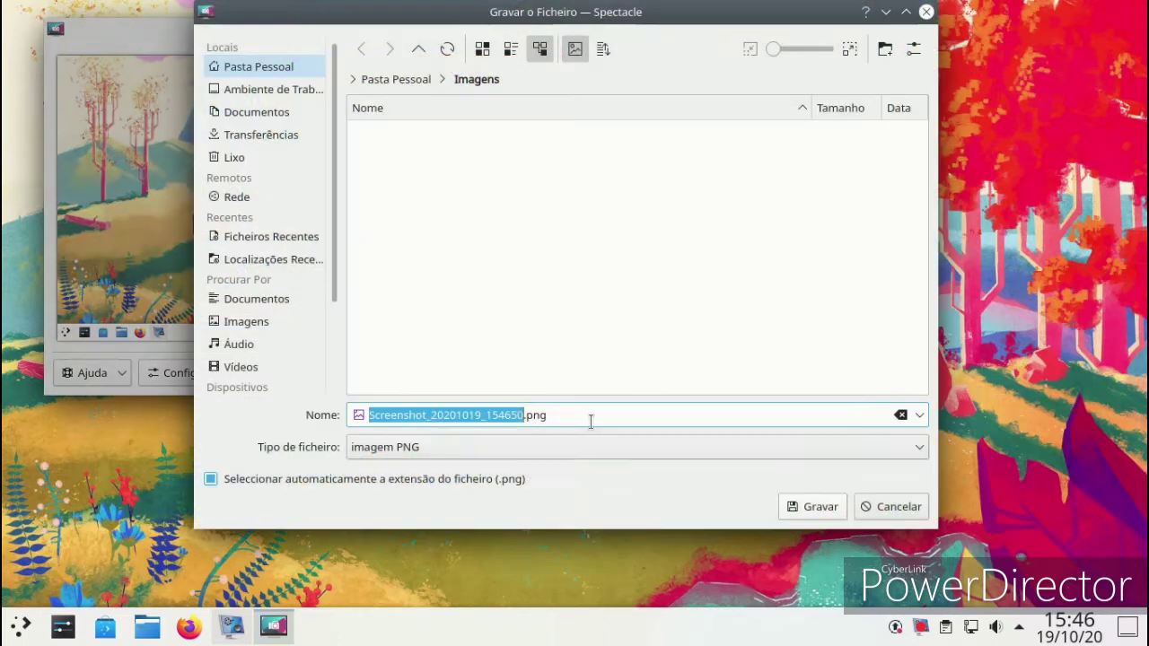
left_click(813, 506)
key("ctrl+q")
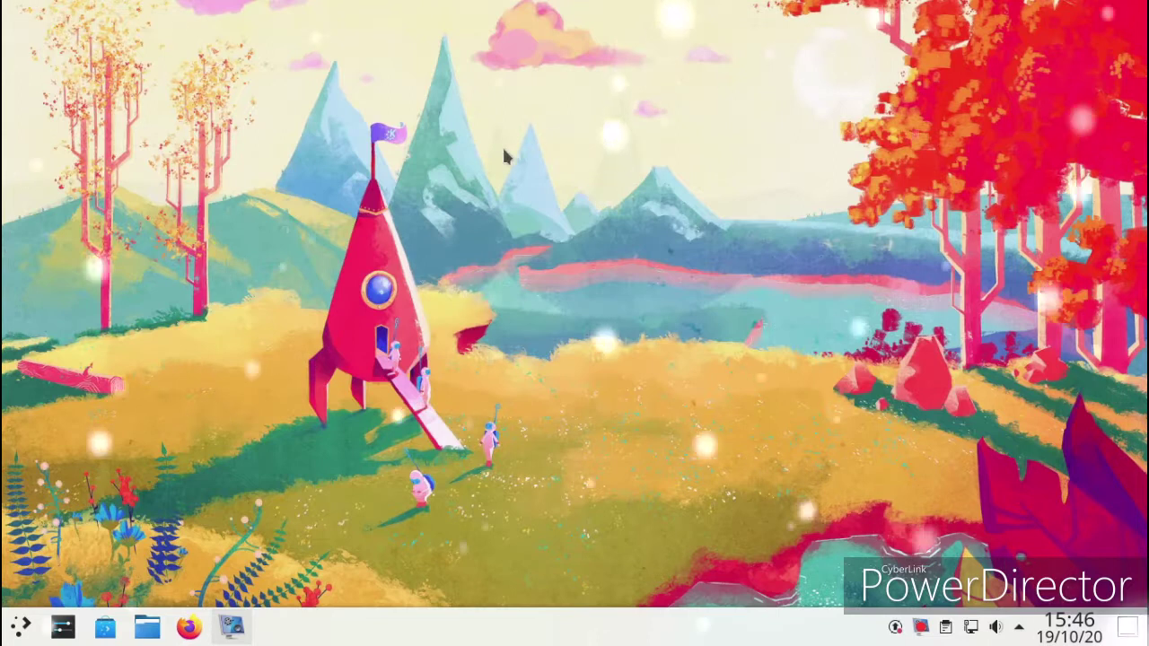
- Download and install the online wallpaper Beautiful wallpaper 0997 from the desktop's wallpaper settings
right_click(484, 150)
left_click(538, 162)
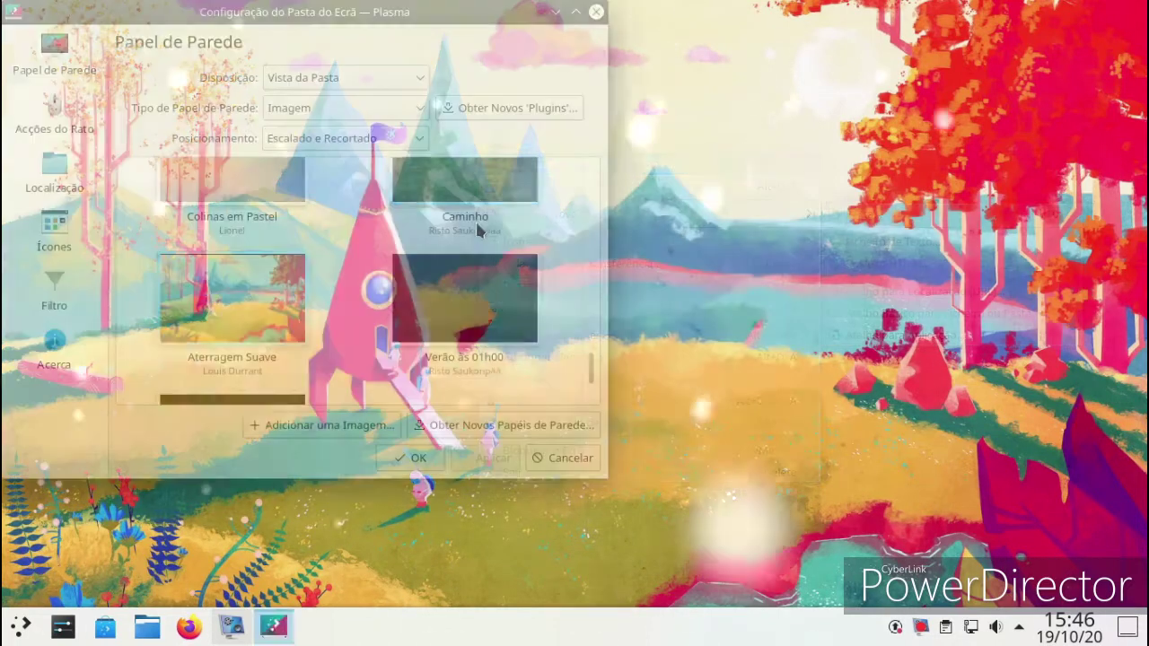
scroll(441, 297, "down", 2)
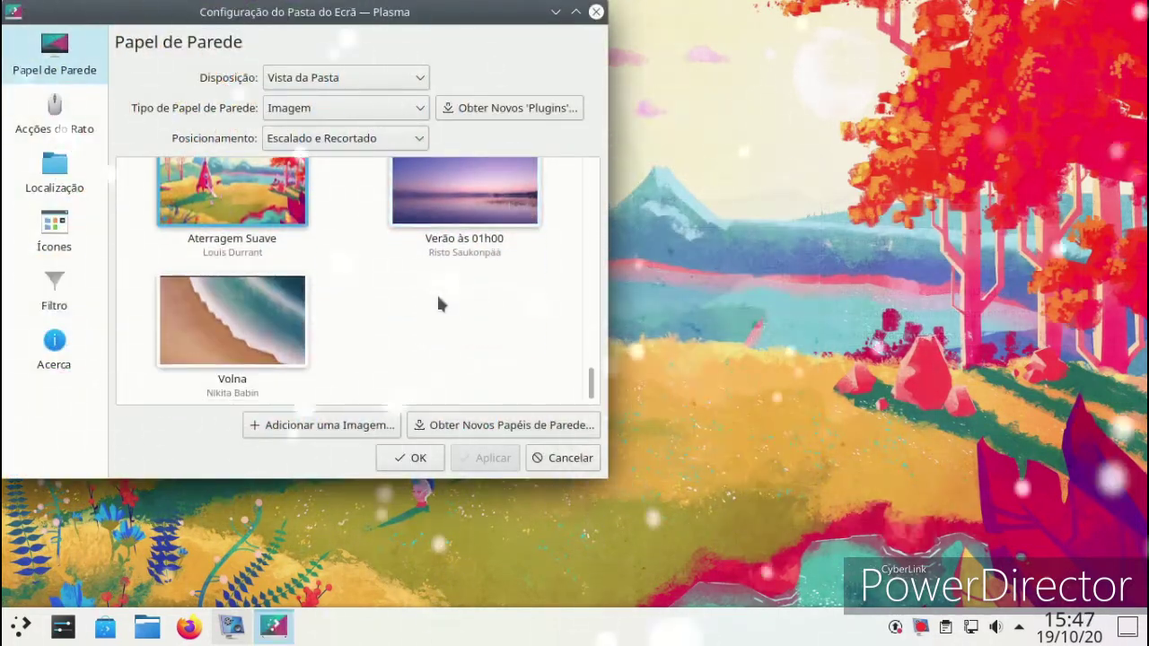
left_click(462, 425)
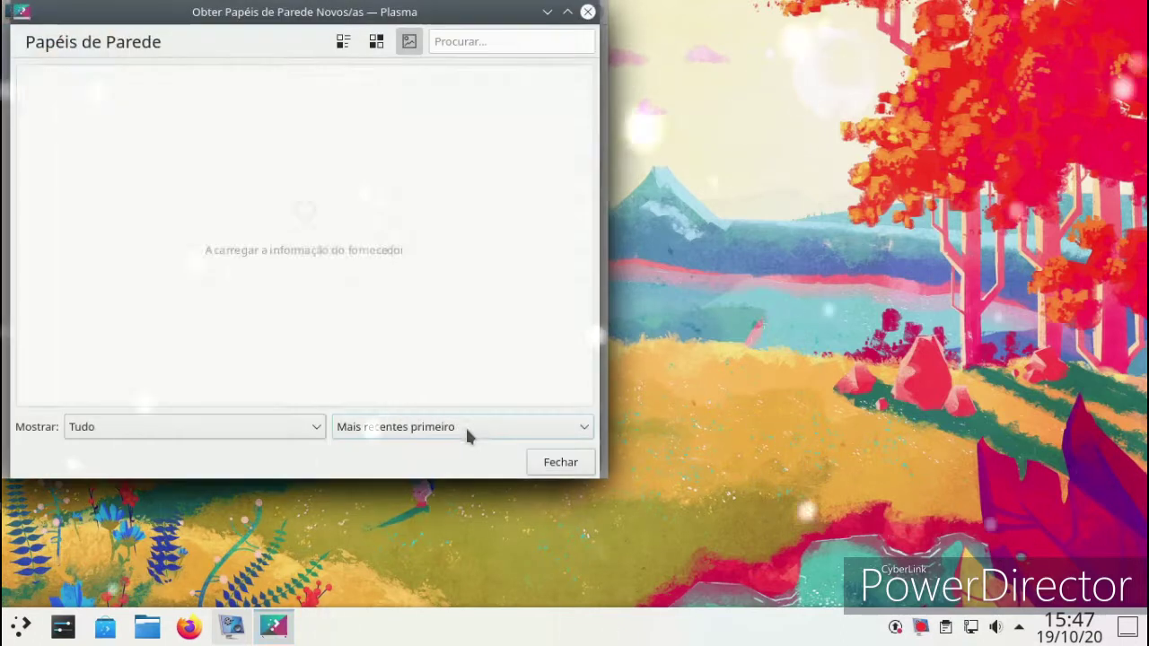
left_click_drag(326, 30, 503, 66)
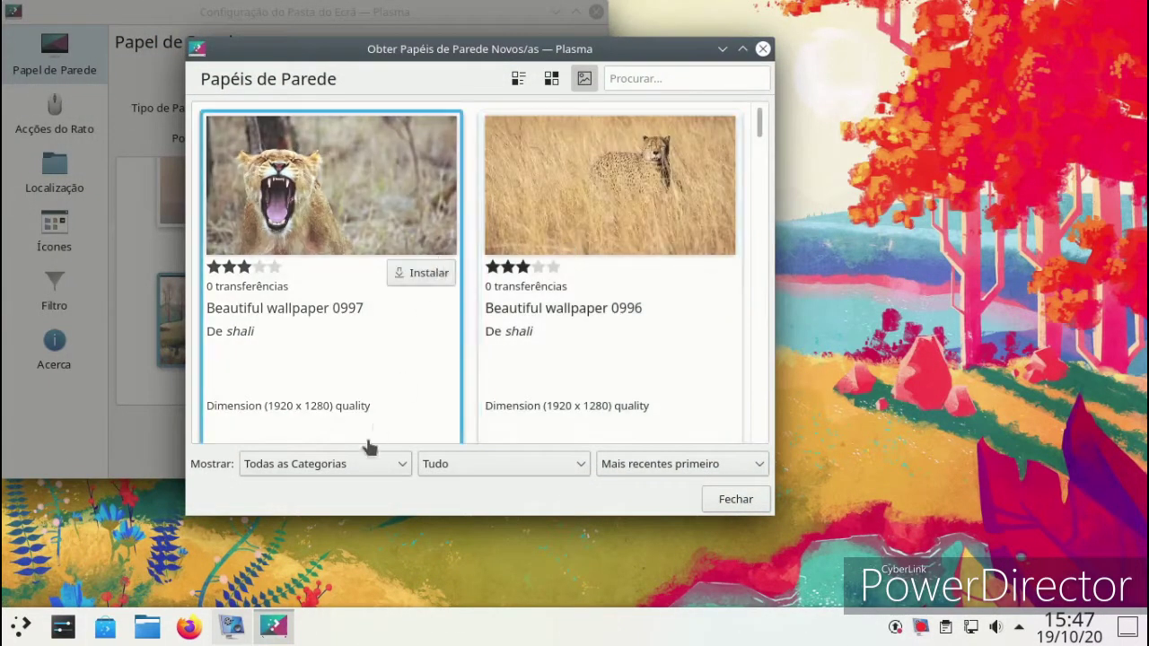
left_click(411, 287)
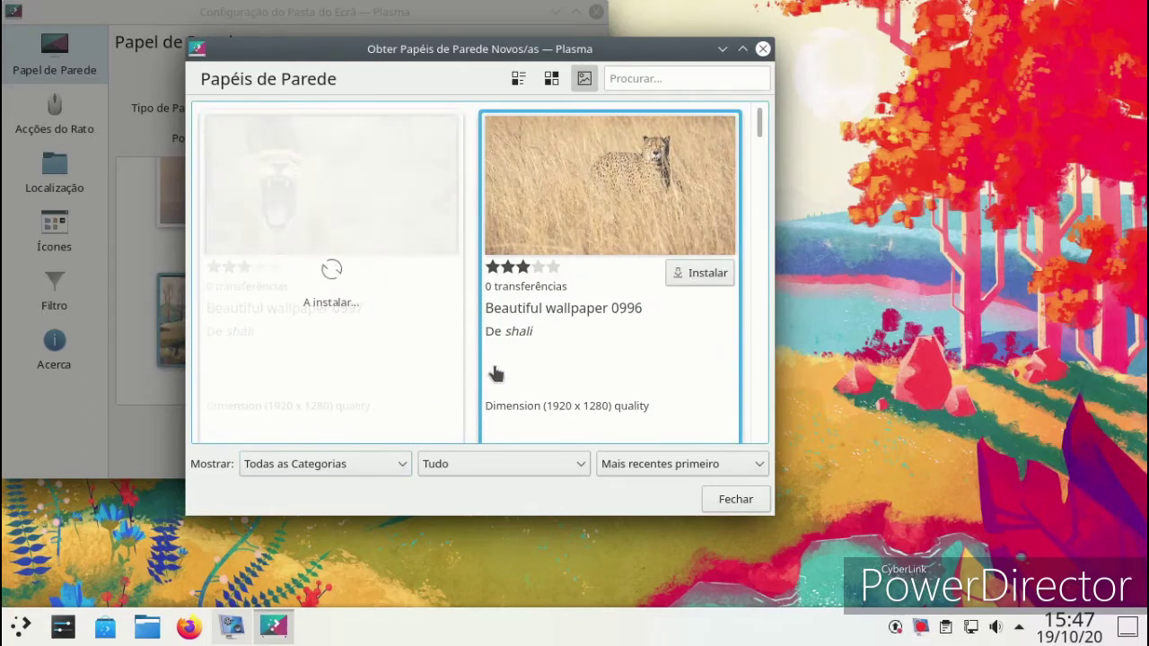
left_click(735, 500)
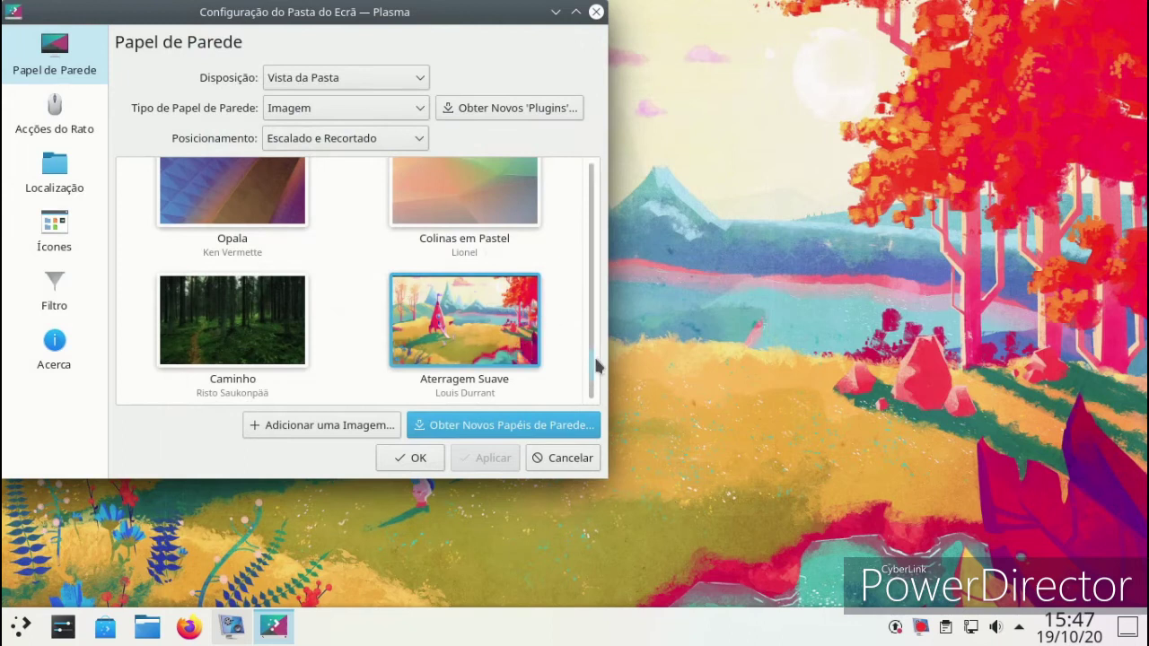
- Apply the installed lioness image pexels-pixabay-55814 as the desktop wallpaper and close the settings
left_click_drag(593, 366, 592, 176)
left_click(186, 233)
left_click(484, 458)
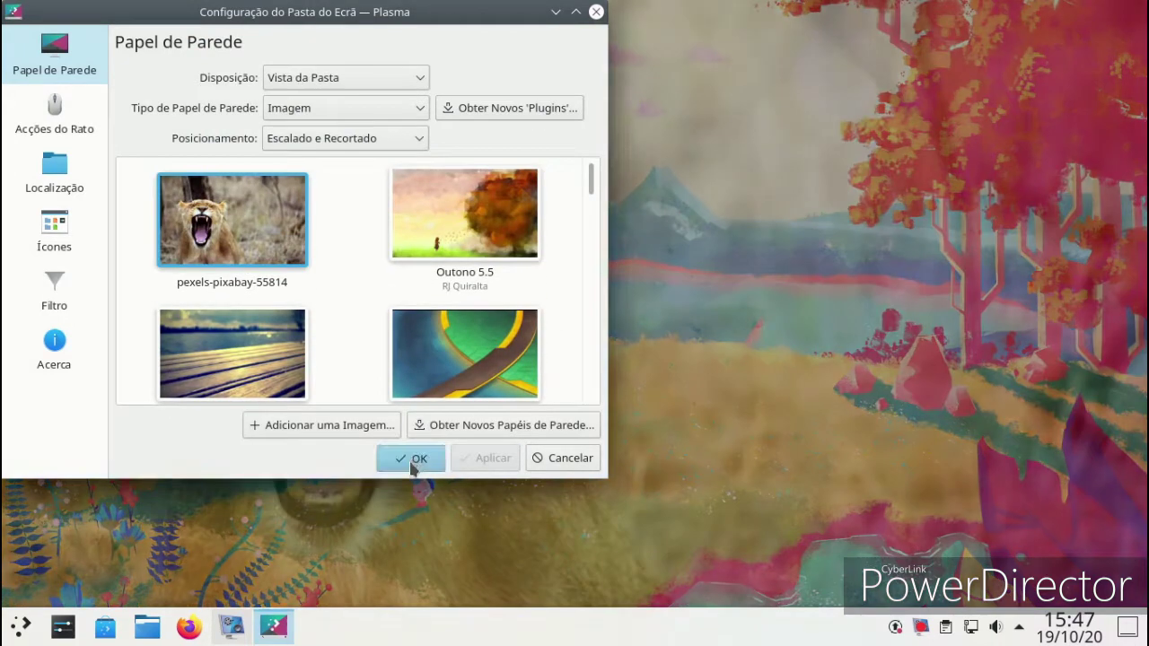
left_click(410, 458)
- Open System Settings and apply the Brisa Escura global theme
key("super")
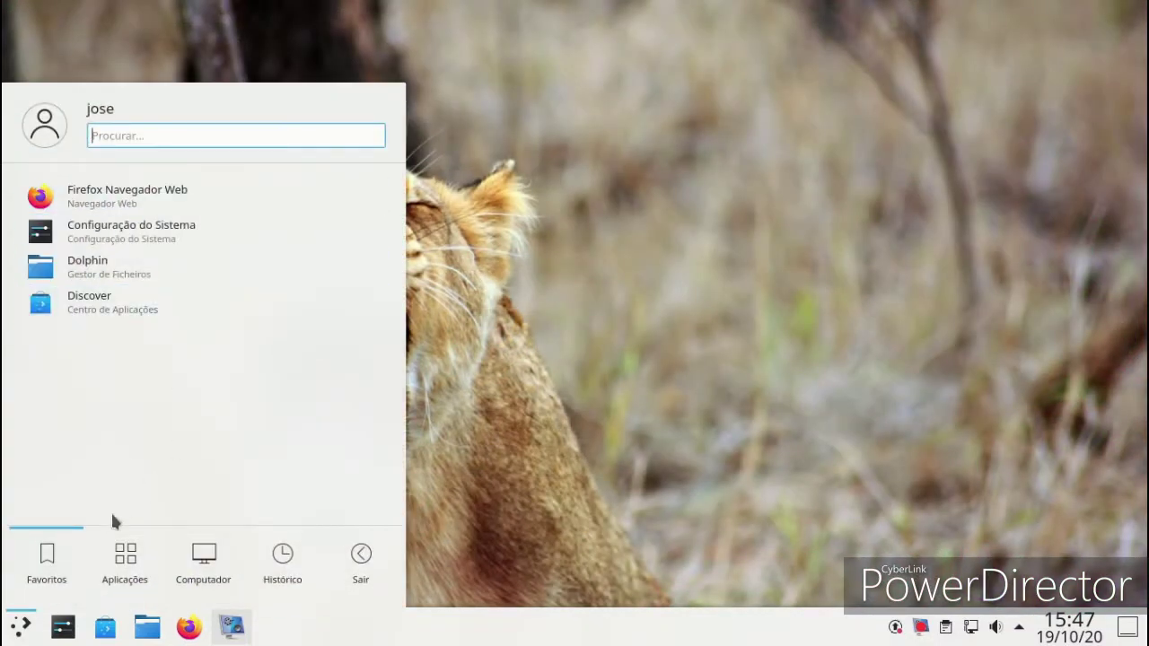
left_click(131, 559)
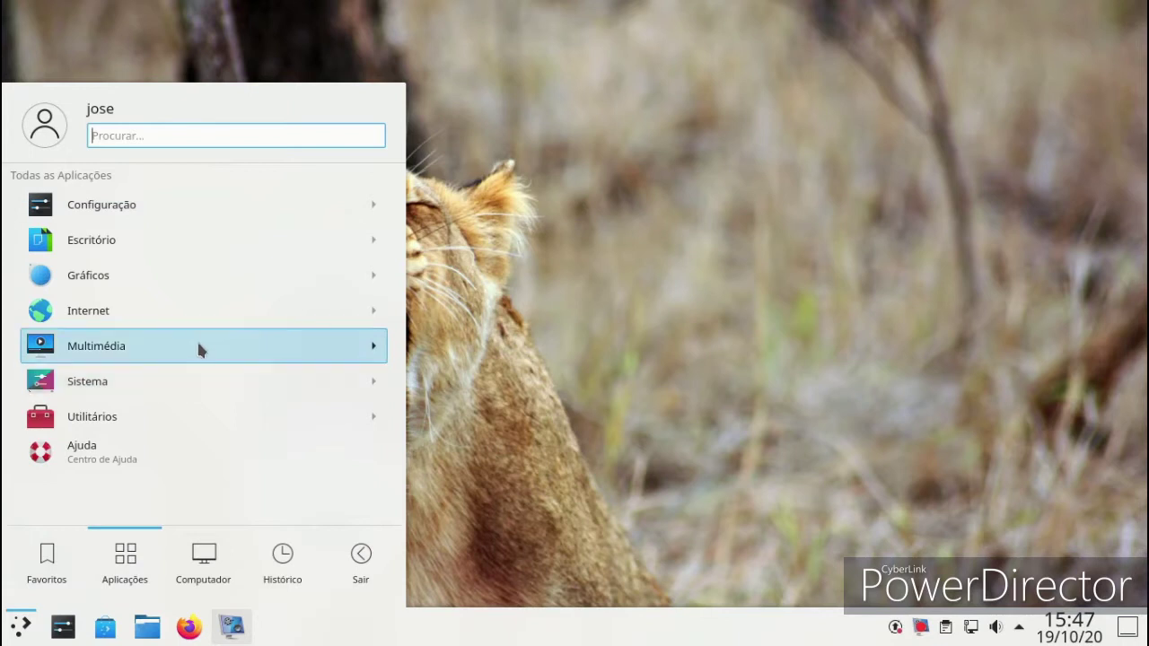
left_click(210, 218)
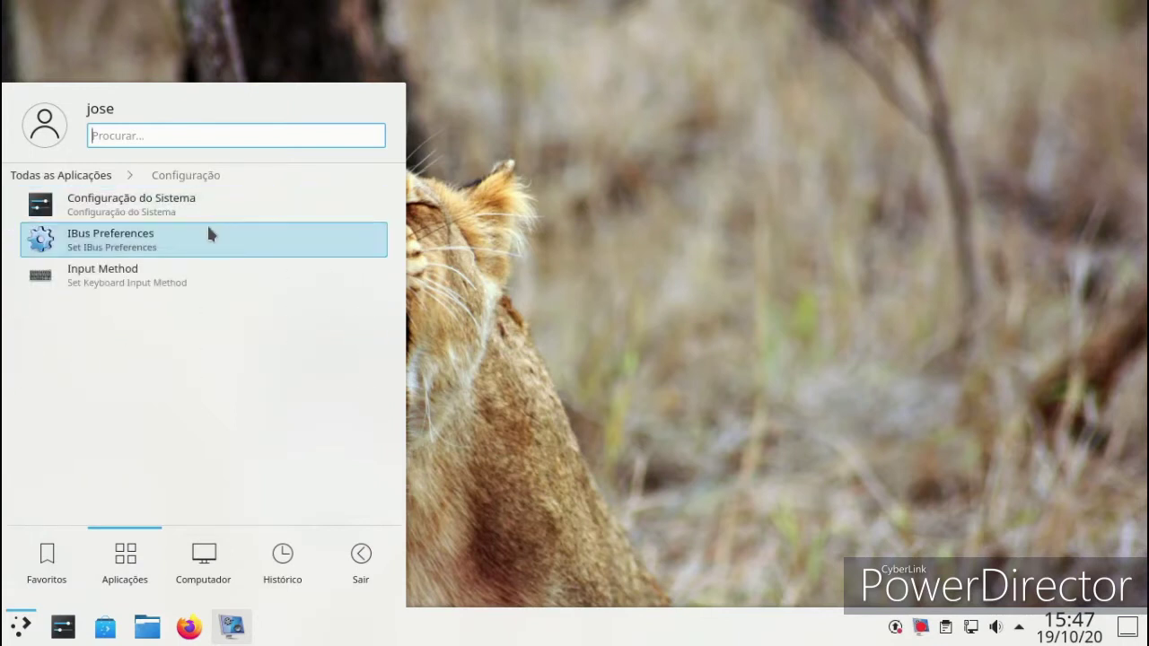
left_click(206, 216)
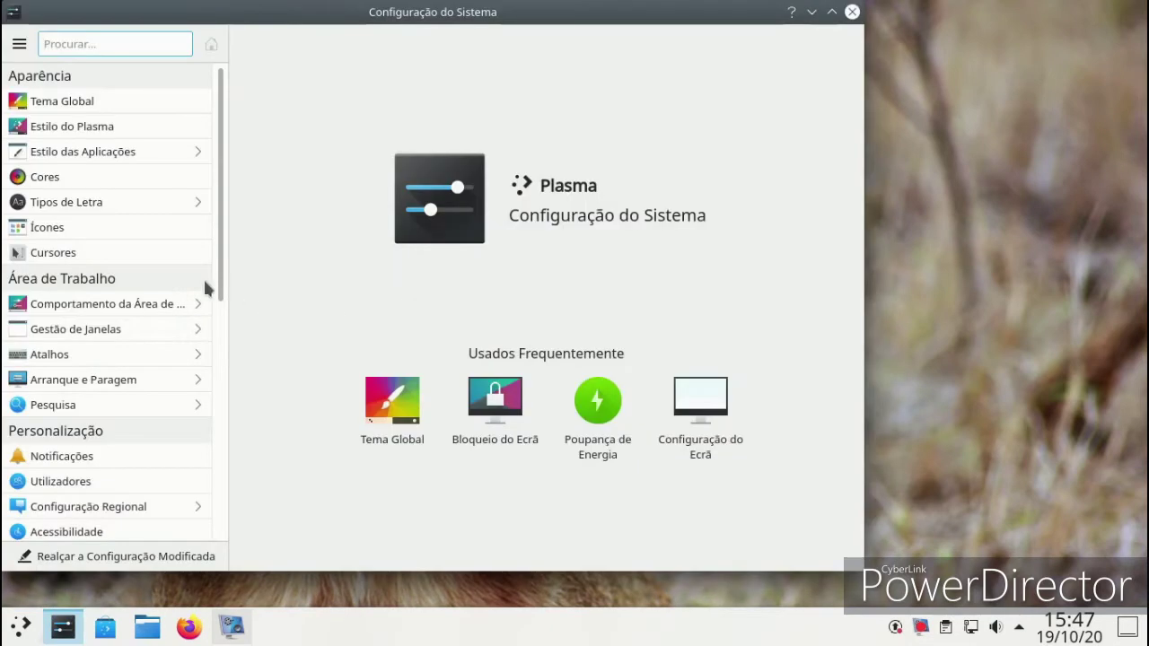
left_click_drag(227, 18, 368, 28)
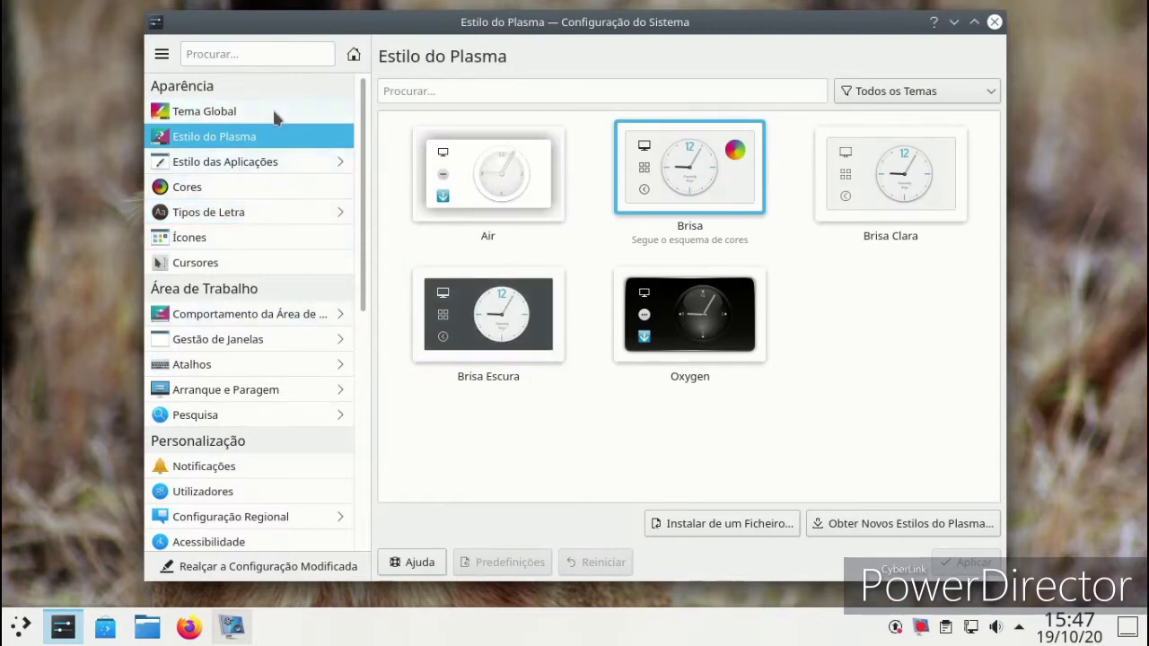
left_click(718, 162)
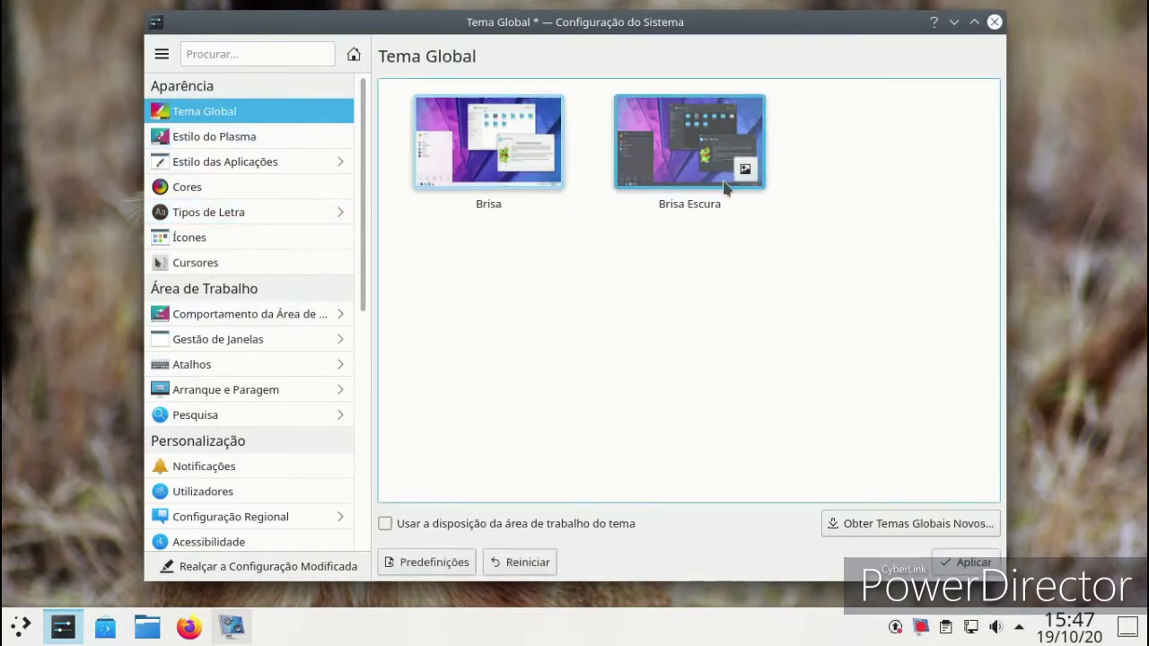
left_click(952, 562)
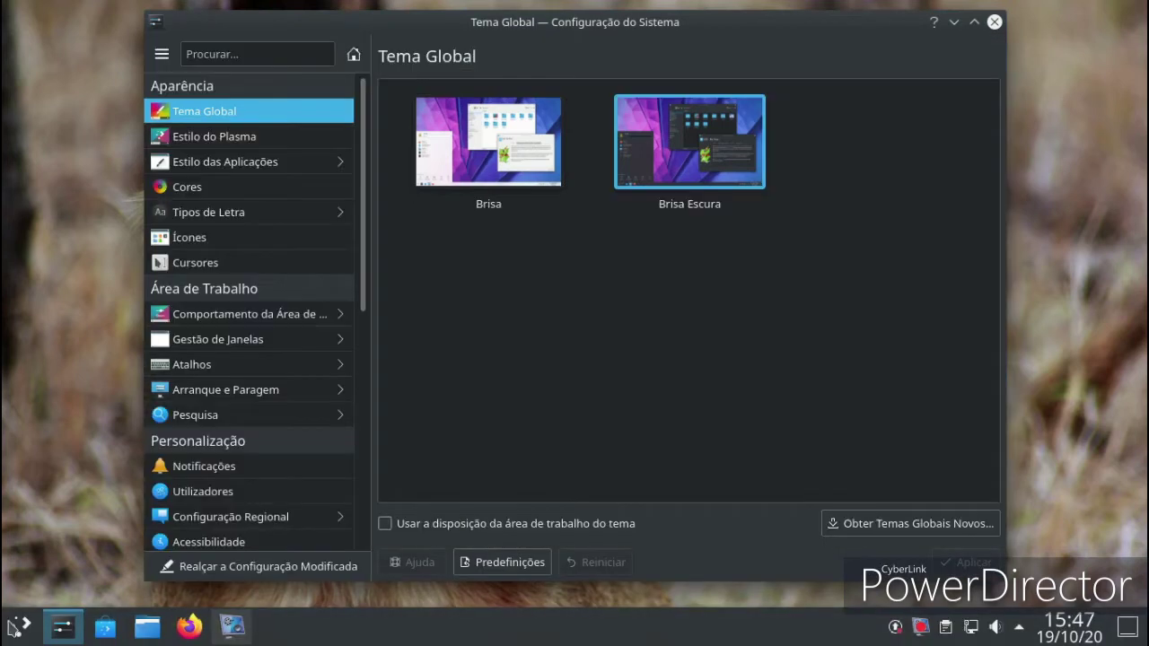
- Check how the application launcher looks with the dark theme and close it again
left_click(14, 629)
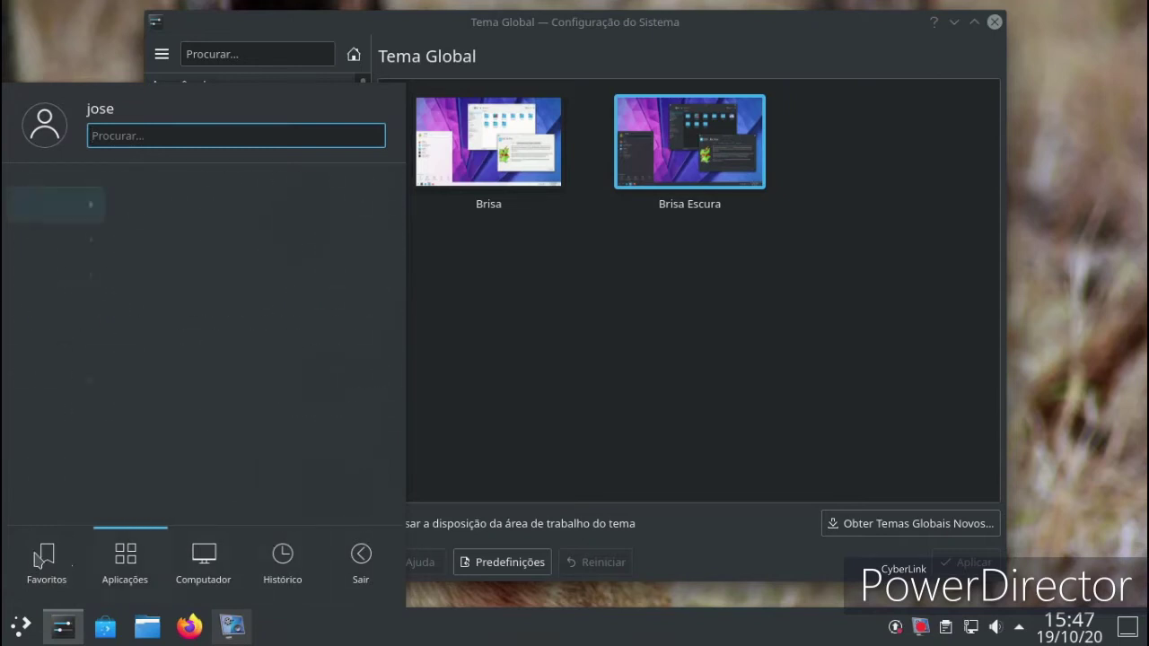
mouse_move(47, 566)
left_click(667, 403)
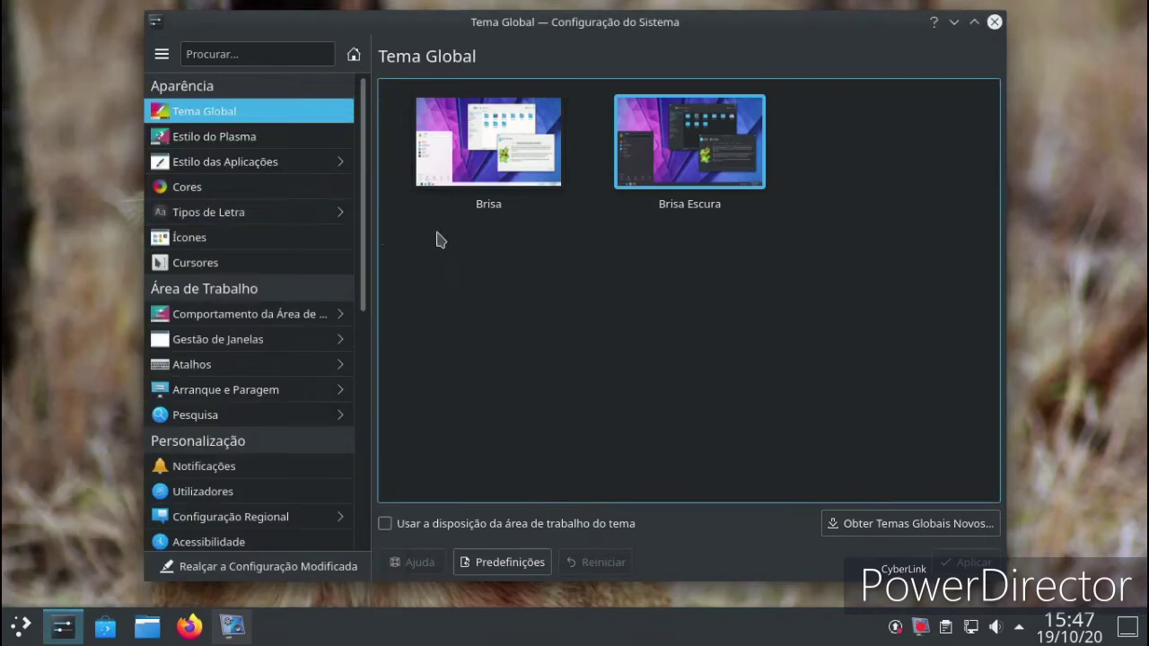
- View the available Plasma styles and apply the Fusion style under Estilo das Aplicações
left_click(278, 140)
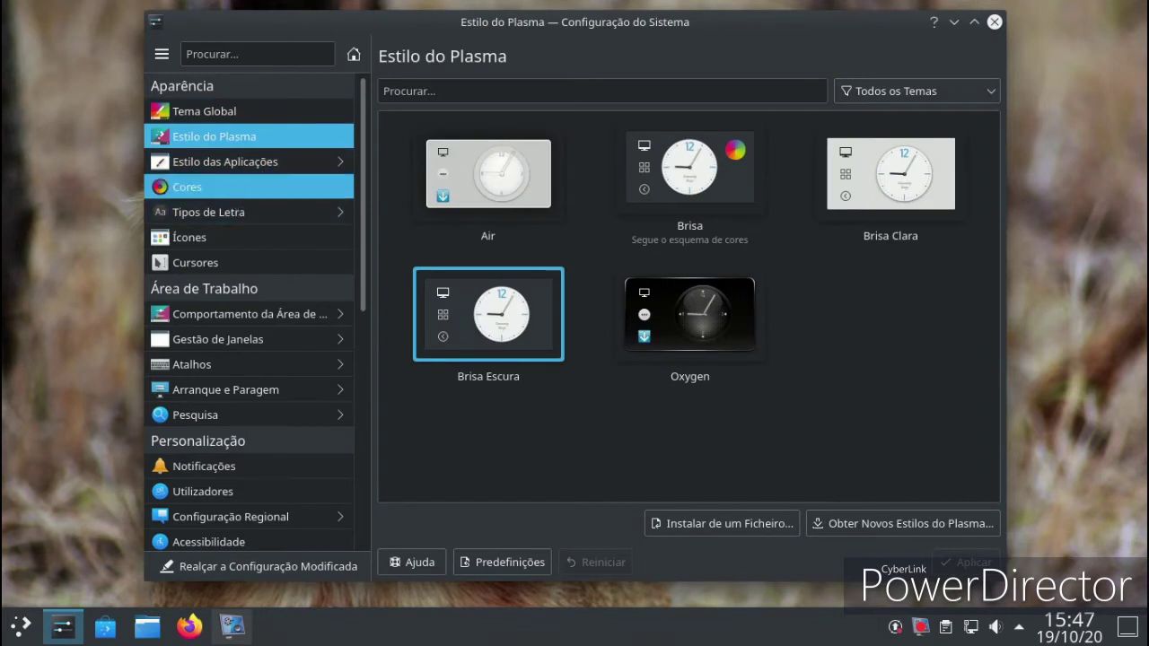
left_click(232, 163)
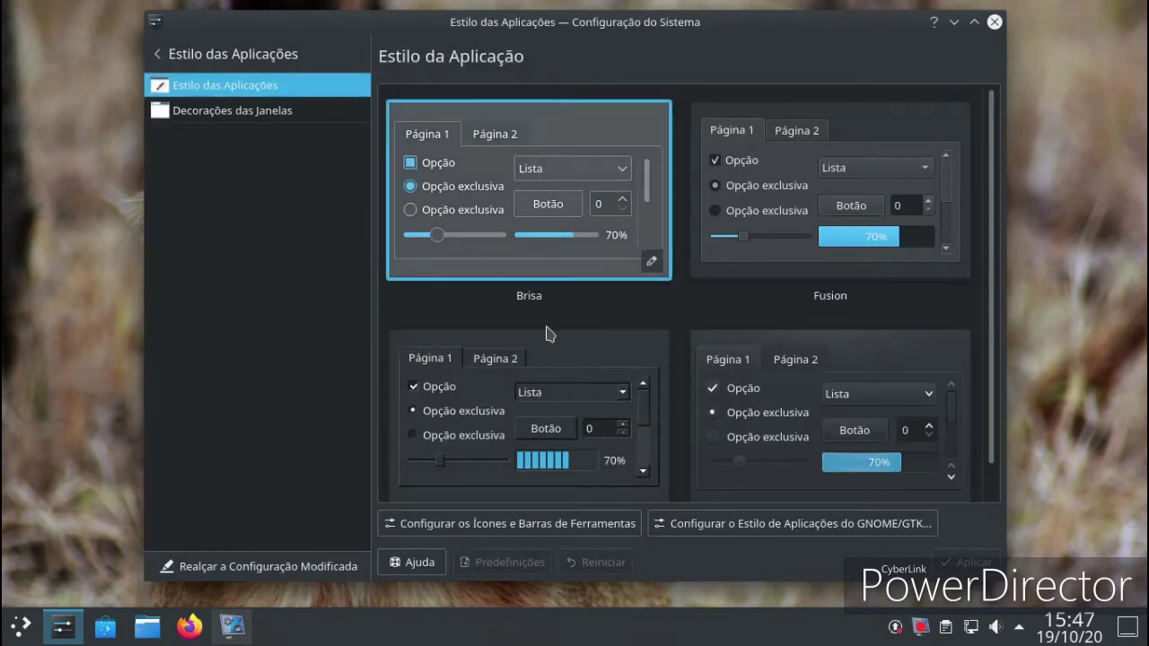
left_click(763, 301)
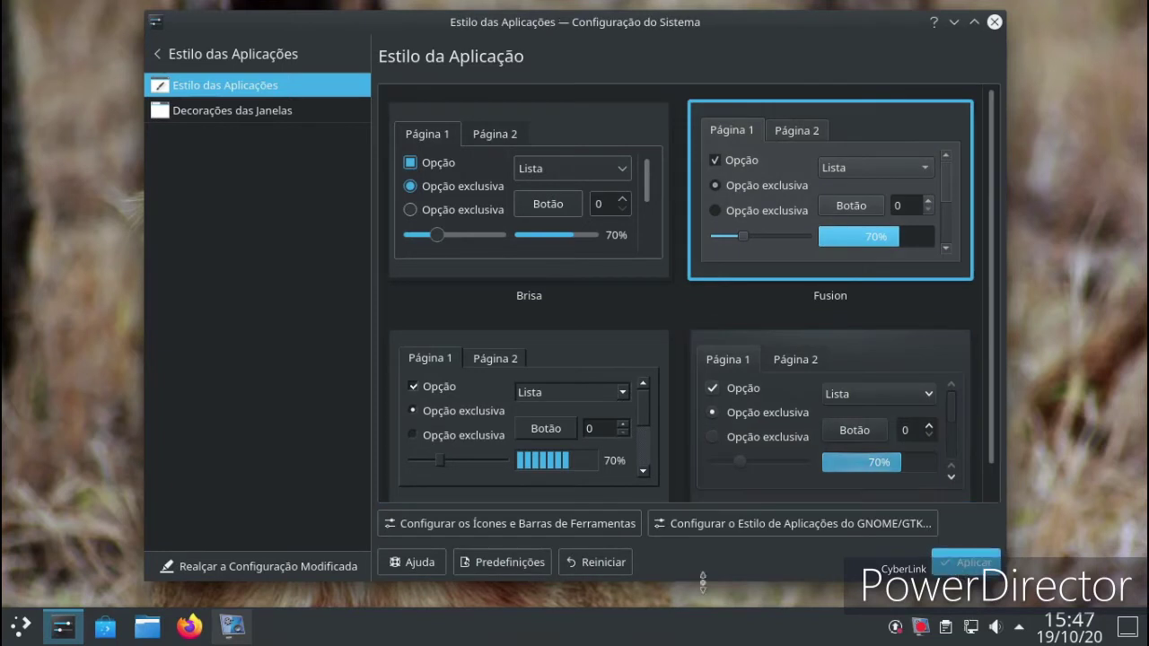
- Look at the window behaviour settings under Gestão de Janelas and return to the main settings list
left_click(171, 57)
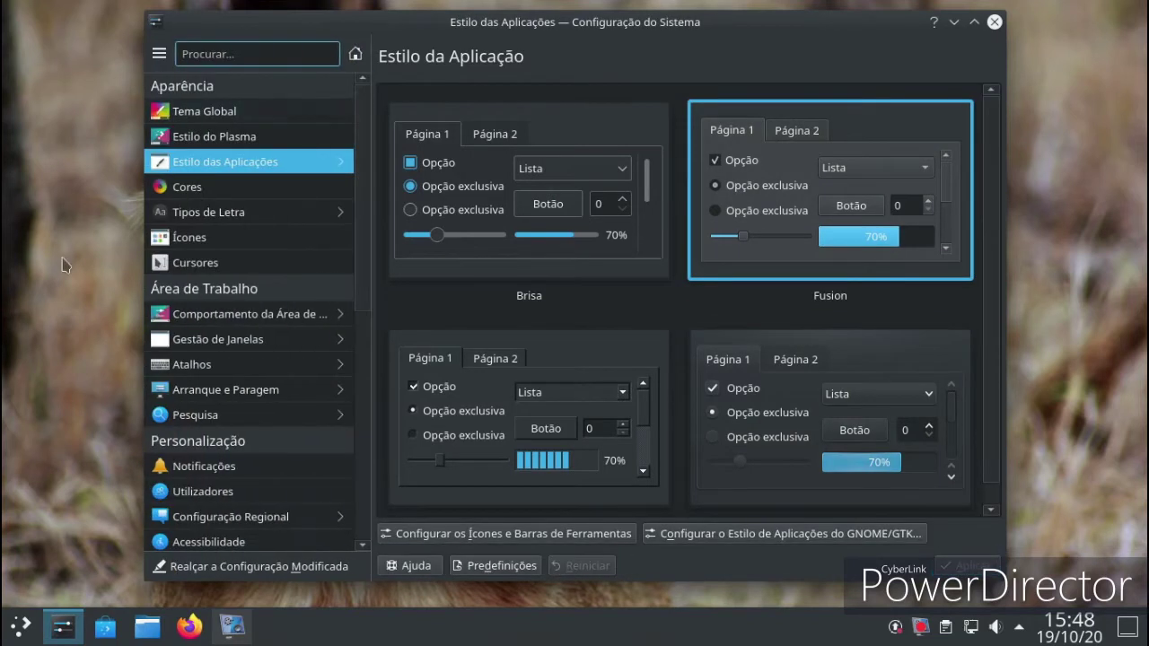
left_click(213, 341)
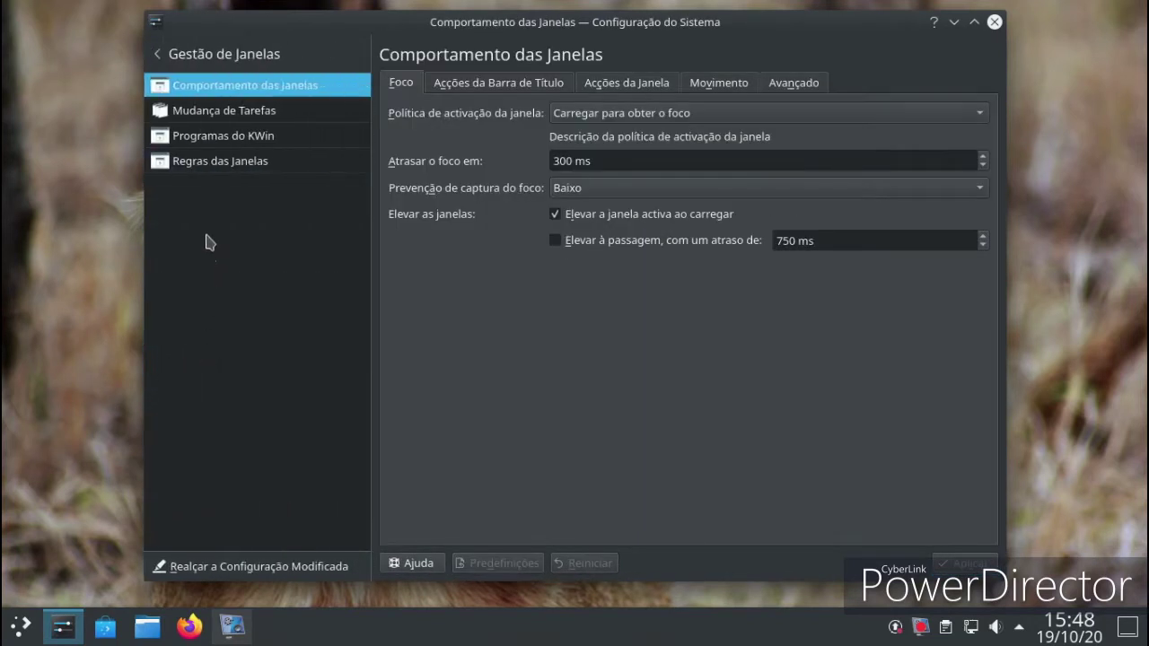
left_click(171, 58)
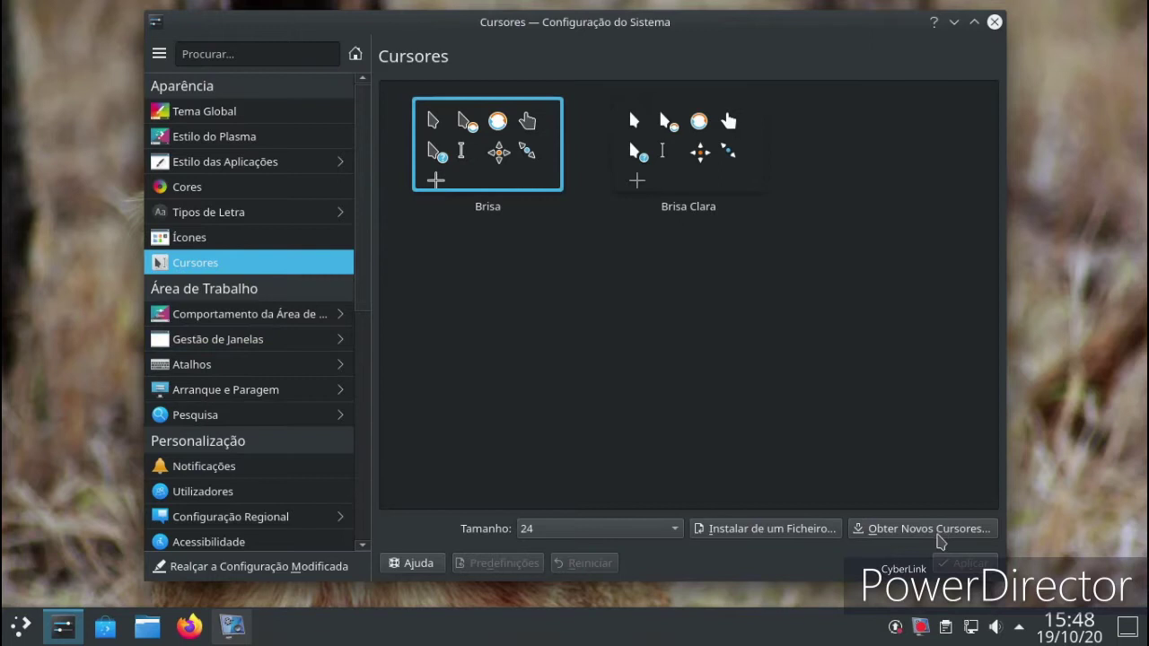
- Try to install MacOS-3D-4K-Dark.jpg from the online MacOS-3D-Cursor theme and dismiss the resulting dialog
left_click(934, 531)
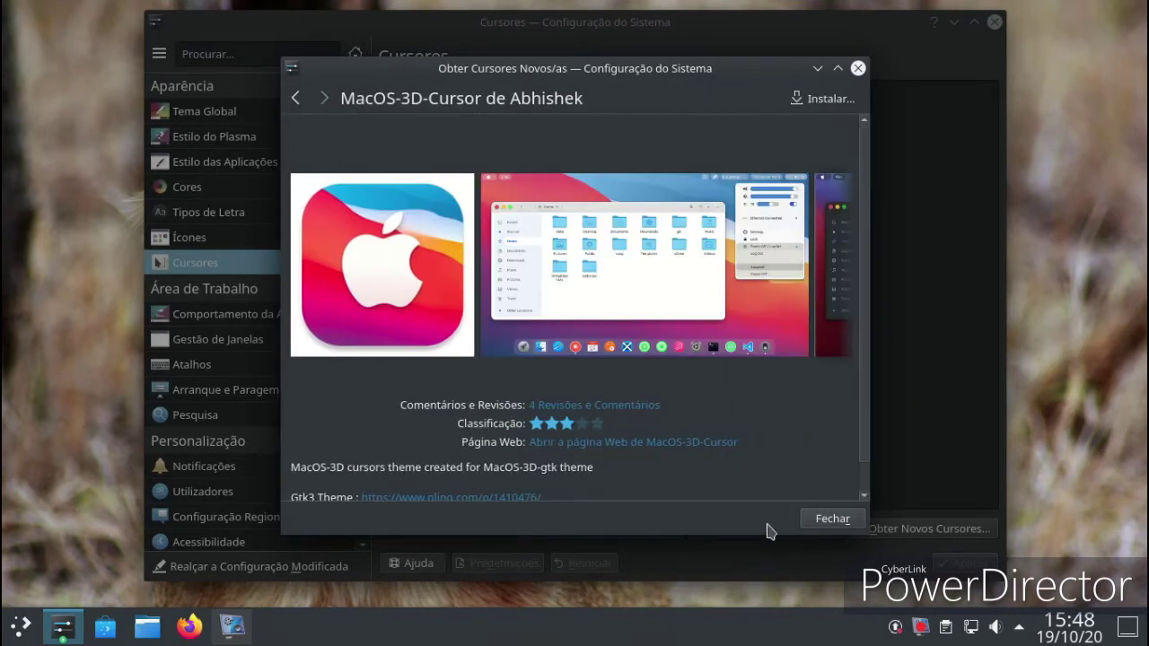
left_click(808, 102)
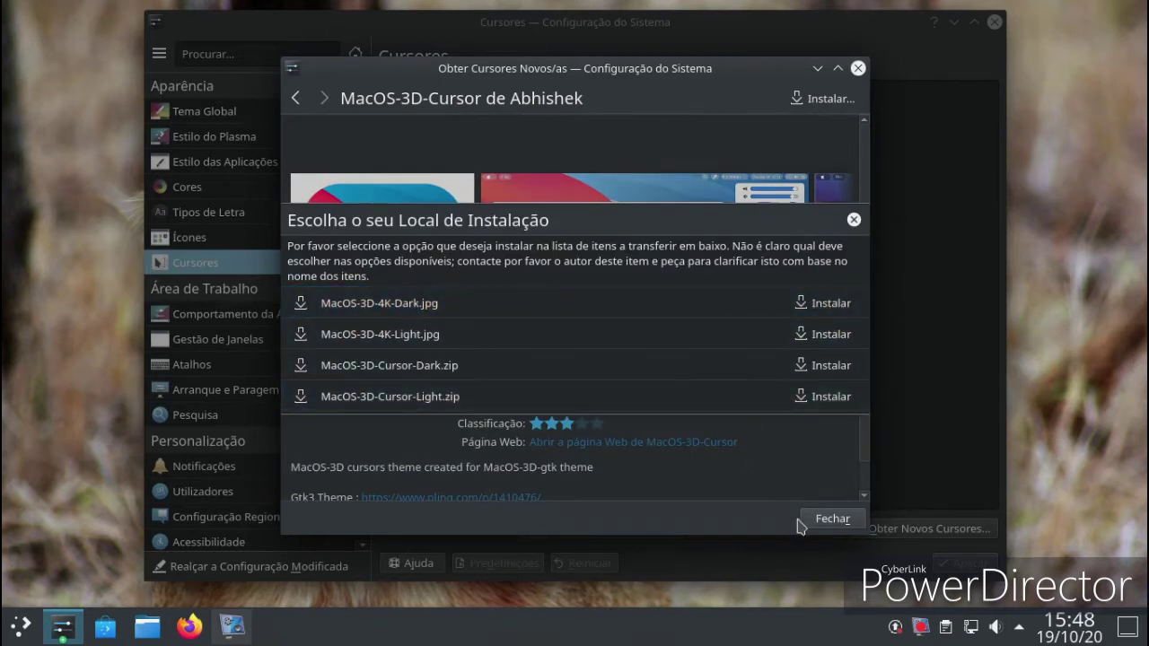
left_click(827, 303)
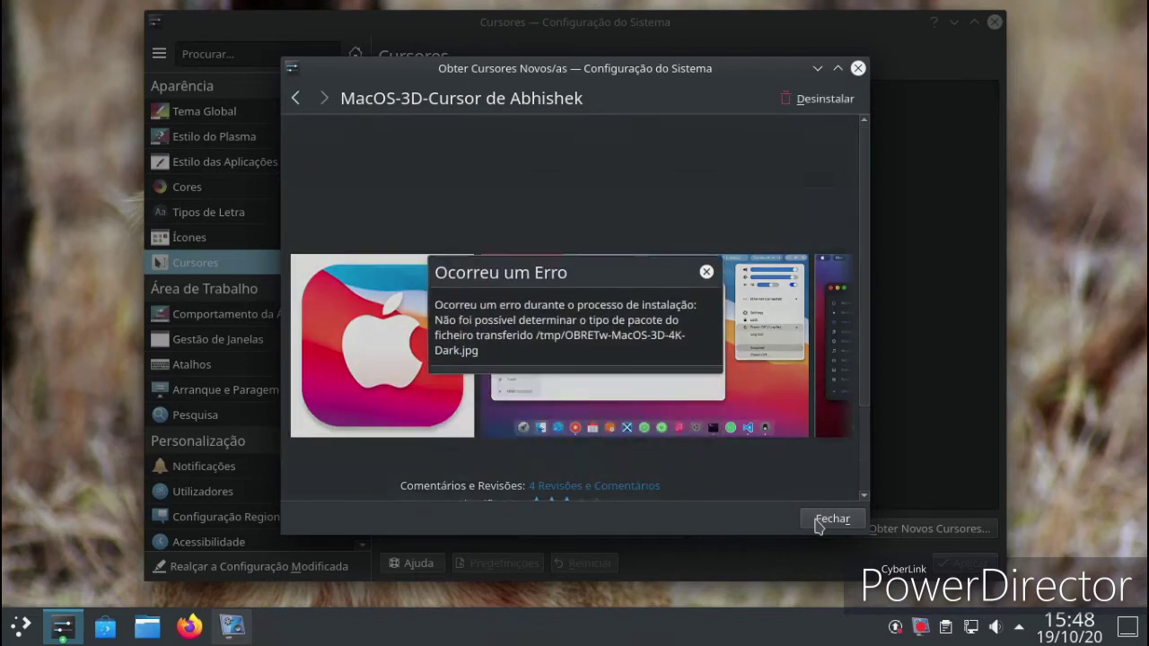
left_click(819, 526)
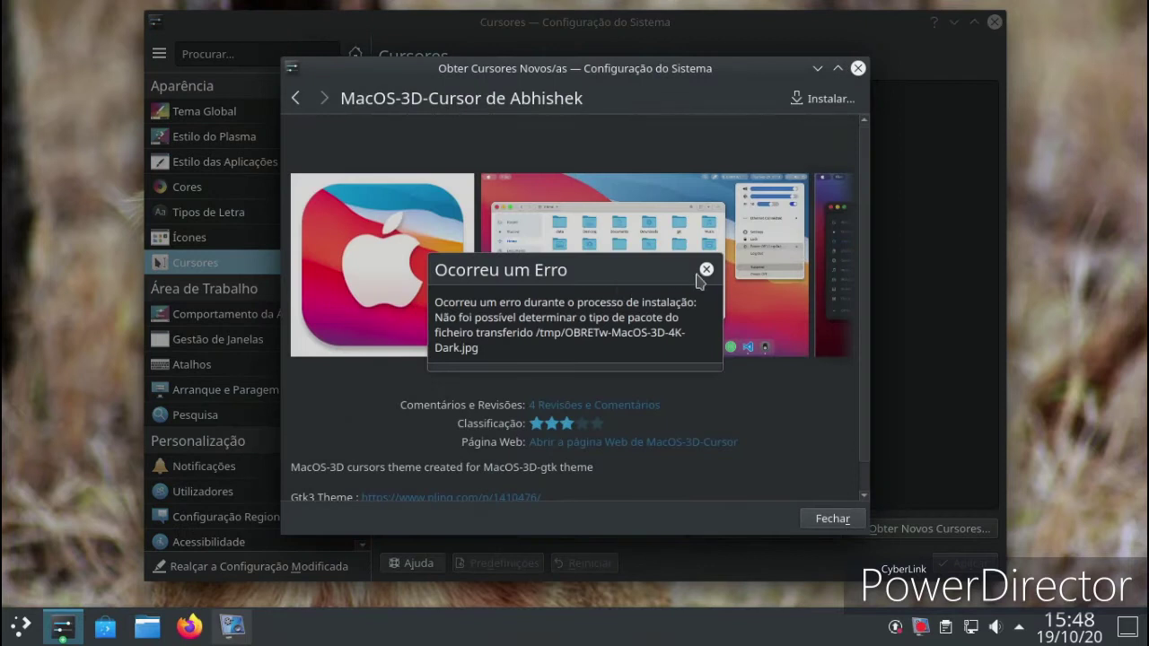
left_click(706, 270)
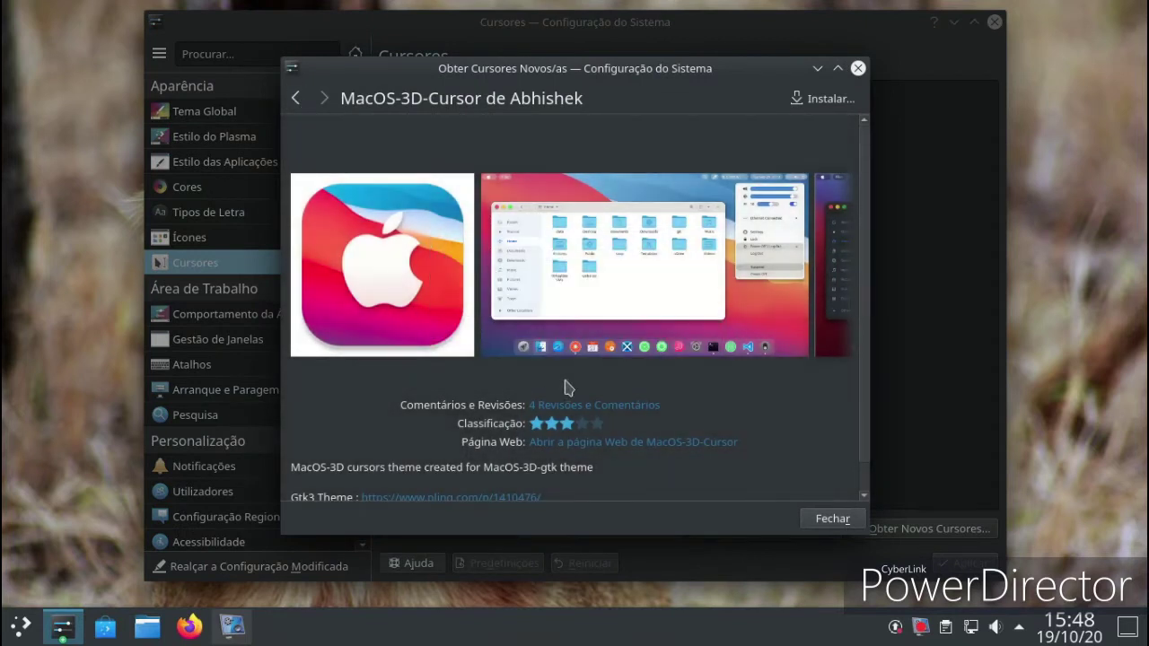
- Find WhiteSur cursors in the online cursor catalogue, install them and apply WhiteSur-cursors as the cursor theme
left_click(295, 98)
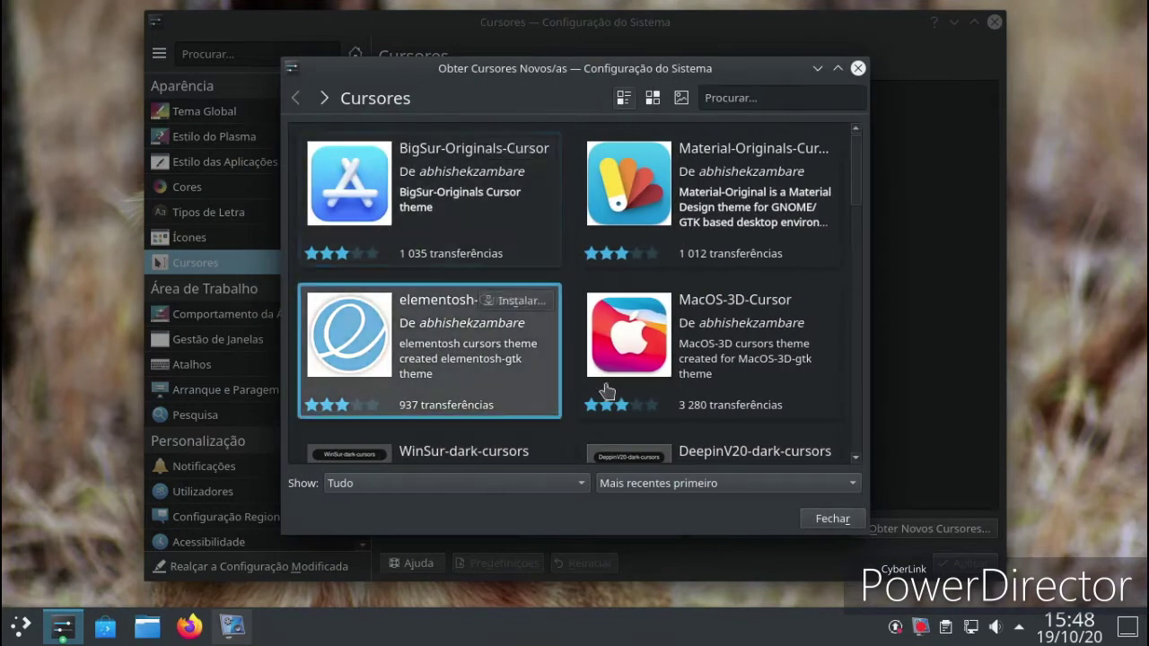
scroll(588, 400, "down", 2)
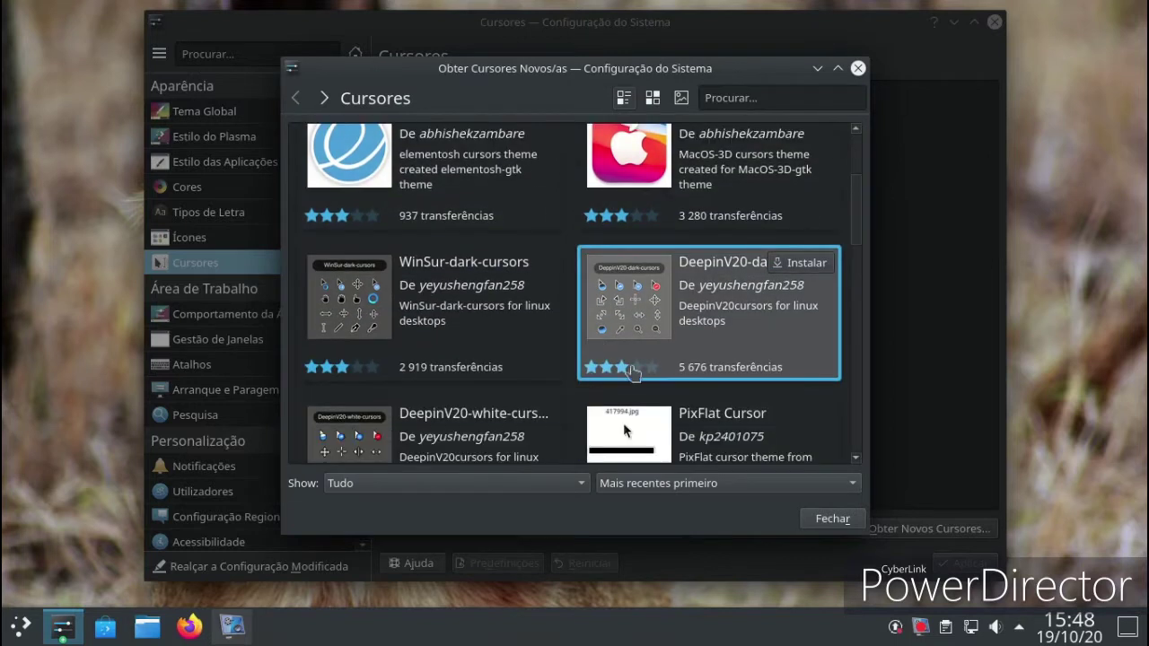
scroll(619, 377, "down", 5)
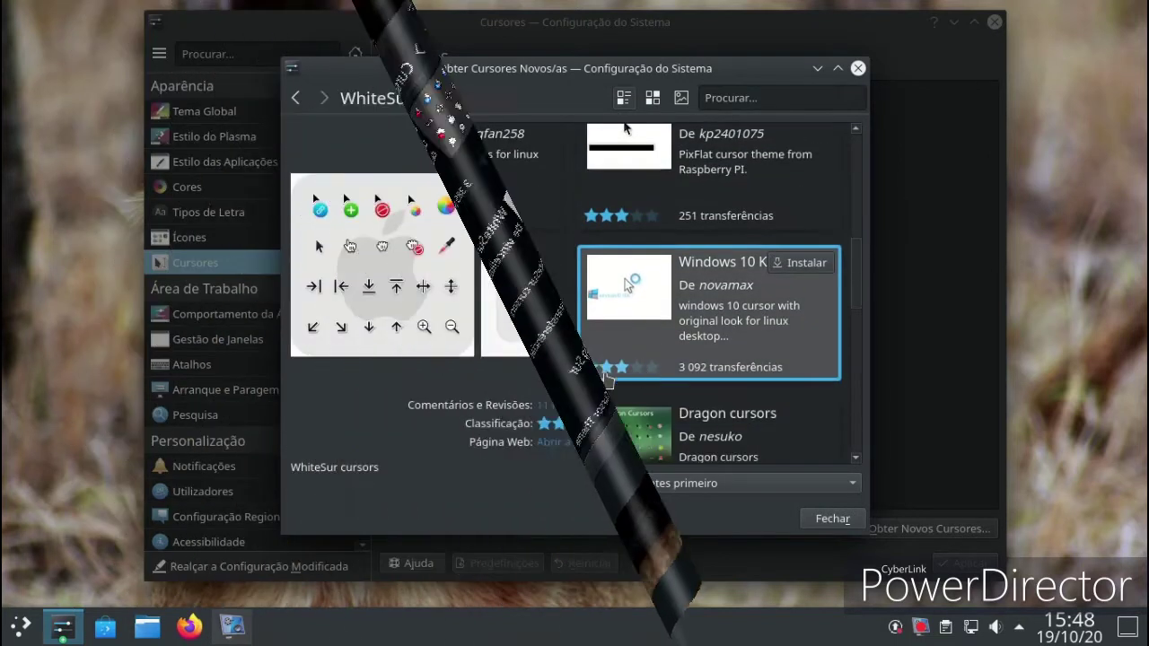
left_click(832, 101)
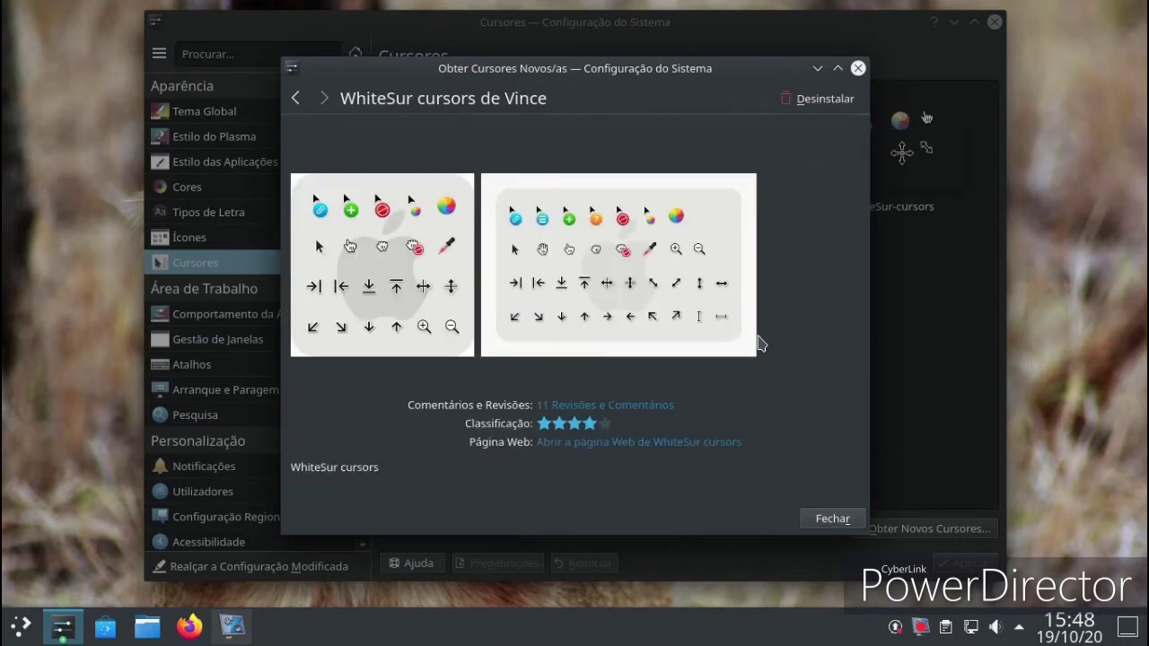
left_click(808, 517)
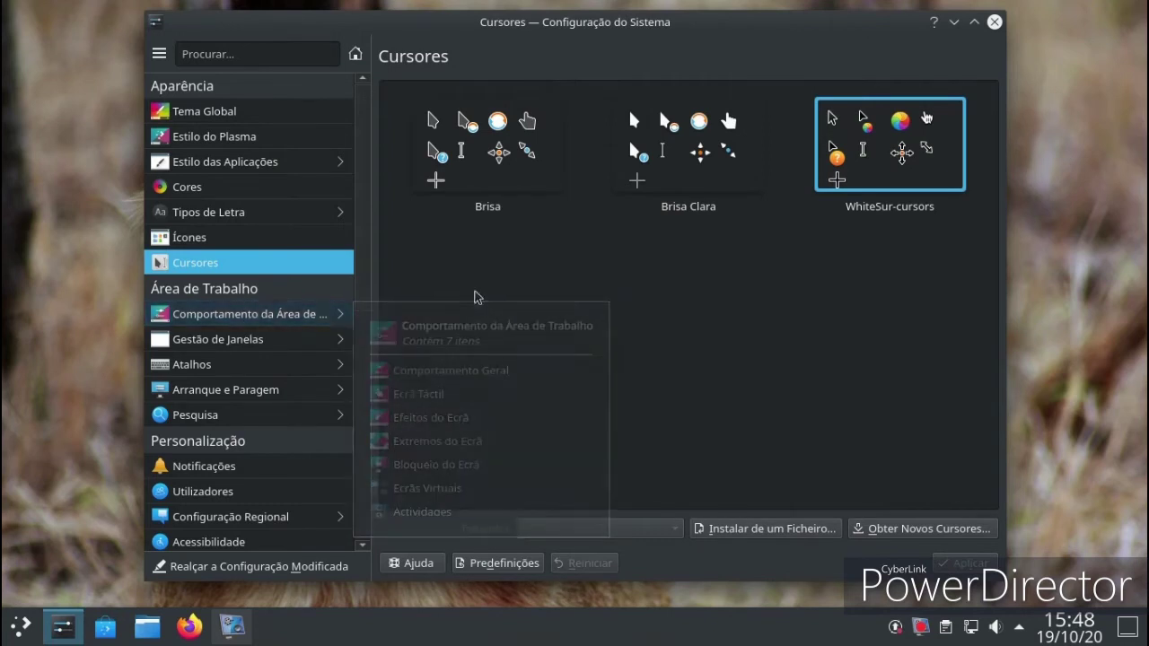
- Enable and apply the Janelas Ondulantes effect under Efeitos do Ecrã, and try it by moving the settings window
left_click(261, 314)
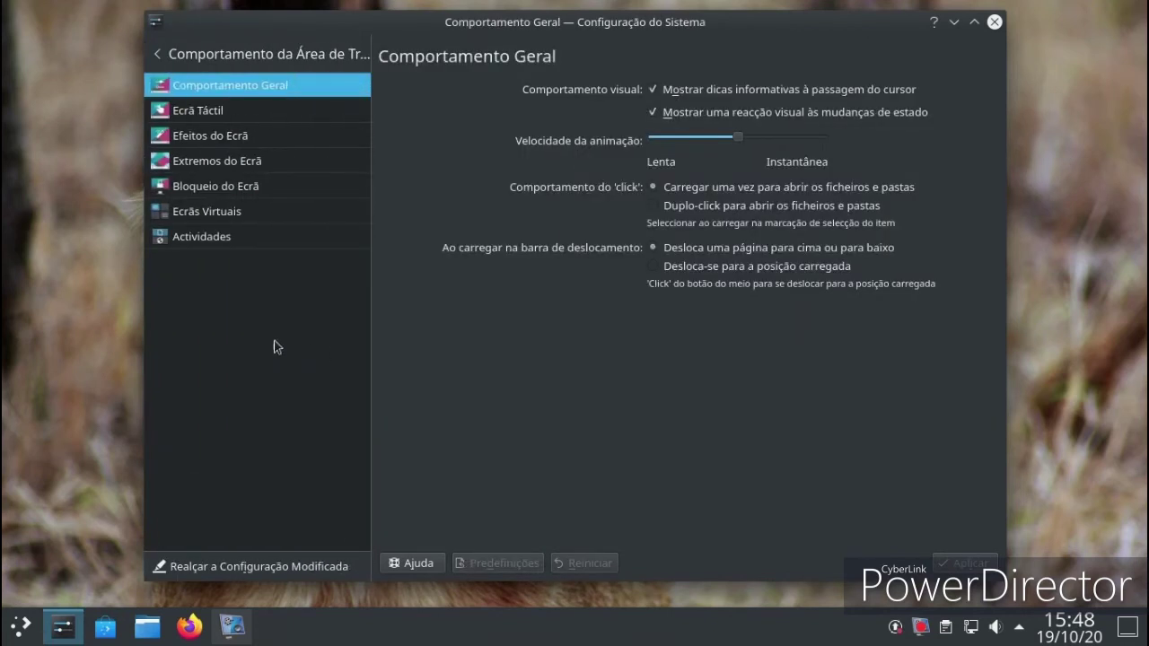
left_click(199, 140)
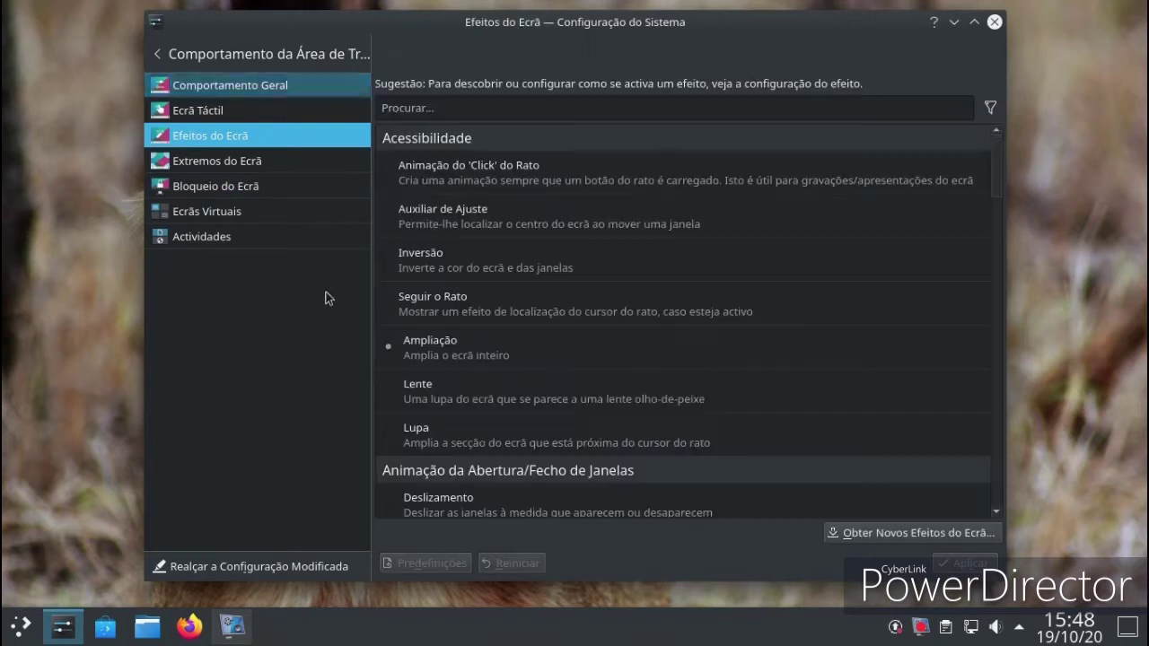
scroll(523, 273, "down", 5)
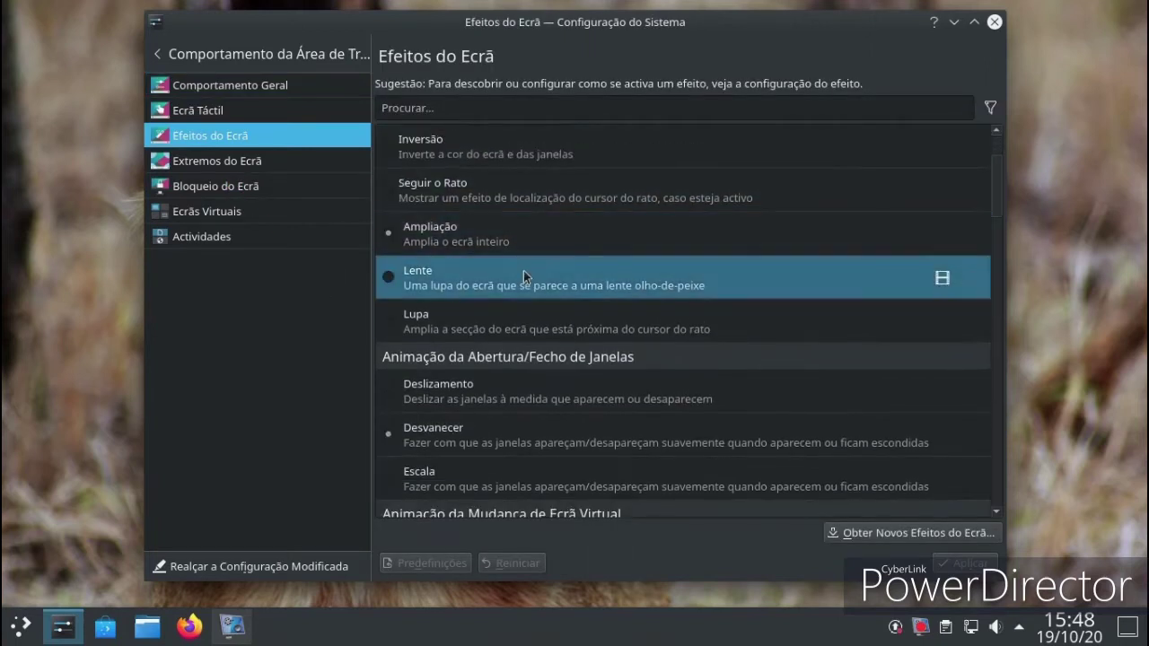
scroll(524, 277, "down", 6)
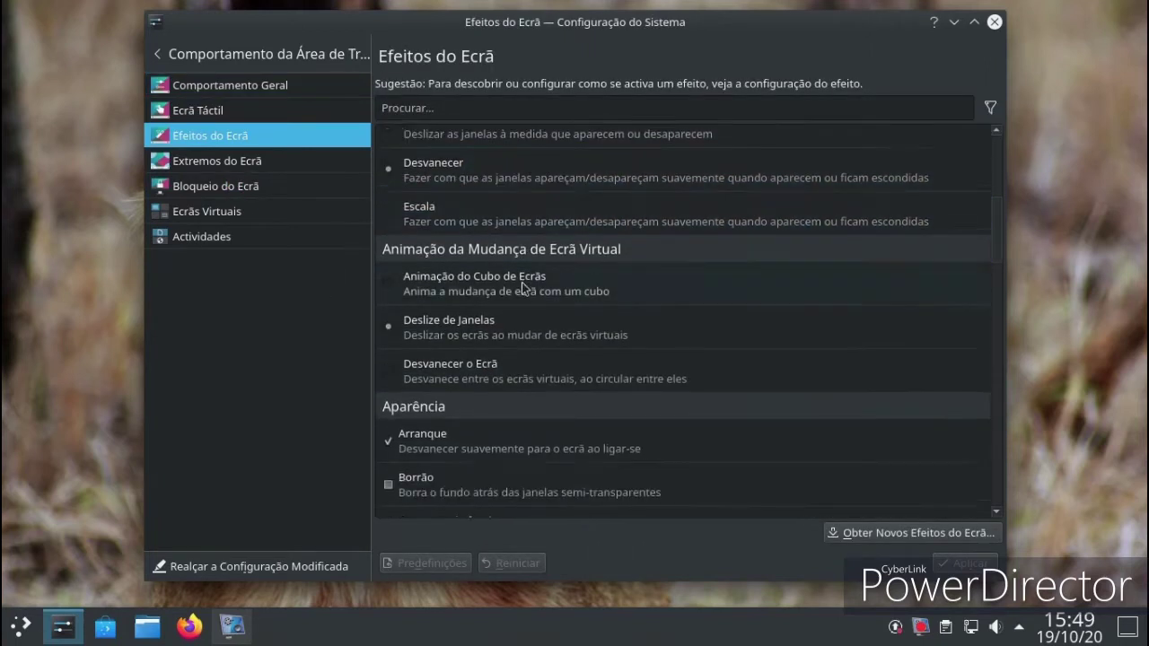
scroll(522, 281, "down", 8)
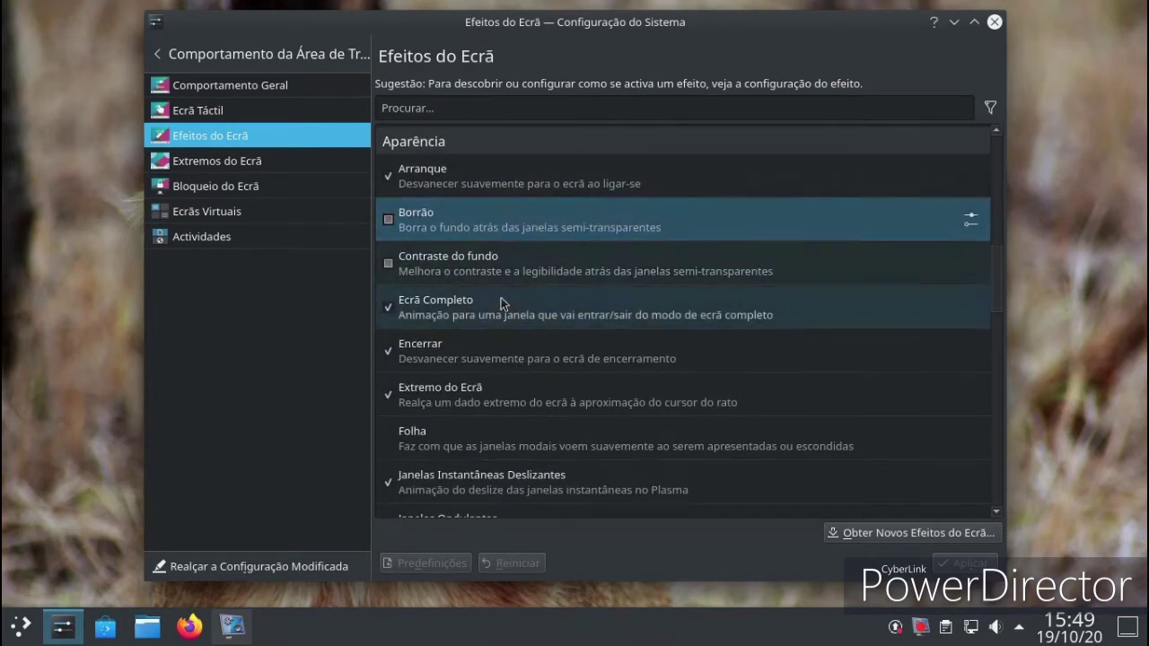
scroll(502, 305, "down", 4)
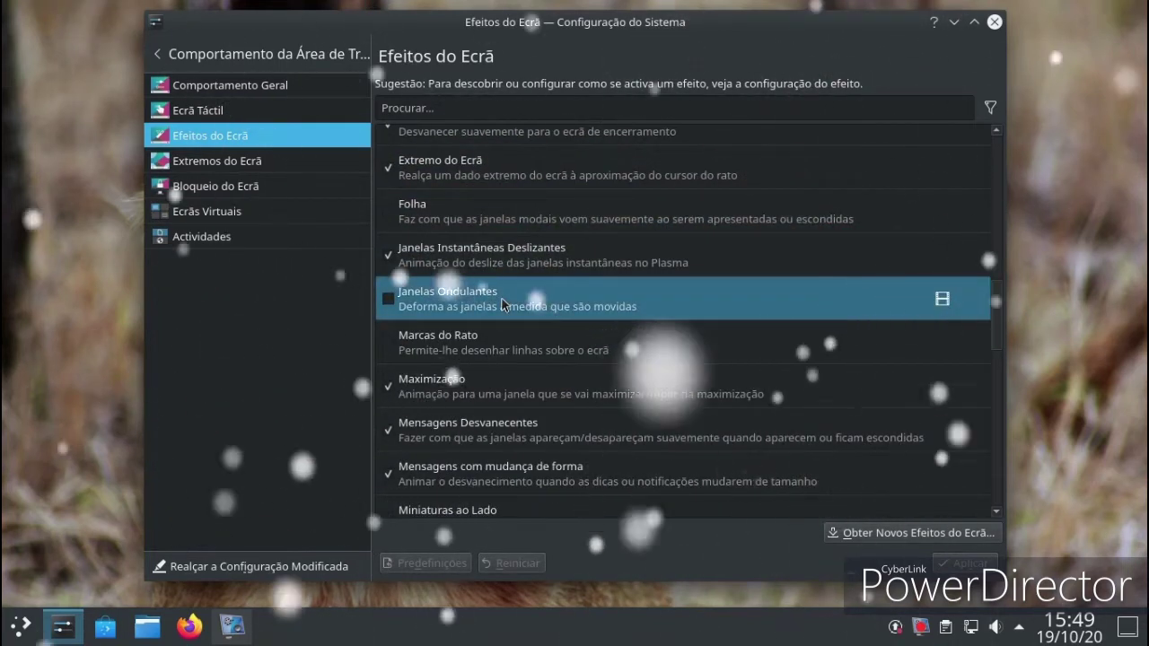
left_click(502, 305)
left_click(388, 314)
left_click(965, 562)
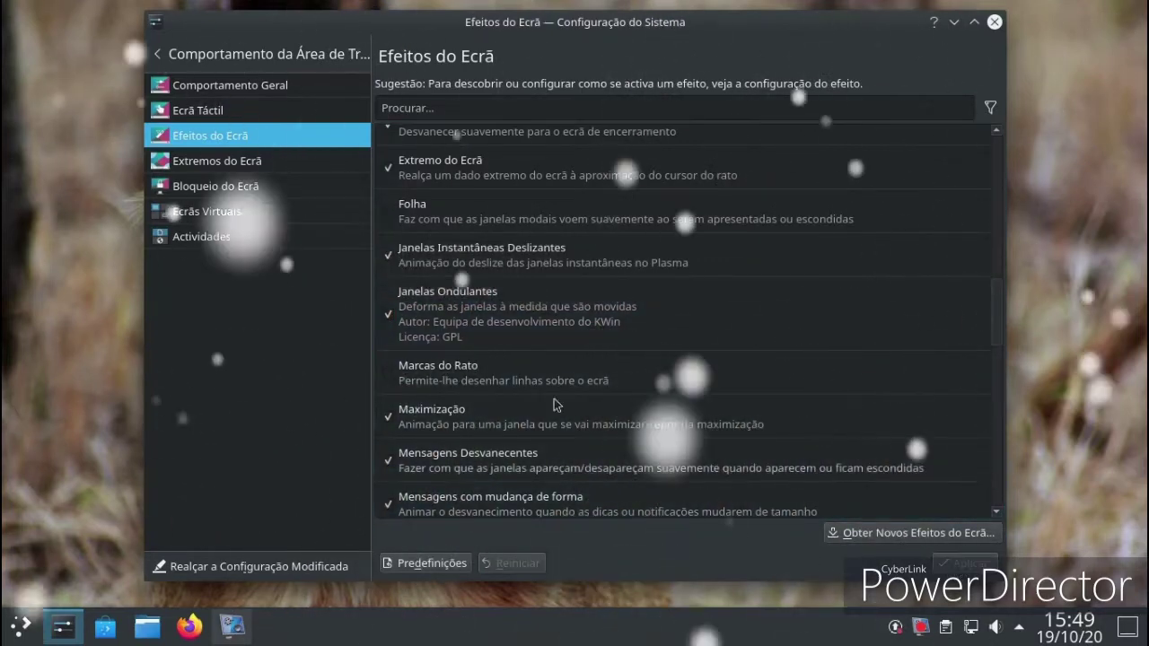
left_click_drag(525, 67, 607, 78)
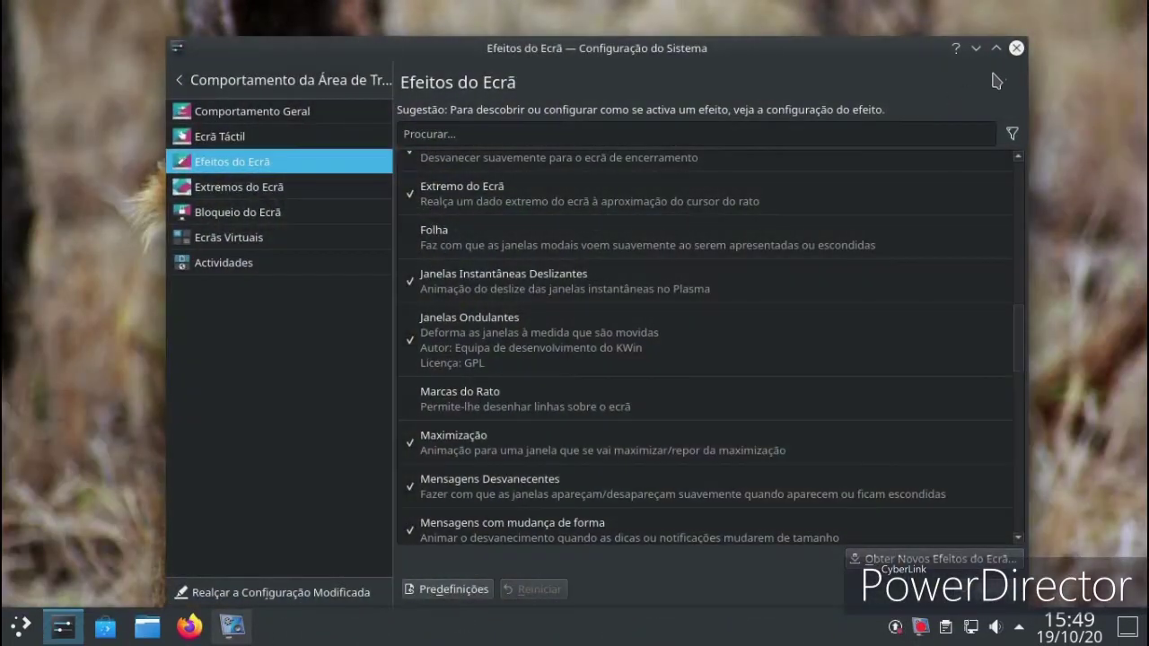
- Return to the main settings list and view the software and hardware details under Informação do Sistema
left_click(185, 85)
scroll(263, 409, "down", 5)
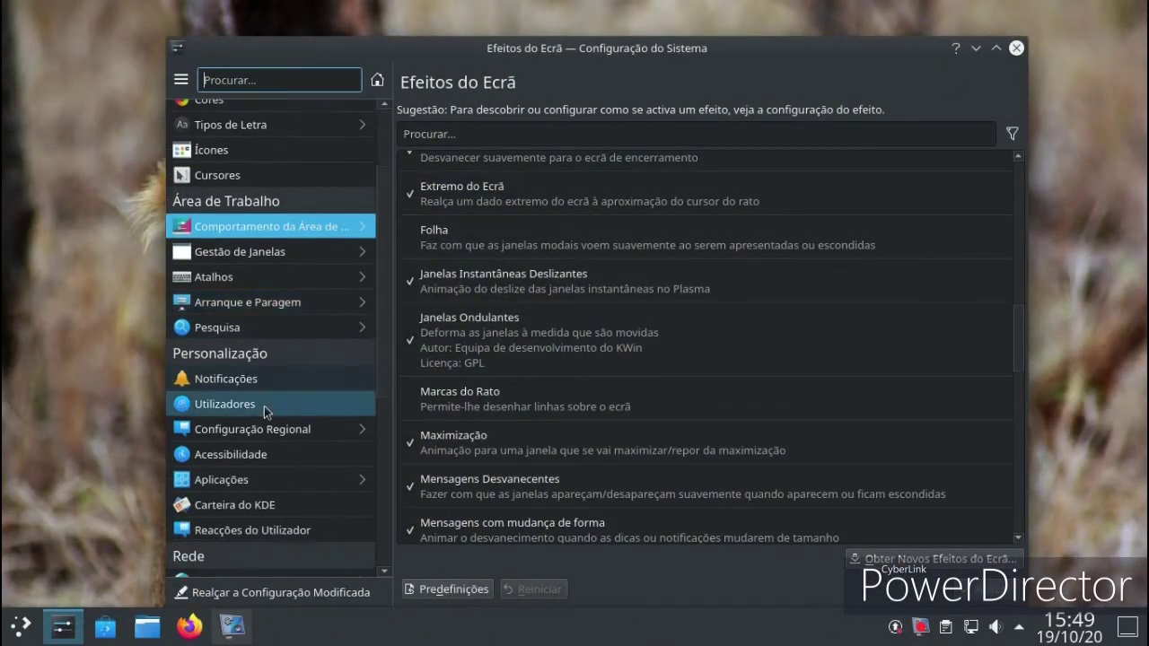
scroll(265, 404, "down", 1)
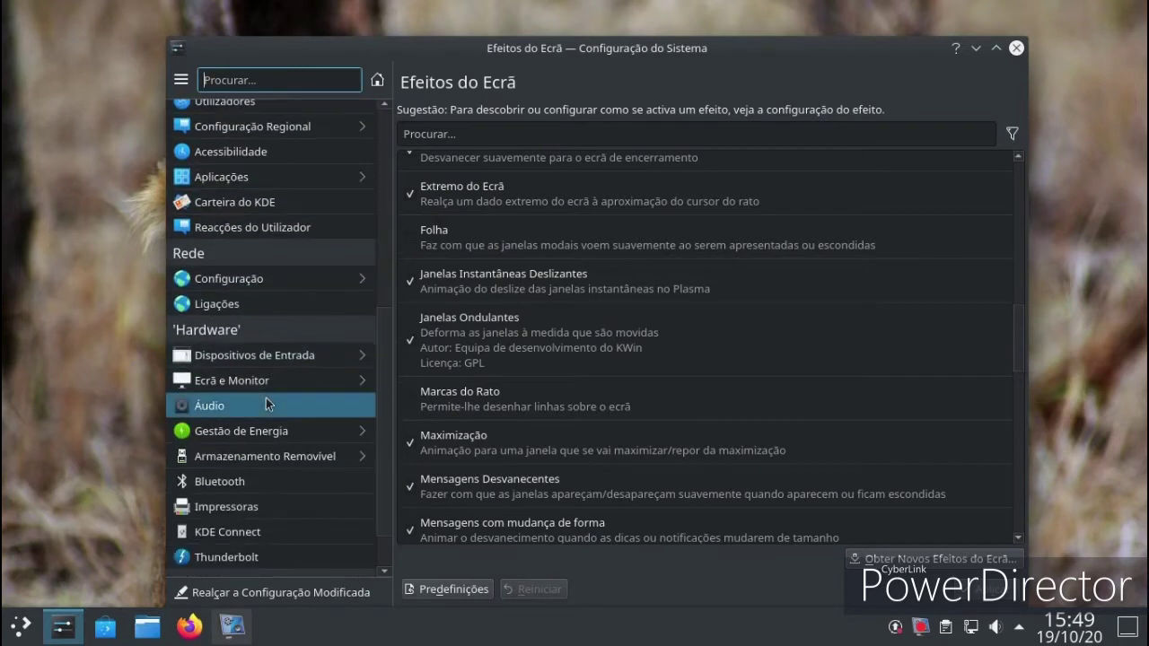
scroll(266, 398, "down", 1)
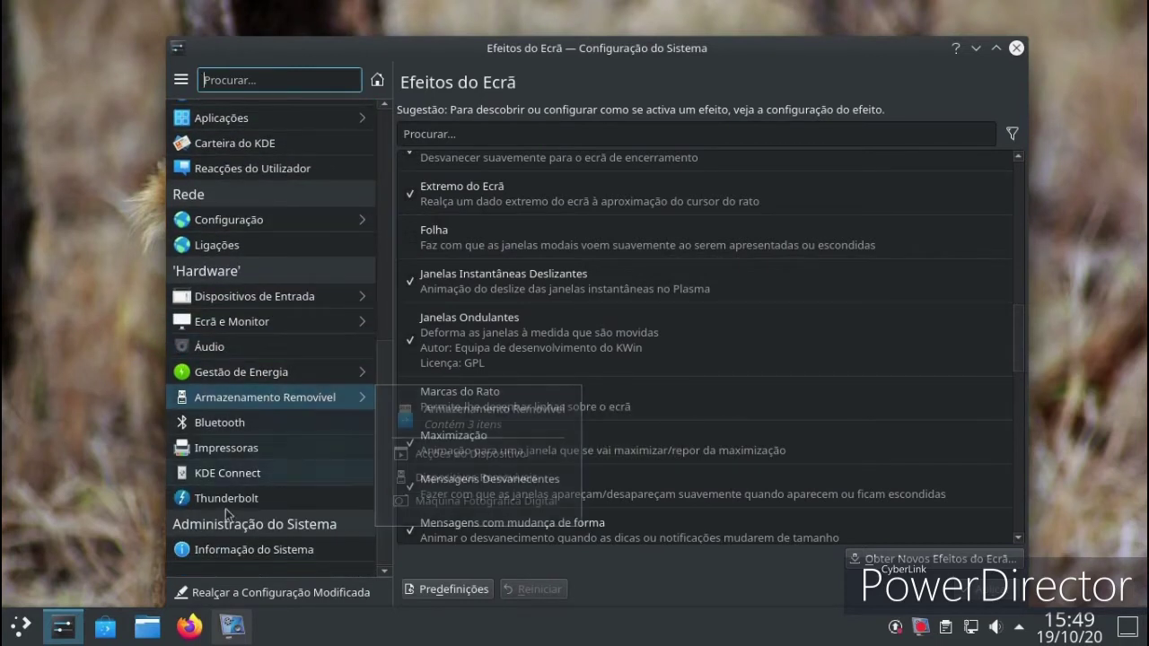
left_click(211, 548)
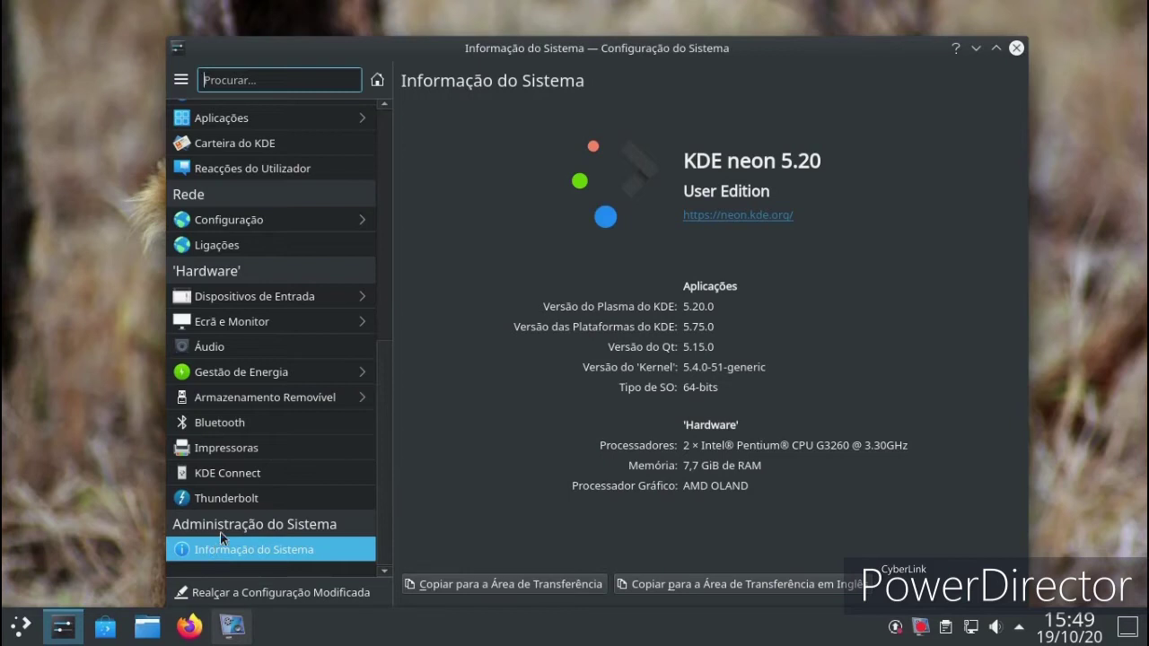
- Look through the Thunderbolt, KDE Connect, Bluetooth and Gestão de Energia settings pages
left_click(220, 496)
left_click(219, 471)
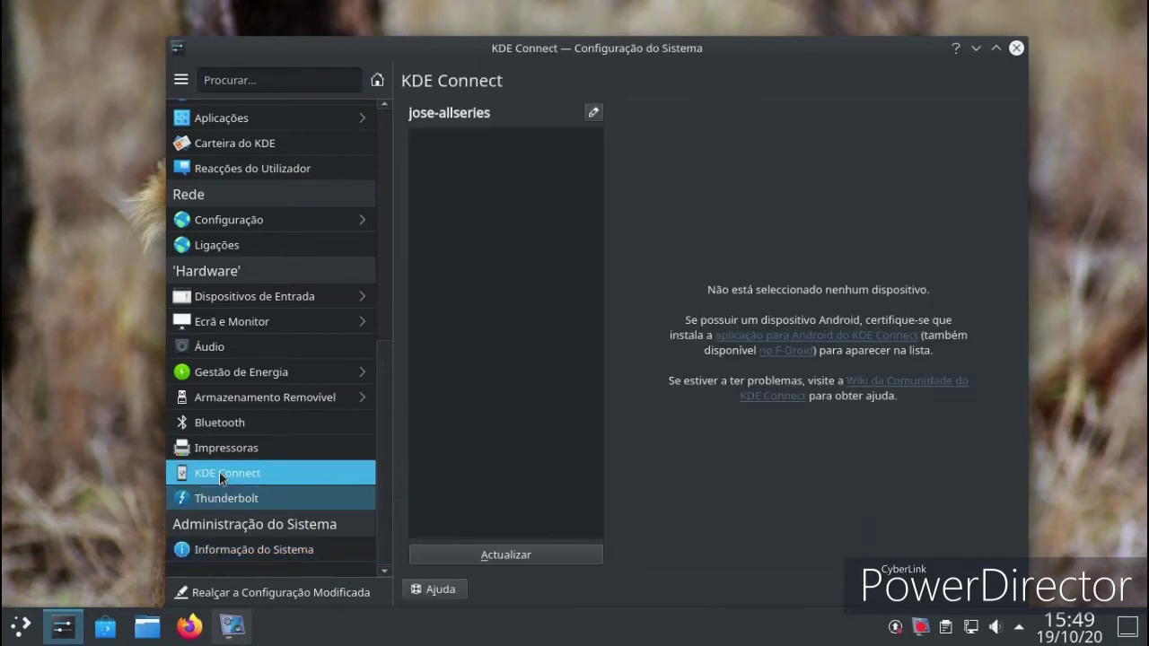
left_click(220, 422)
left_click(237, 379)
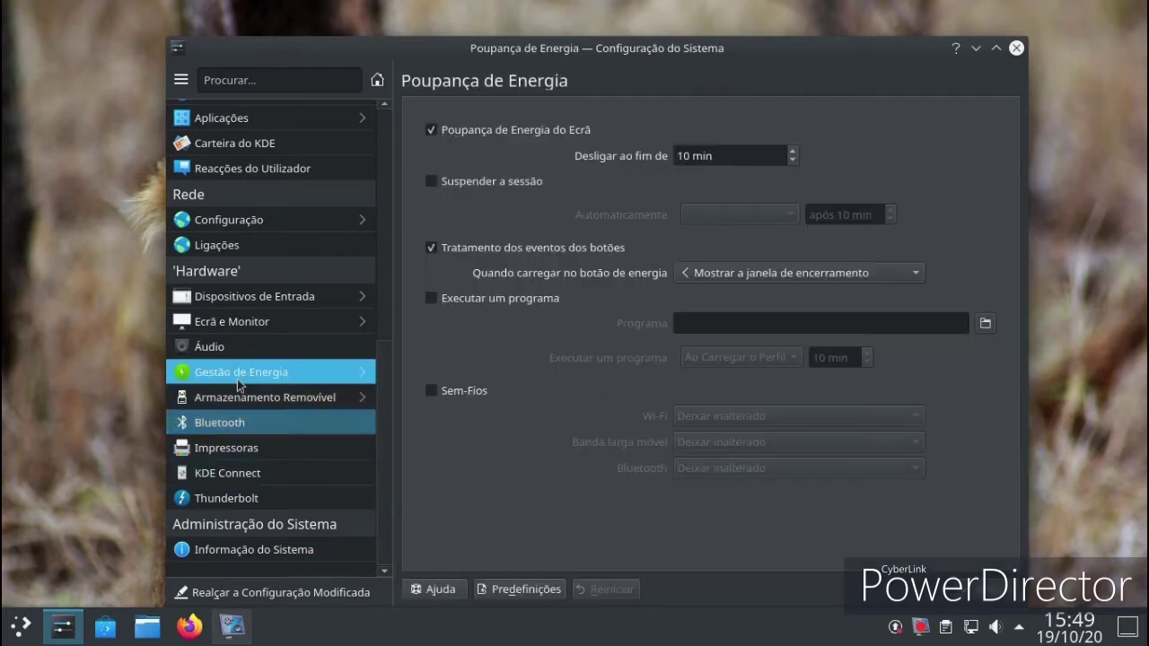
left_click(174, 81)
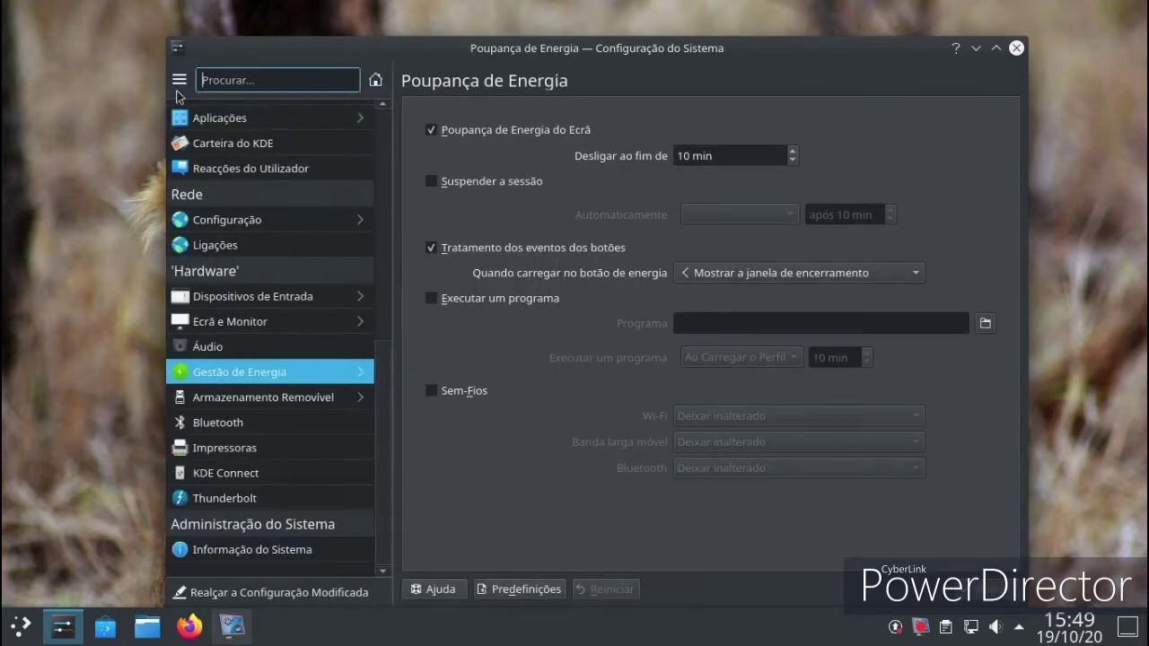
- Examine the keyboard, Reacções do Utilizador and default applications settings, and return to the Aparência section of the list
left_click(216, 301)
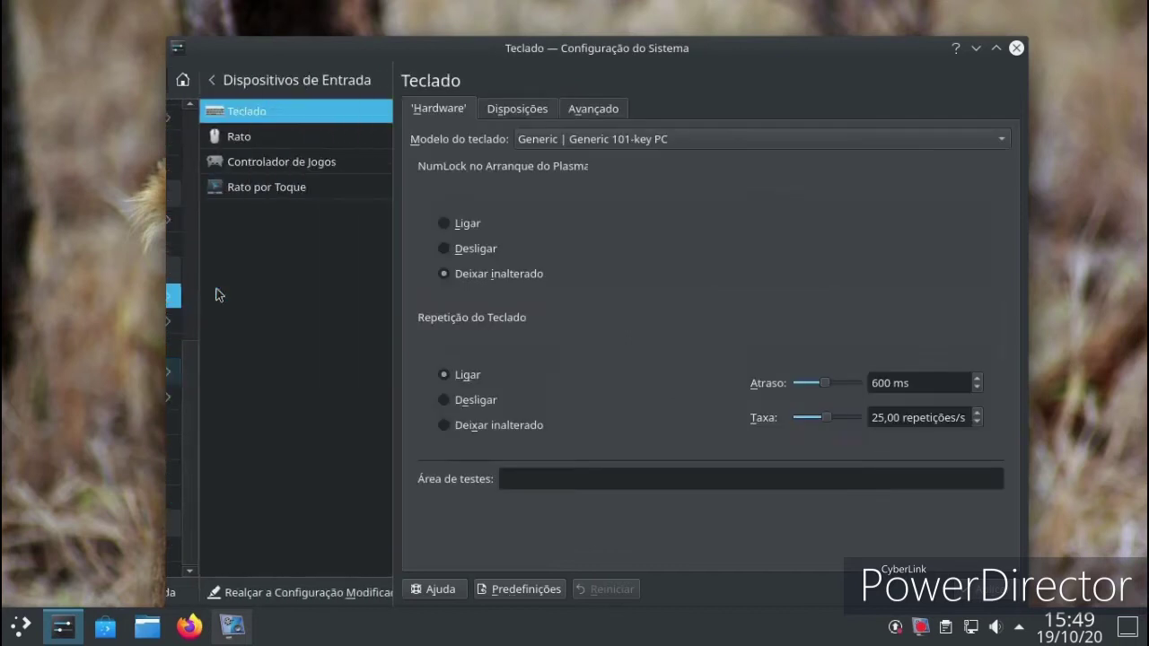
left_click(180, 81)
left_click(201, 171)
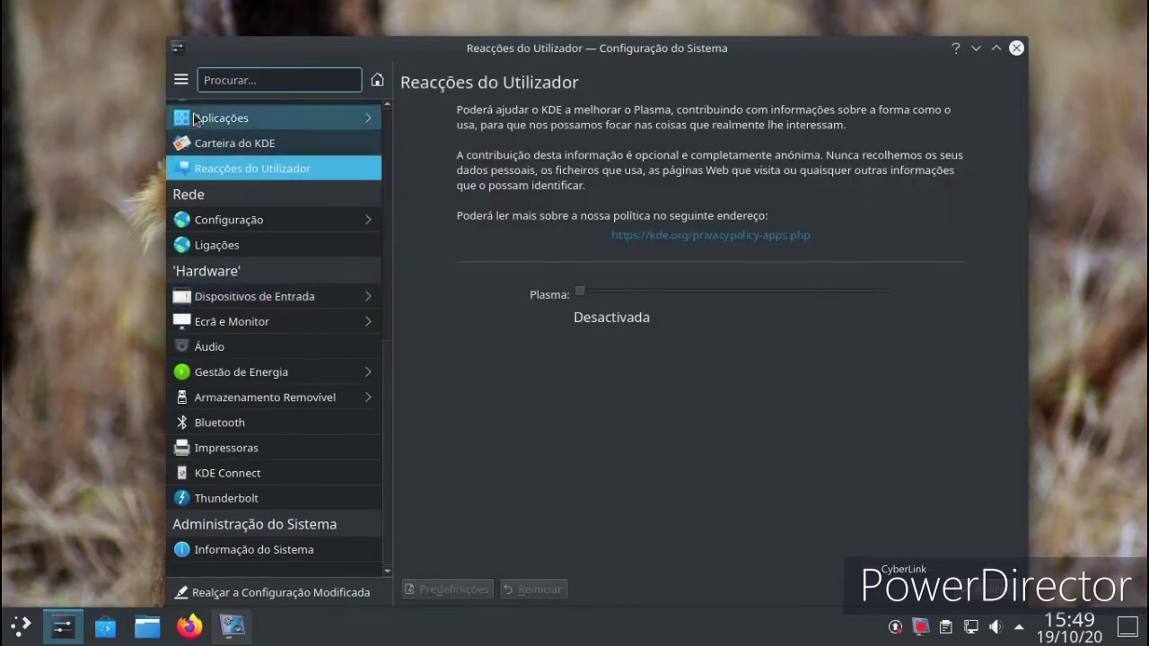
left_click(195, 119)
left_click(179, 88)
scroll(296, 386, "up", 5)
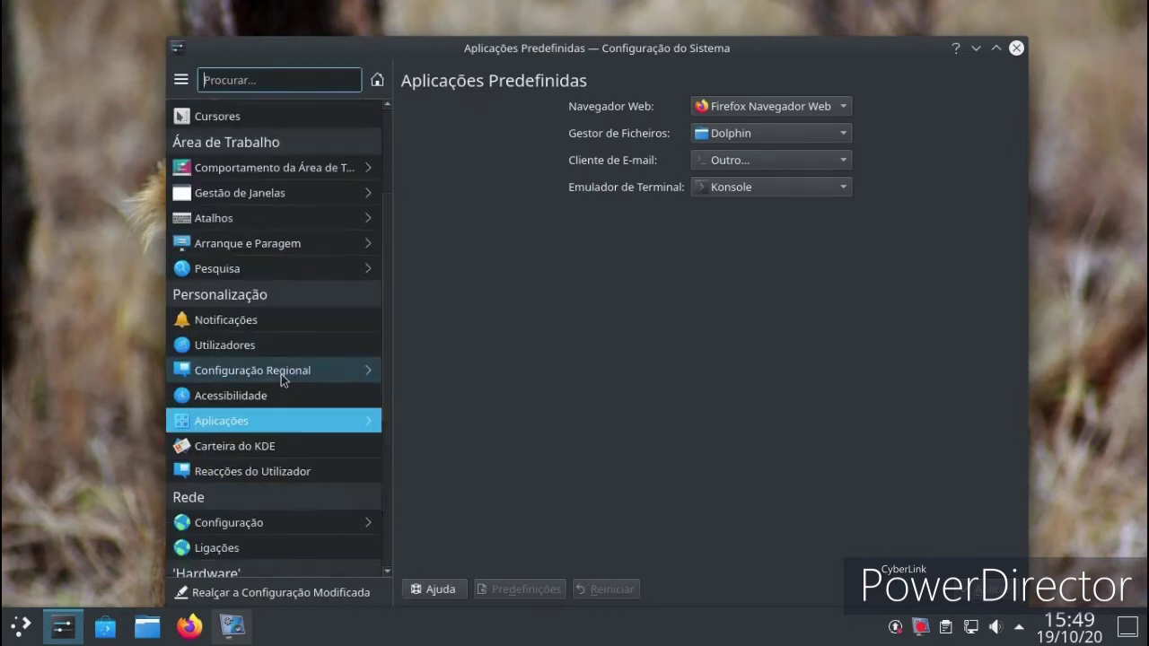
scroll(281, 380, "up", 6)
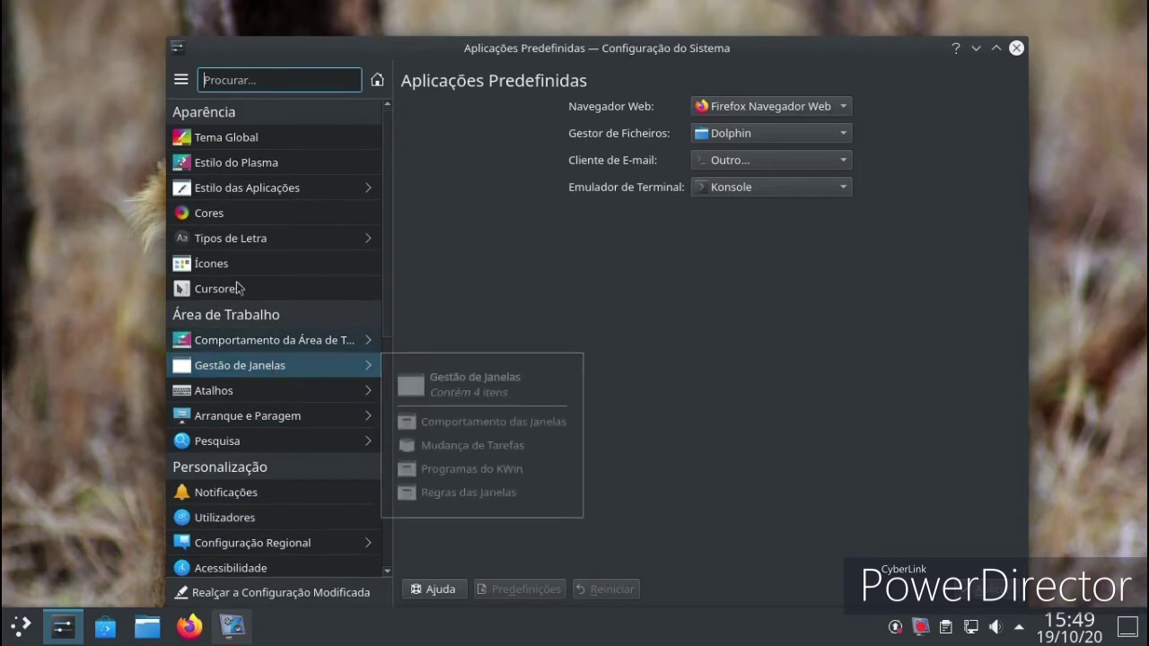
- Install the McMojave Aurorae theme from the new window decorations catalogue under Decorações das Janelas
left_click(244, 188)
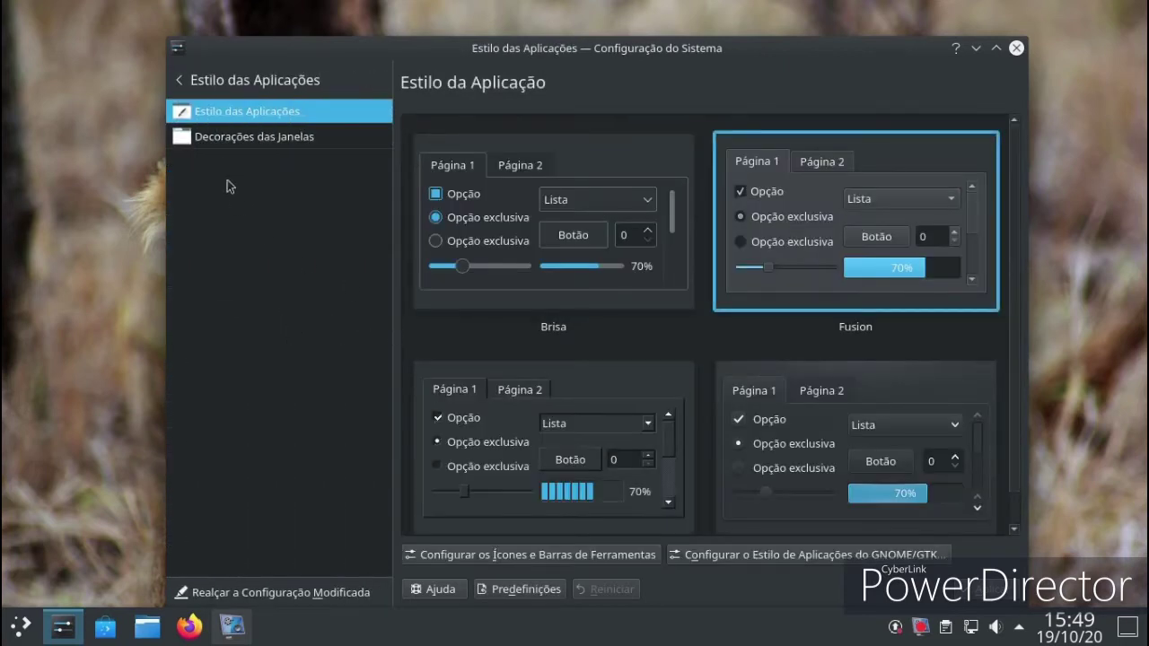
left_click(213, 142)
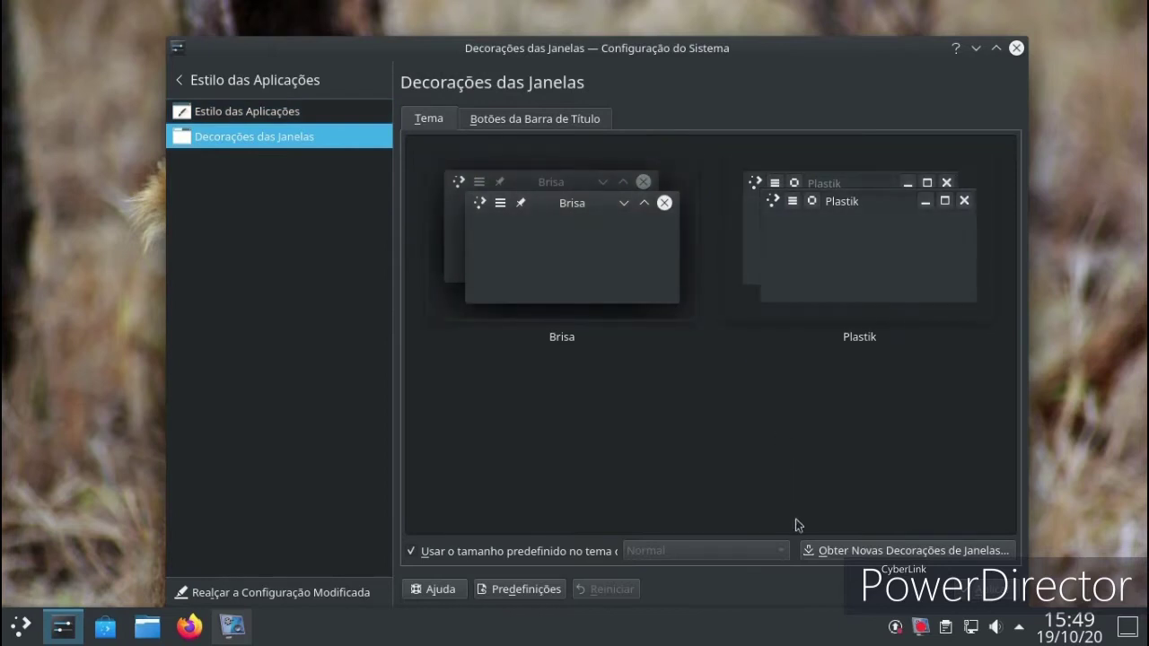
left_click(833, 551)
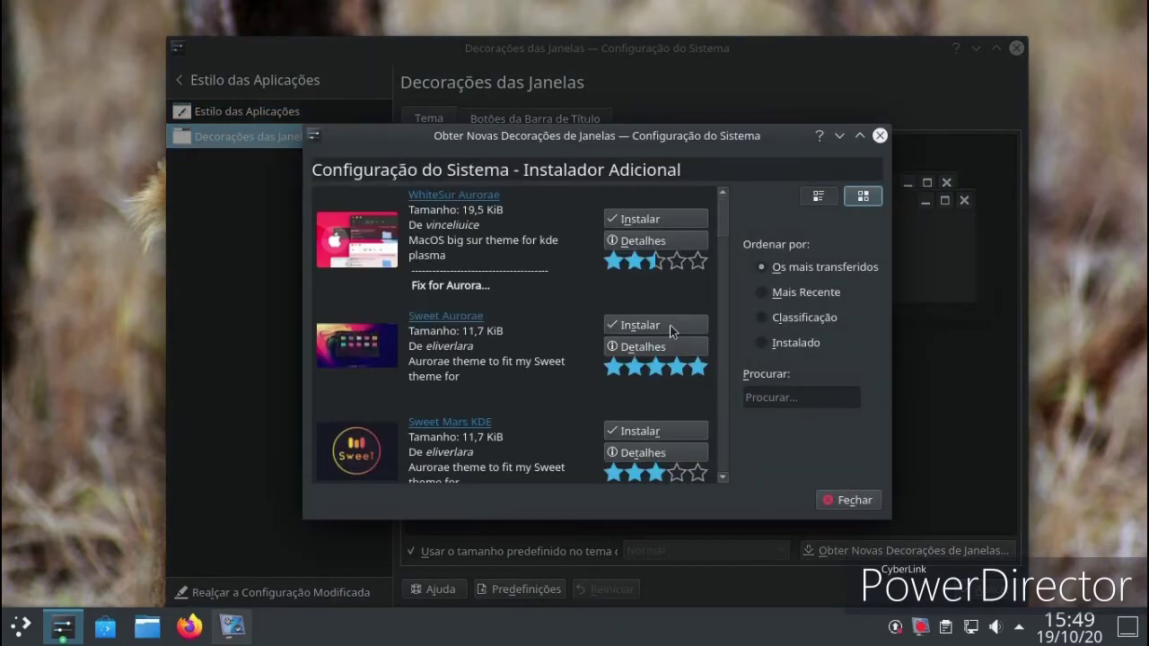
scroll(669, 328, "down", 1)
scroll(671, 341, "down", 5)
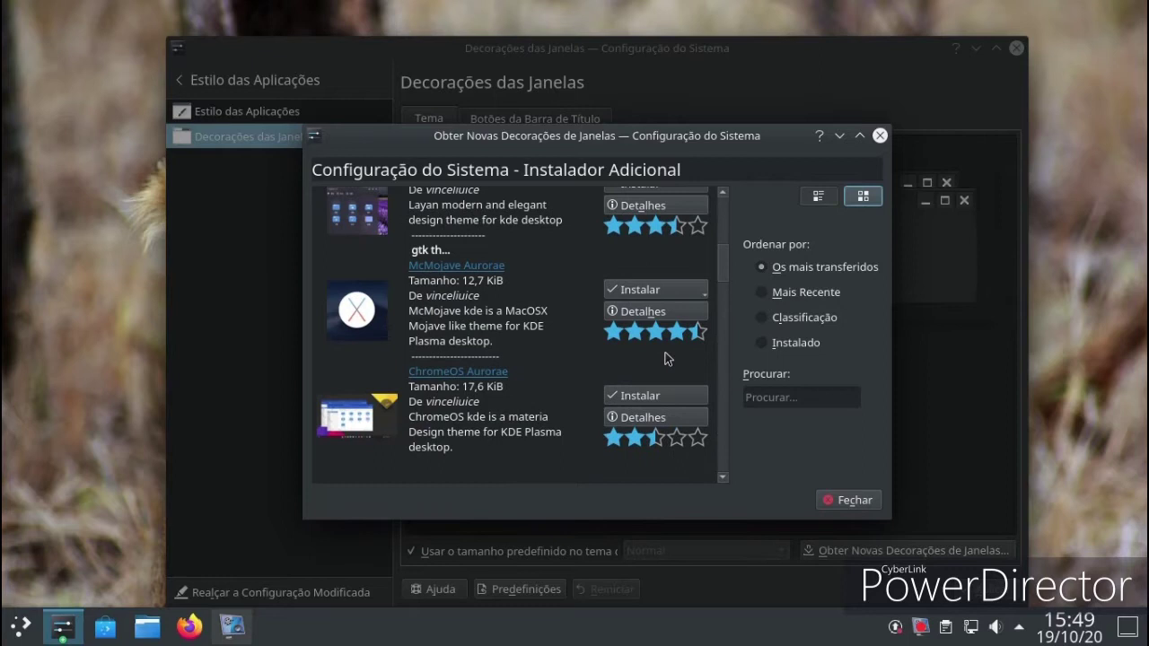
left_click(655, 289)
left_click(664, 310)
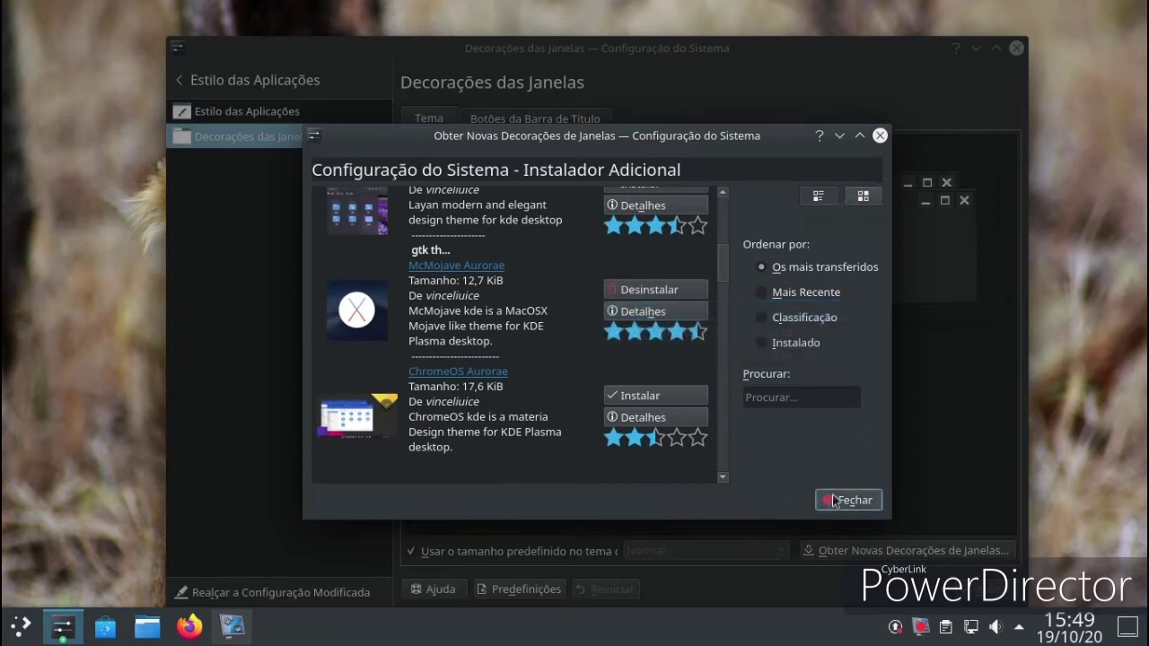
- Apply the McMojave window decoration, try it by moving the settings window, and close System Settings
left_click(832, 501)
left_click(847, 215)
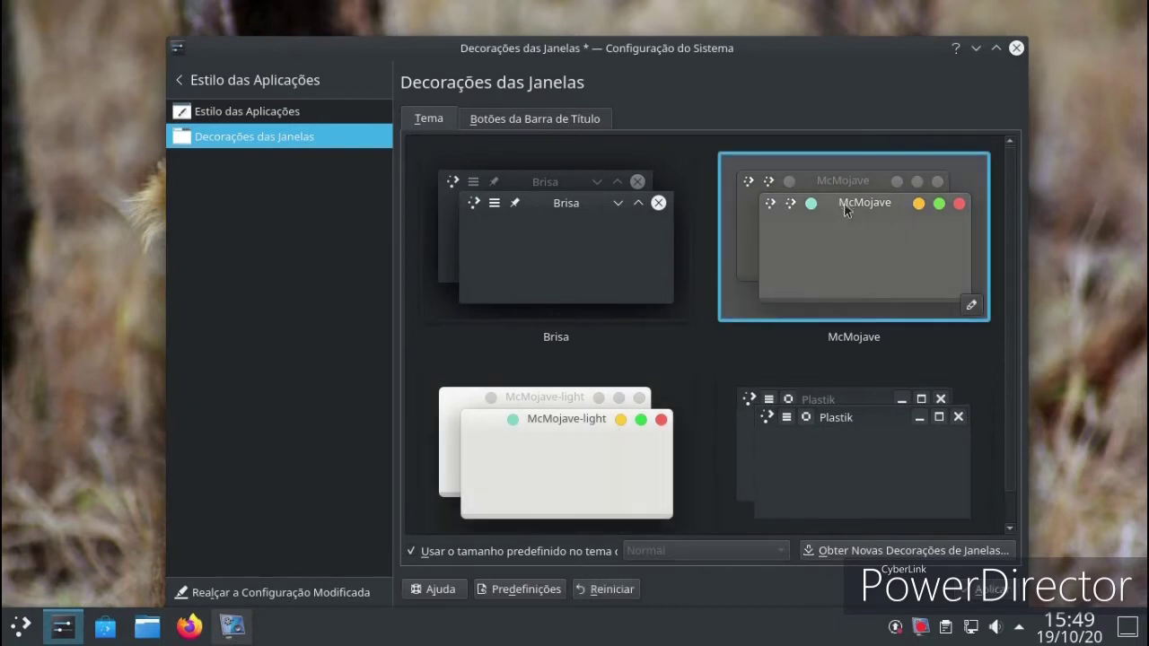
left_click(969, 589)
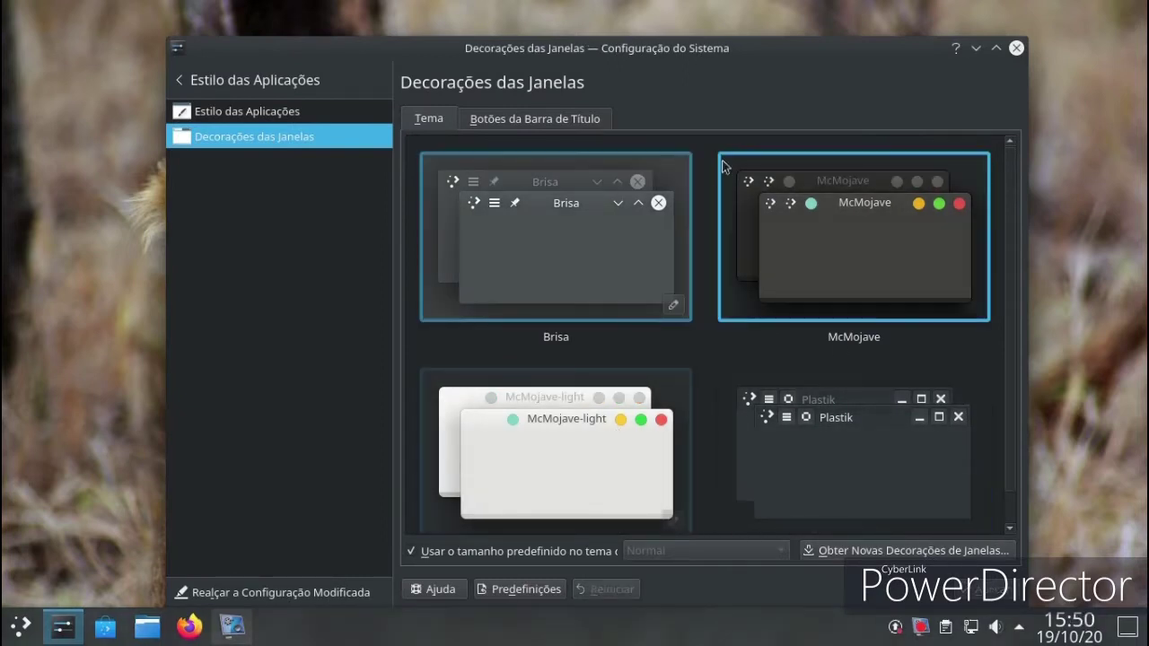
mouse_move(660, 57)
left_mouse_down()
mouse_move(965, 254)
mouse_move(721, 51)
mouse_move(673, 65)
left_mouse_up()
left_click(1036, 59)
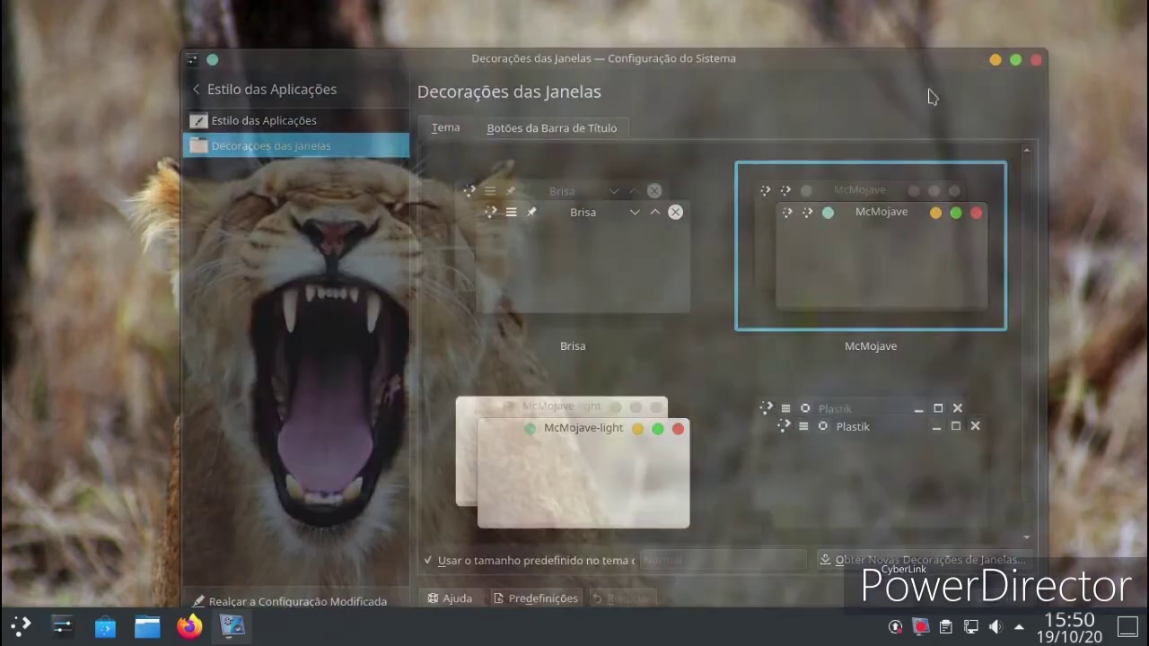
- Replace the panel's application launcher with the Menu da Aplicação alternative
left_click(27, 623)
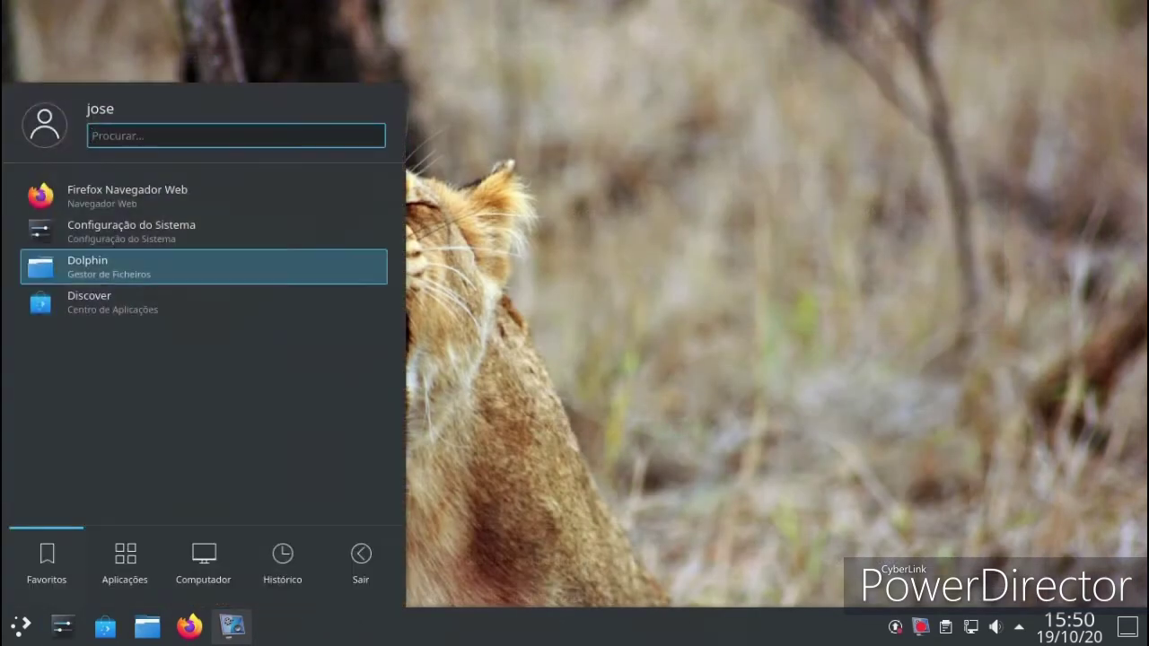
left_click(542, 404)
right_click(21, 625)
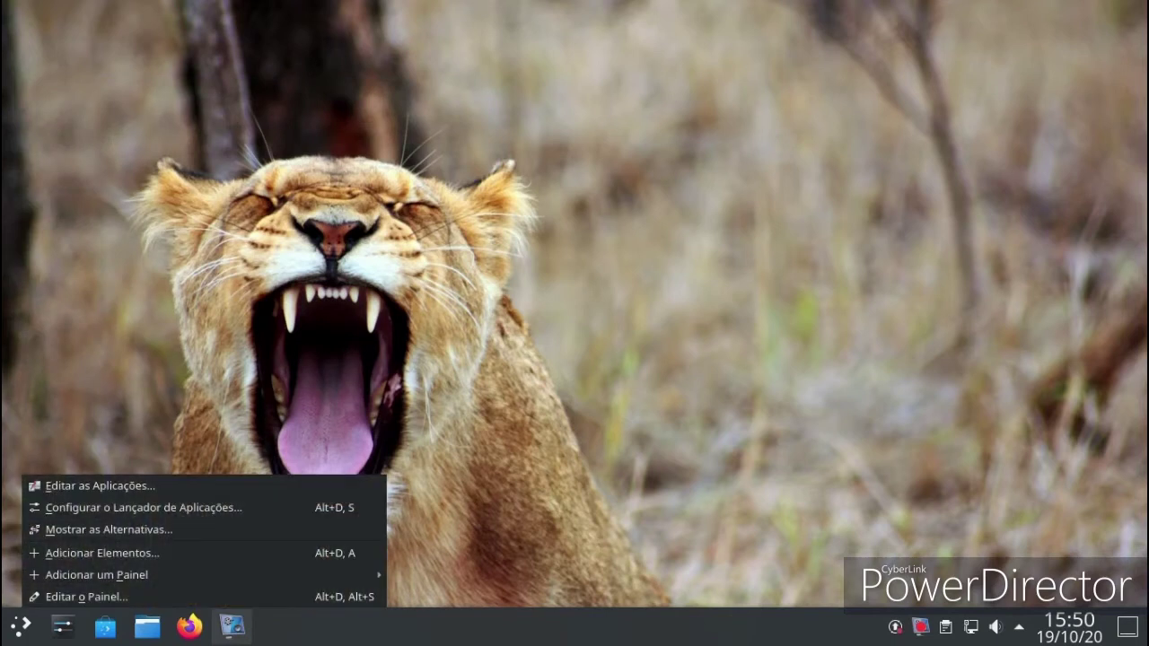
left_click(41, 508)
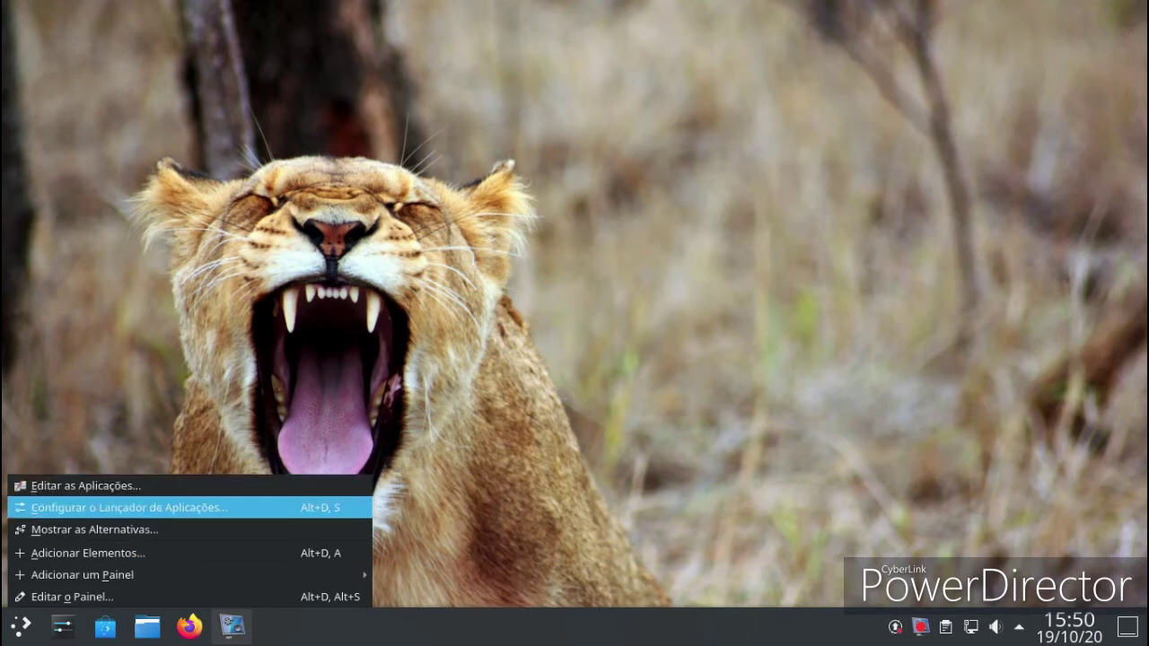
left_click(154, 532)
left_click(143, 467)
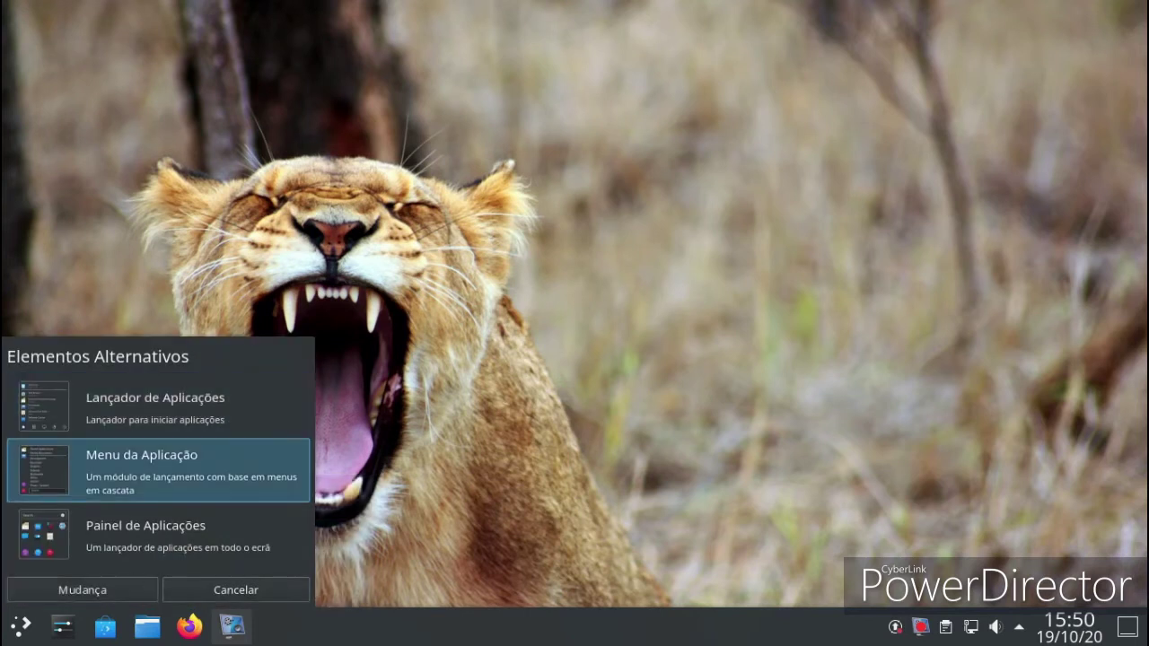
left_click(63, 593)
- Look through the categories of the new cascading application menu and launch Firefox Navegador Web from Internet
left_click(22, 626)
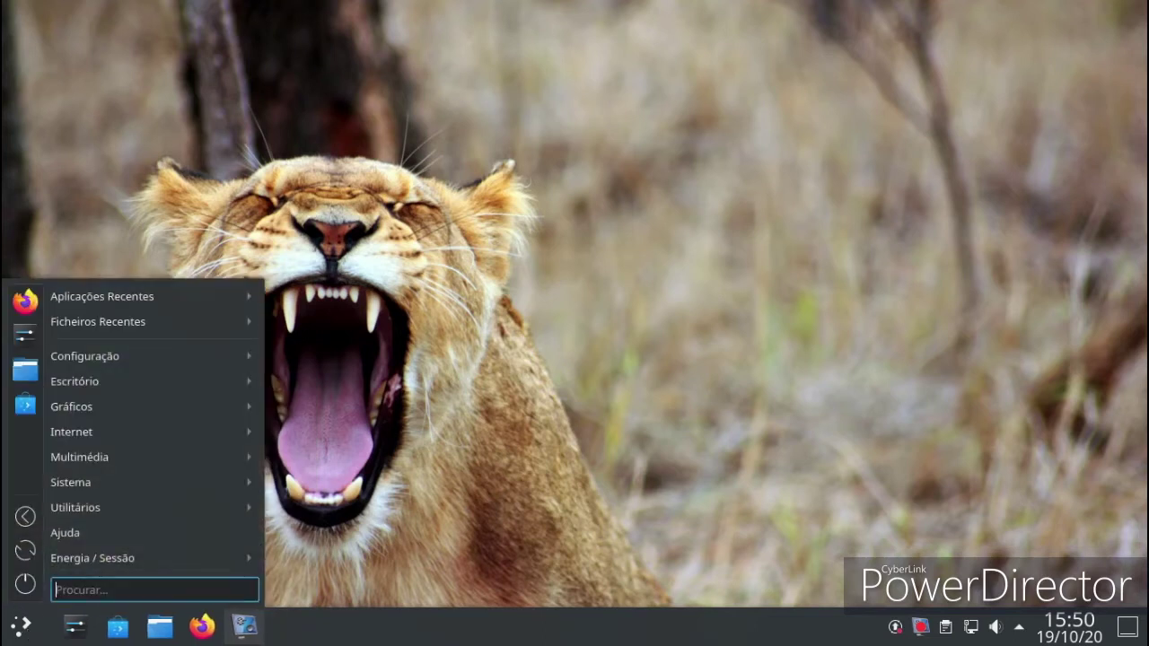
mouse_move(153, 457)
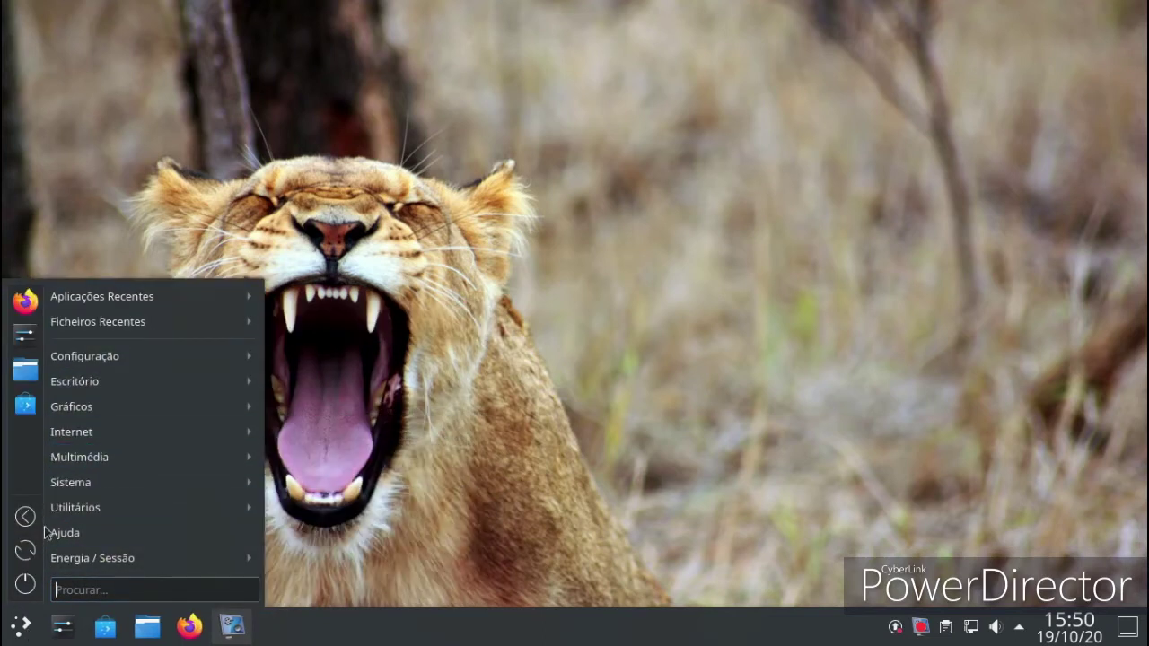
mouse_move(152, 507)
mouse_move(153, 482)
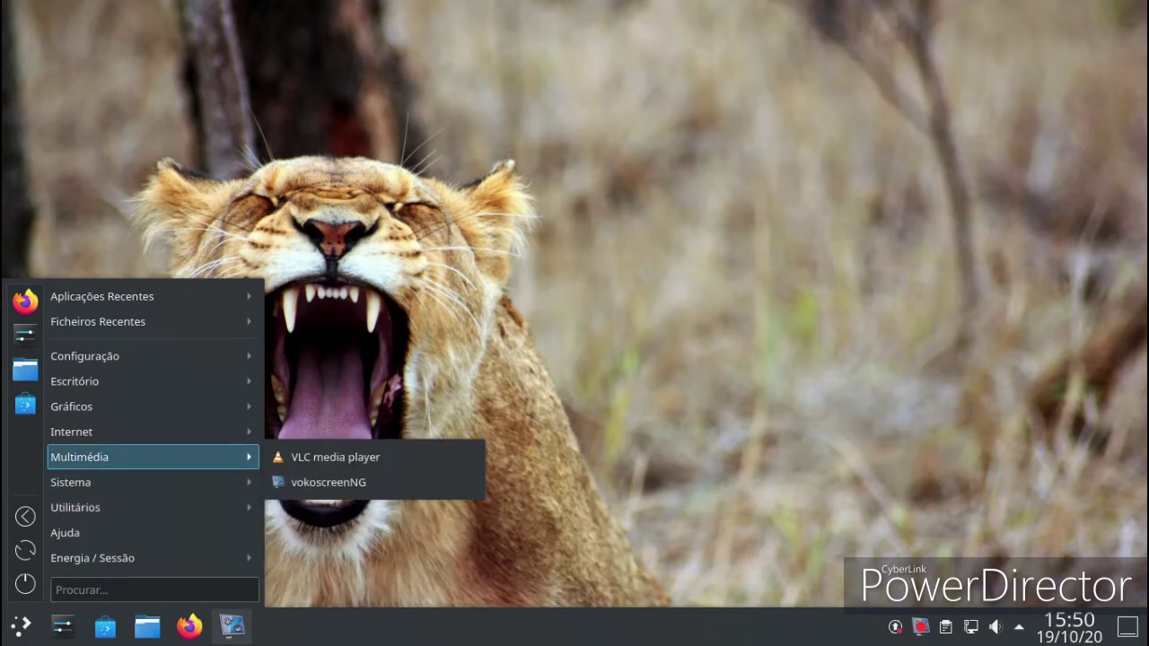
mouse_move(153, 407)
mouse_move(153, 432)
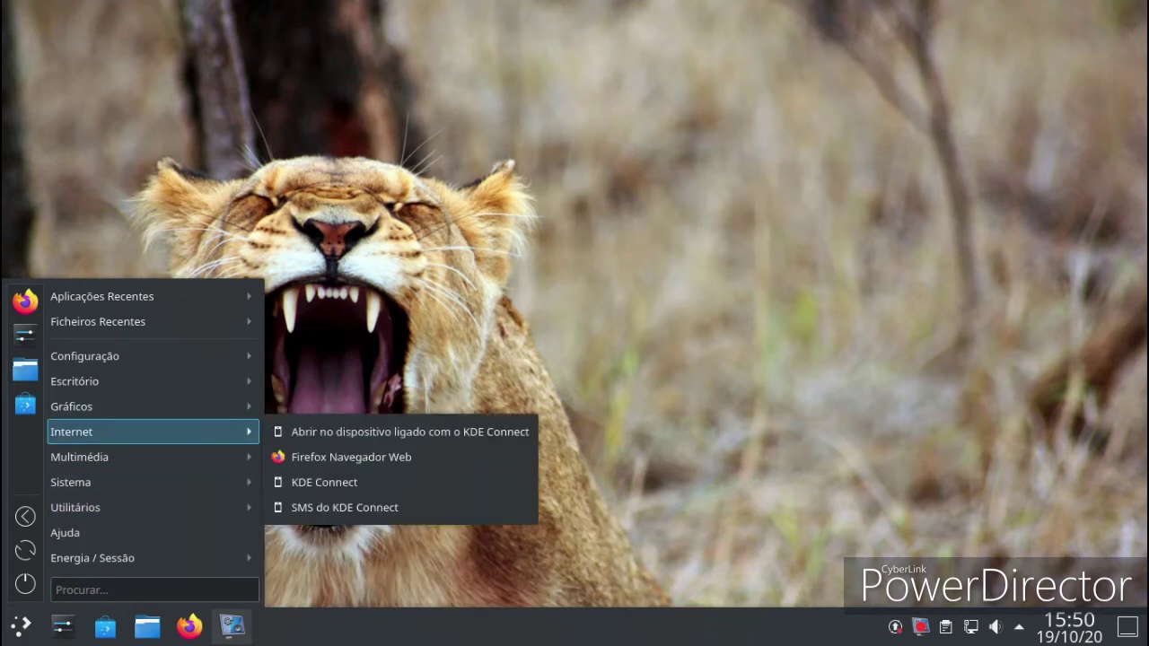
left_click(386, 456)
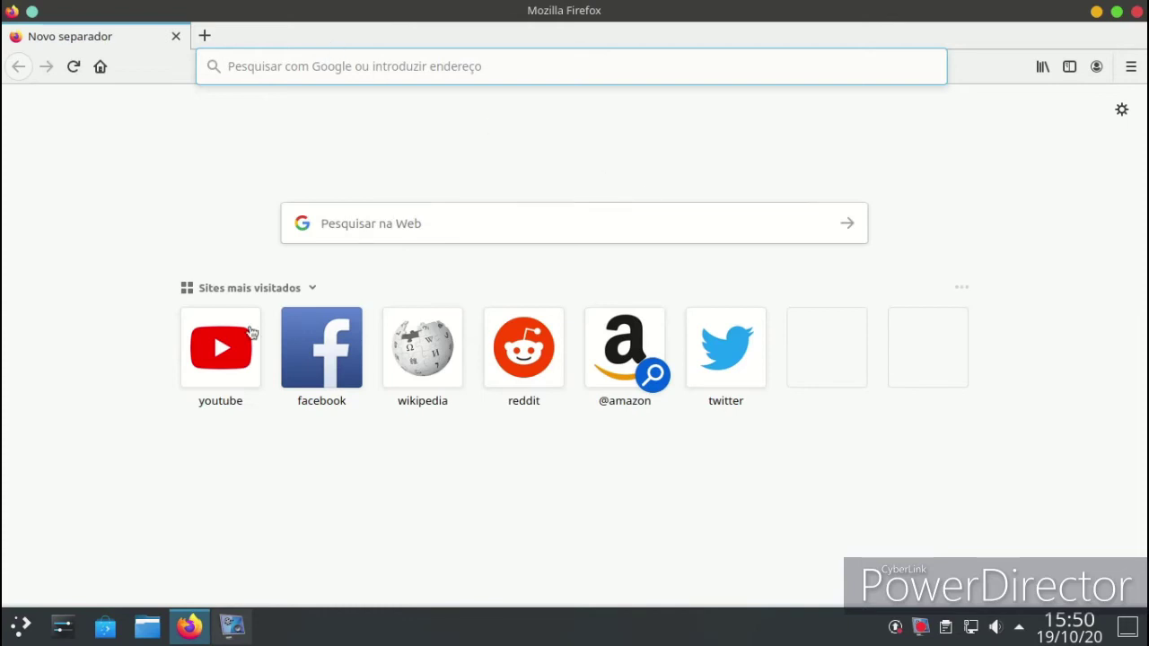
- Open YouTube from the most visited sites, decline signing in and accept the cookie terms
left_click(199, 347)
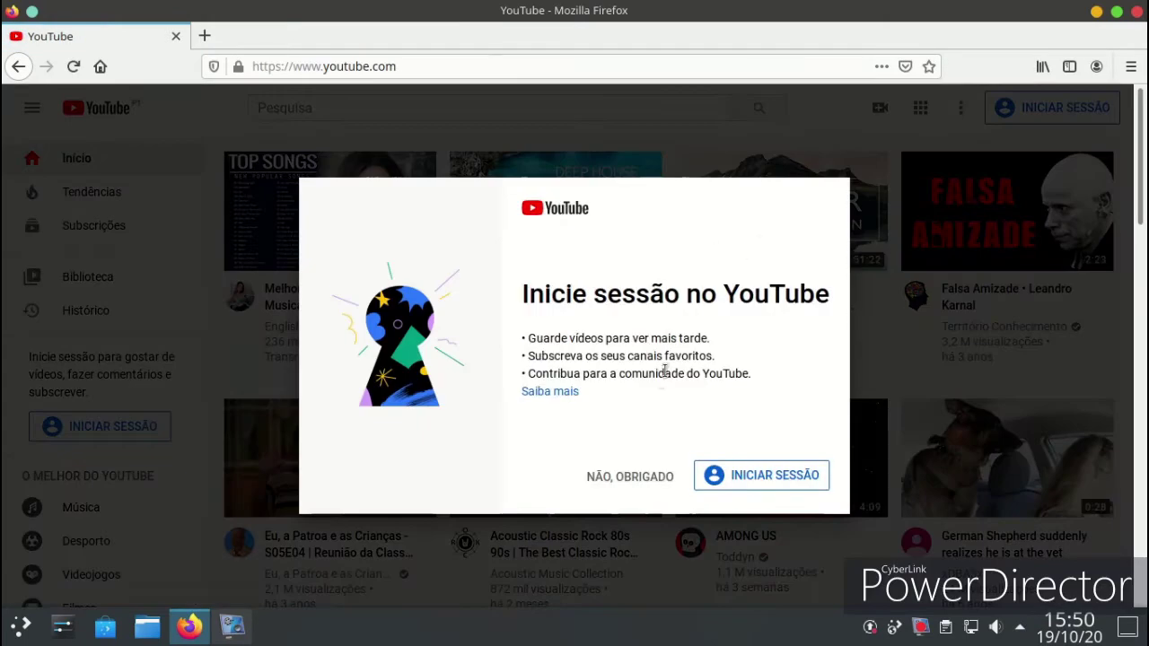
left_click(589, 478)
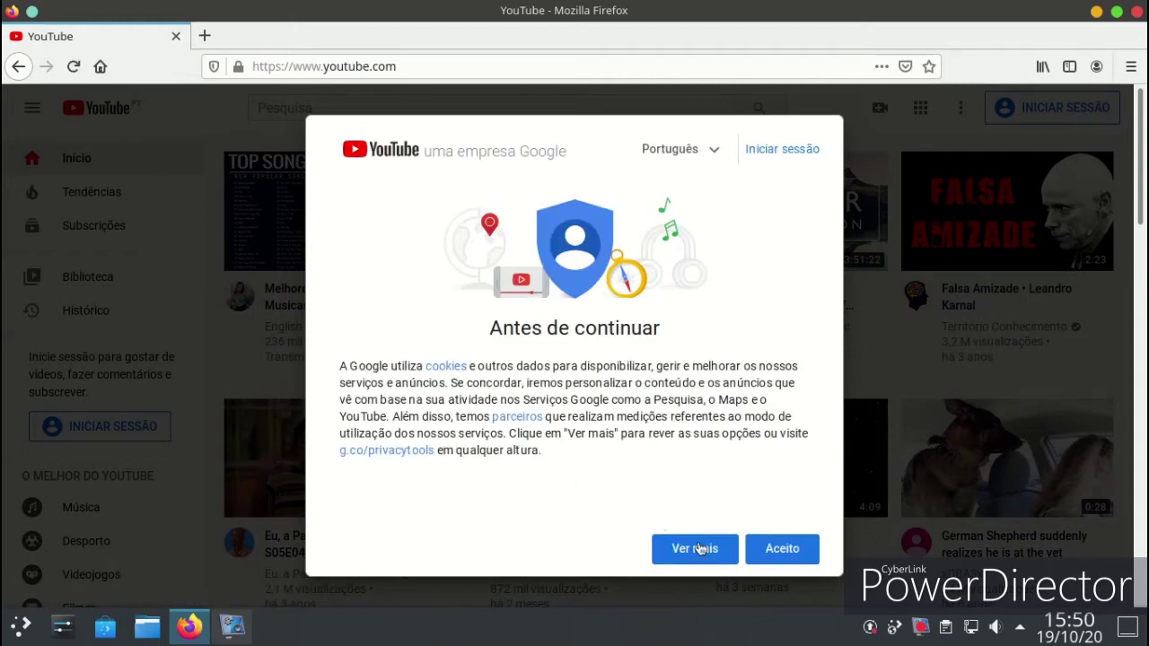
left_click(770, 548)
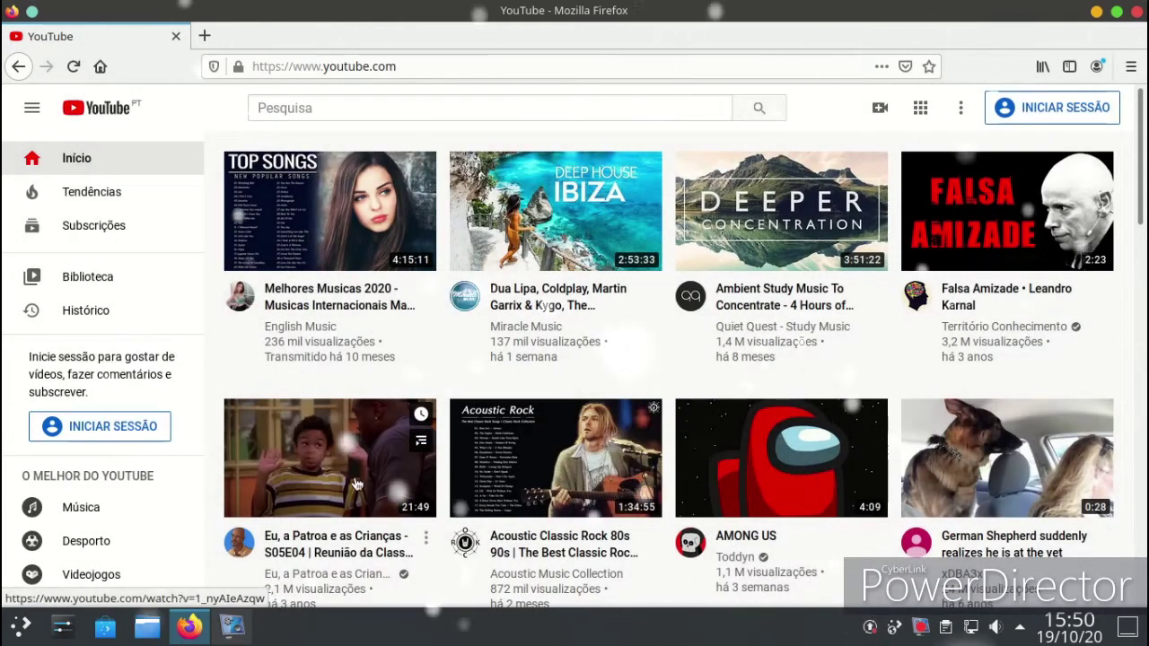
- Open the video "Eu, a Patroa e as Crianças - S05E04" and copy its URL
left_click(347, 461)
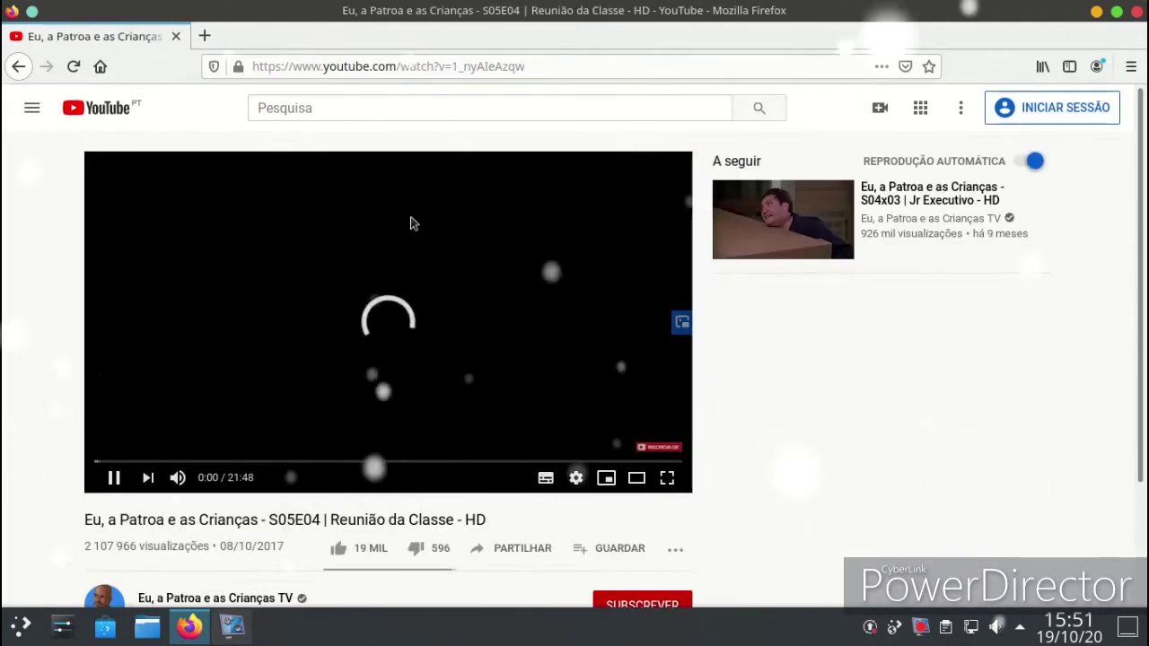
right_click(409, 219)
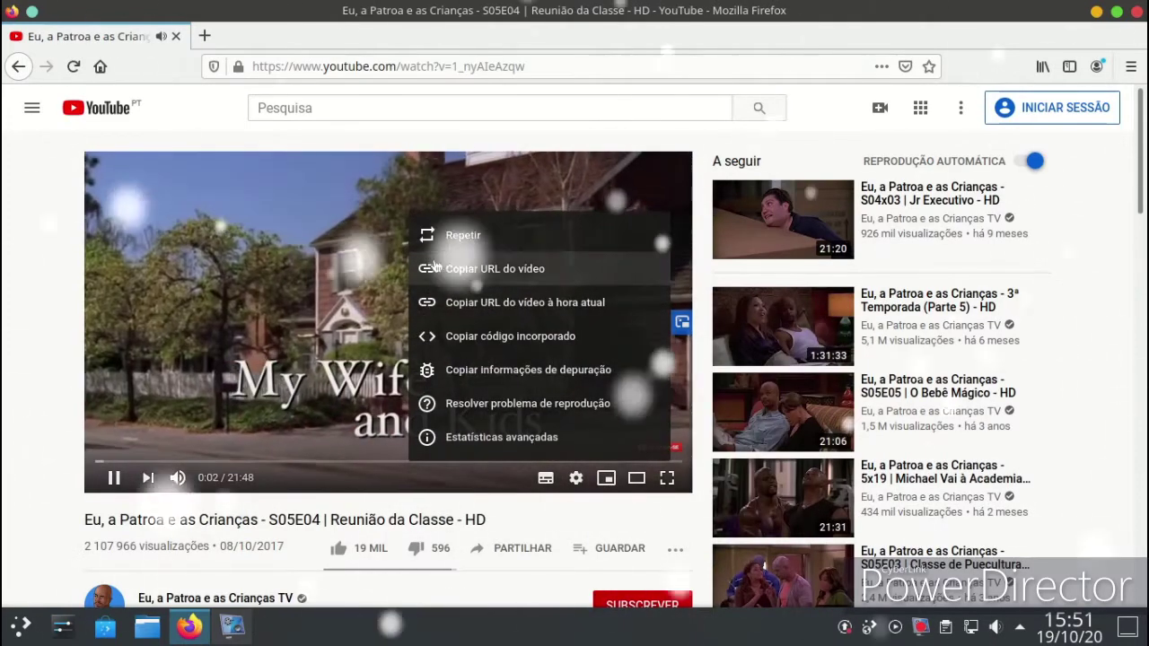
left_click(430, 264)
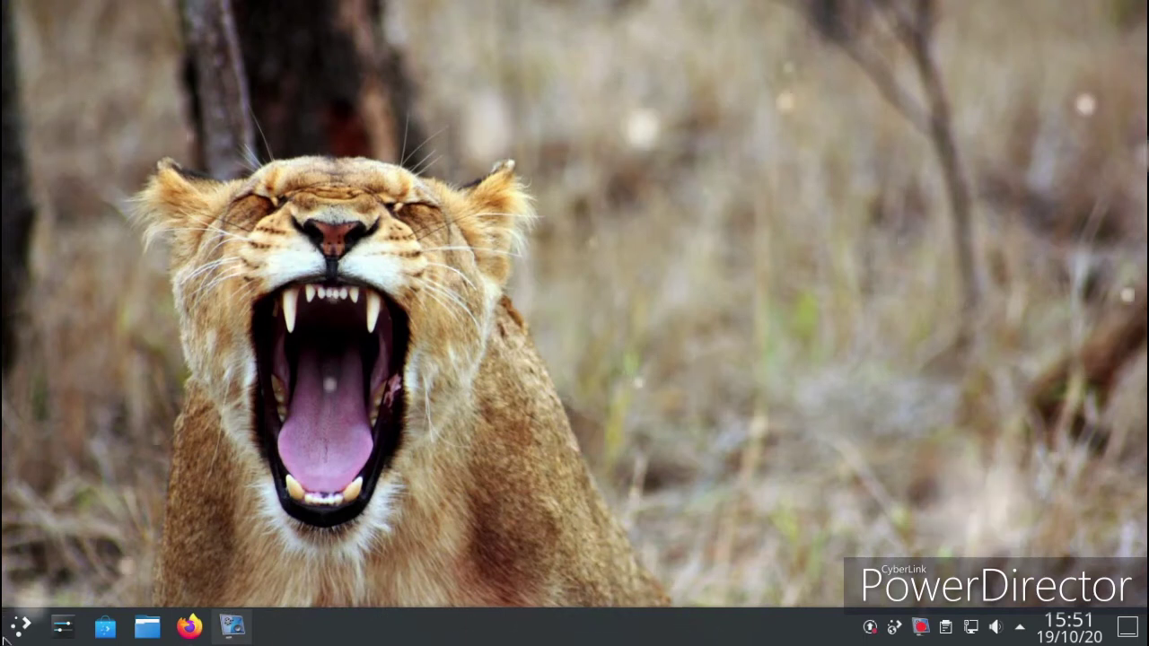
- Launch VLC media player from the Multimédia applications and accept its privacy policy with Internet access allowed
key("super")
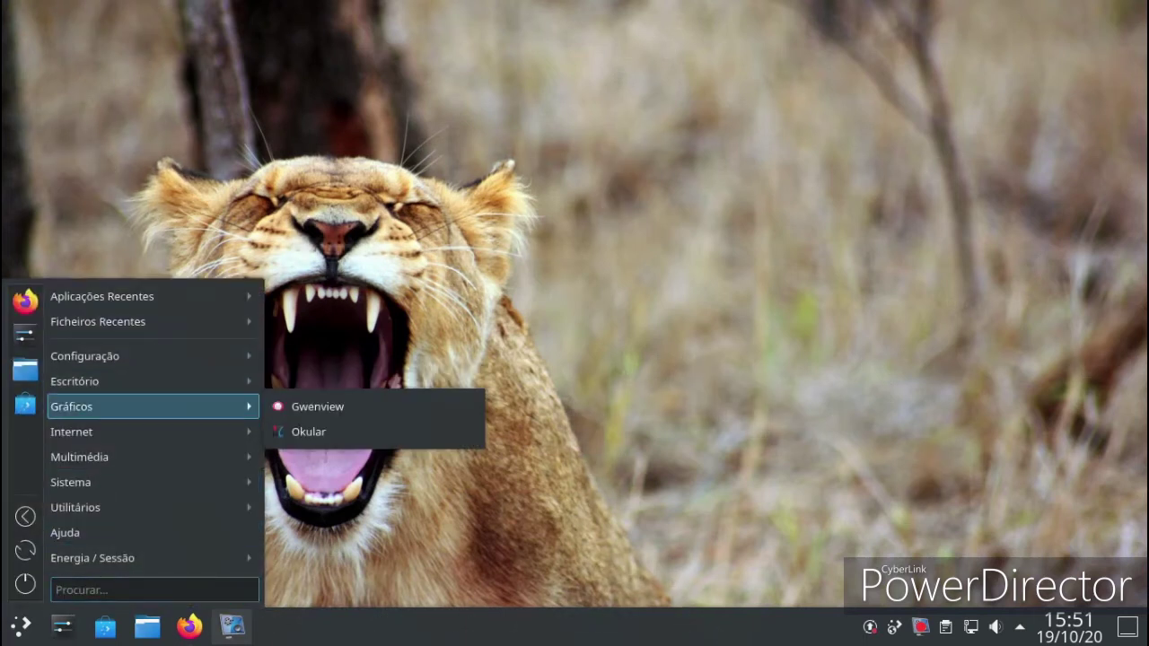
mouse_move(135, 431)
mouse_move(134, 457)
left_click(323, 457)
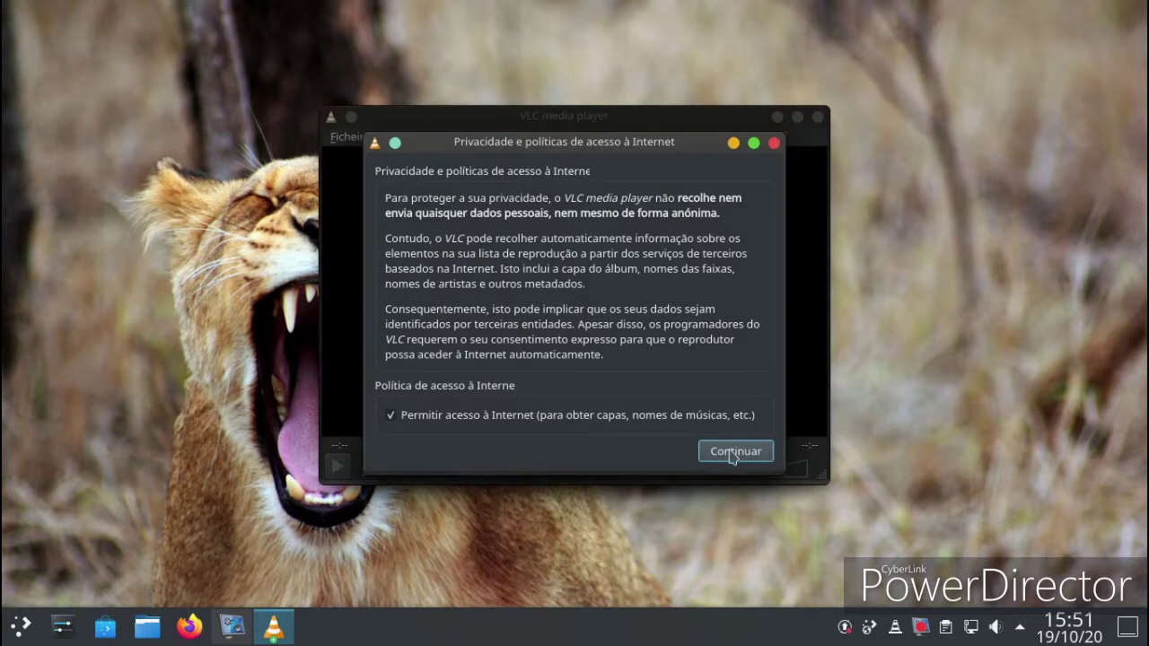
left_click(733, 454)
left_click(349, 136)
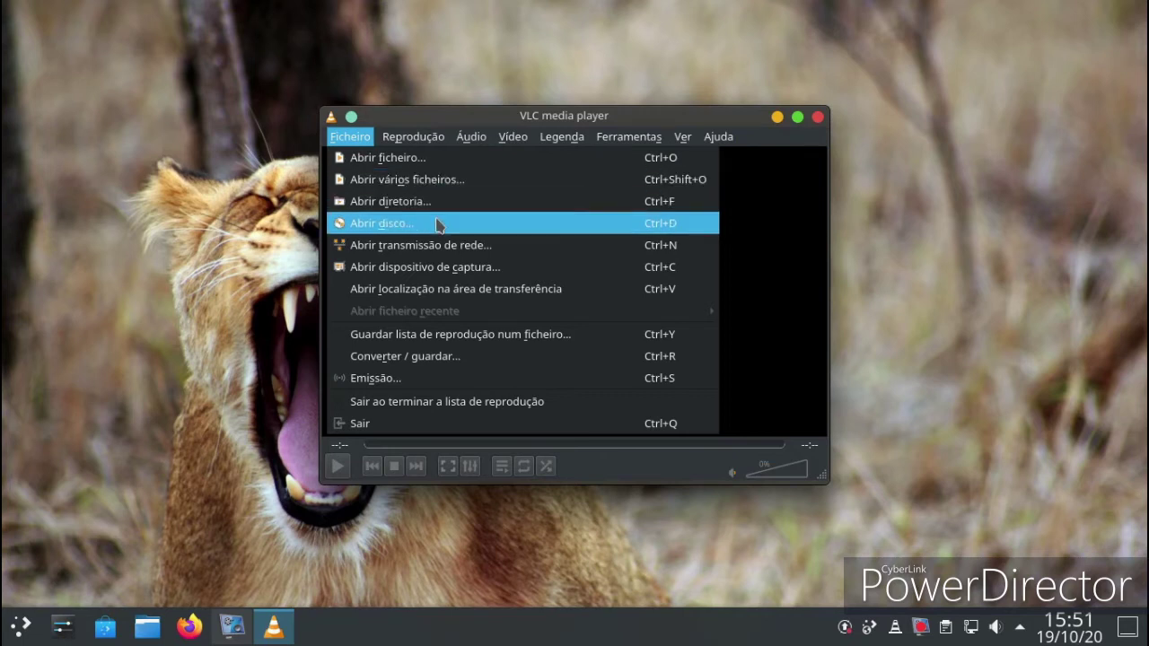
left_click(426, 250)
right_click(441, 205)
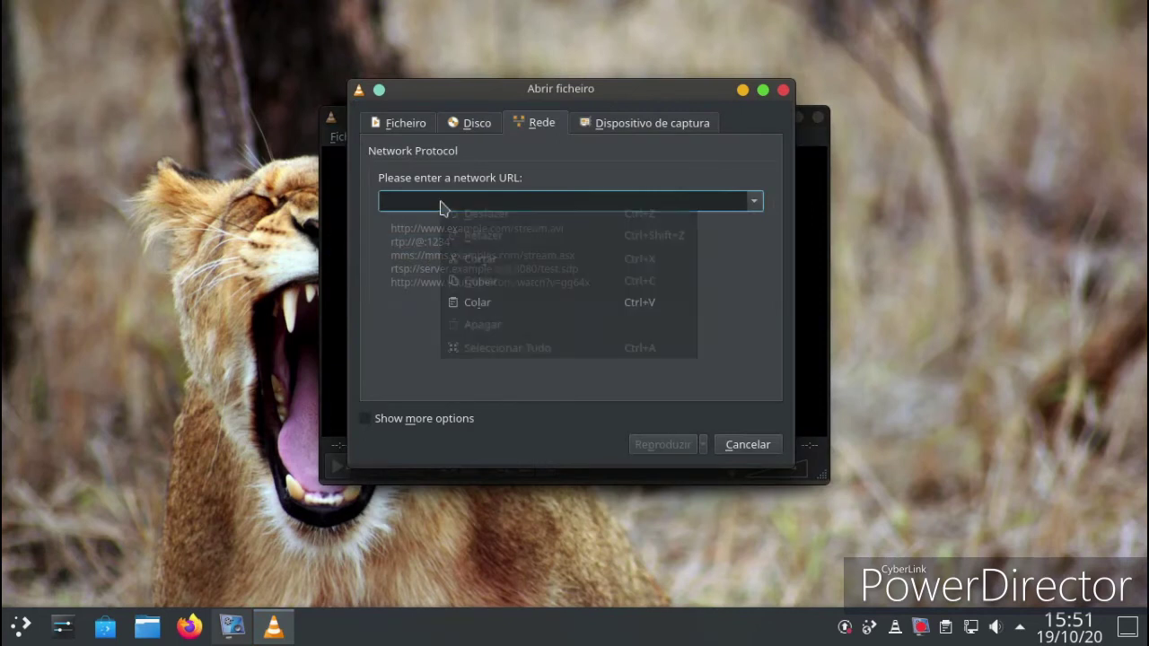
left_click(453, 300)
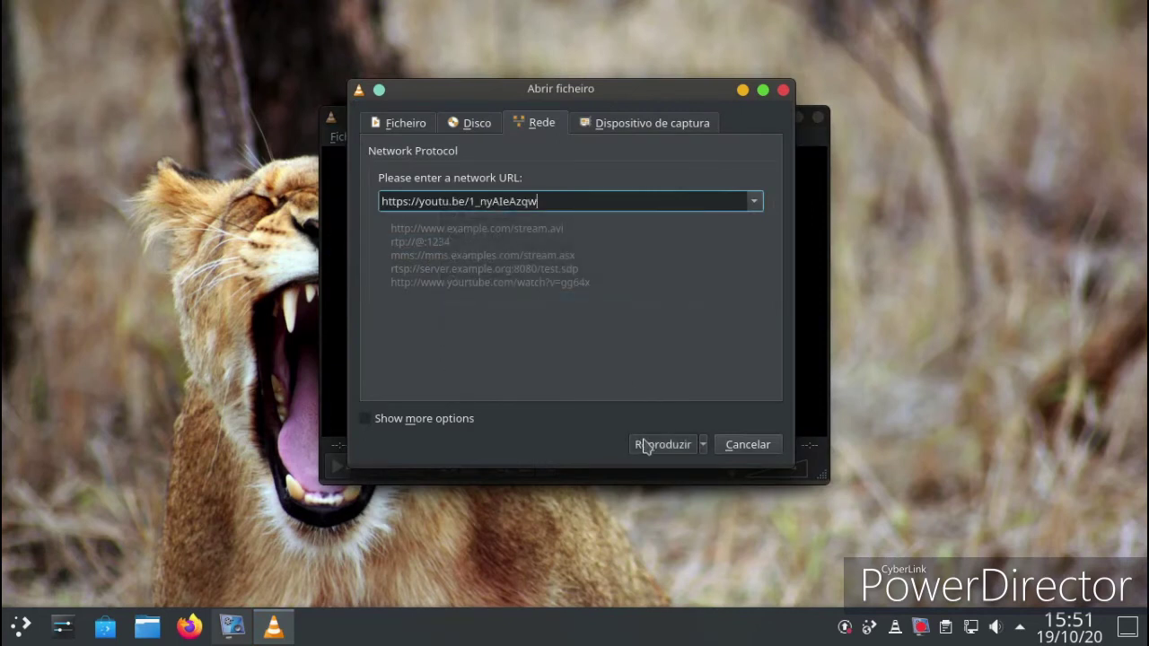
left_click(662, 444)
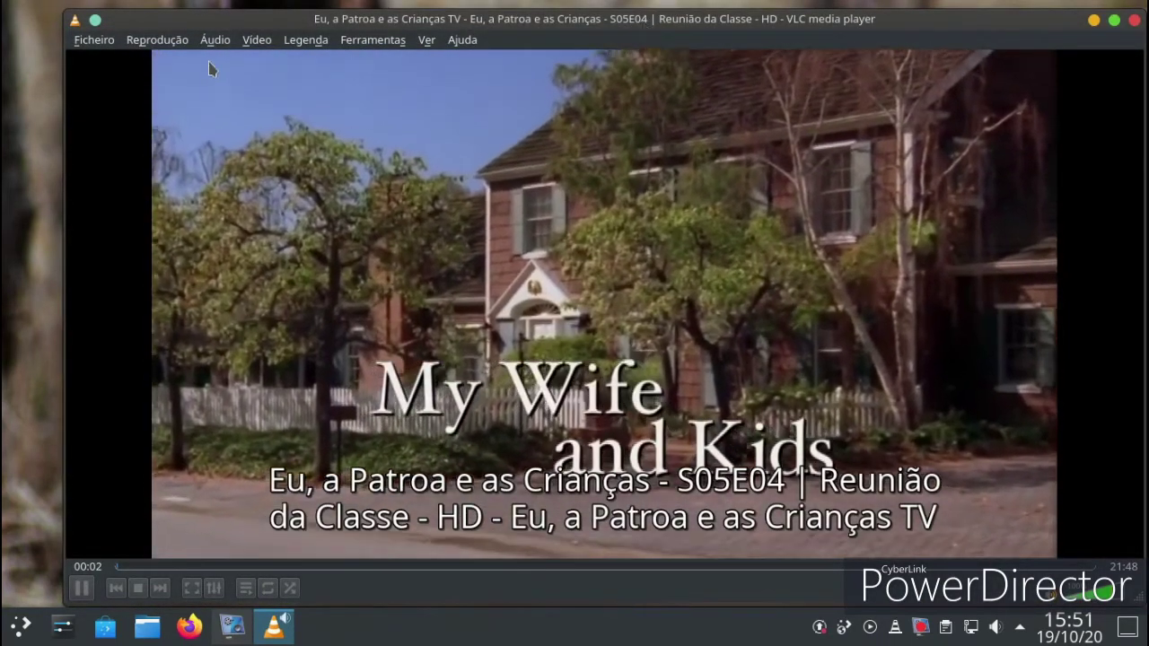
- Move the VLC window around the desktop and shrink it from its corner while the video plays
left_click_drag(295, 24, 255, 27)
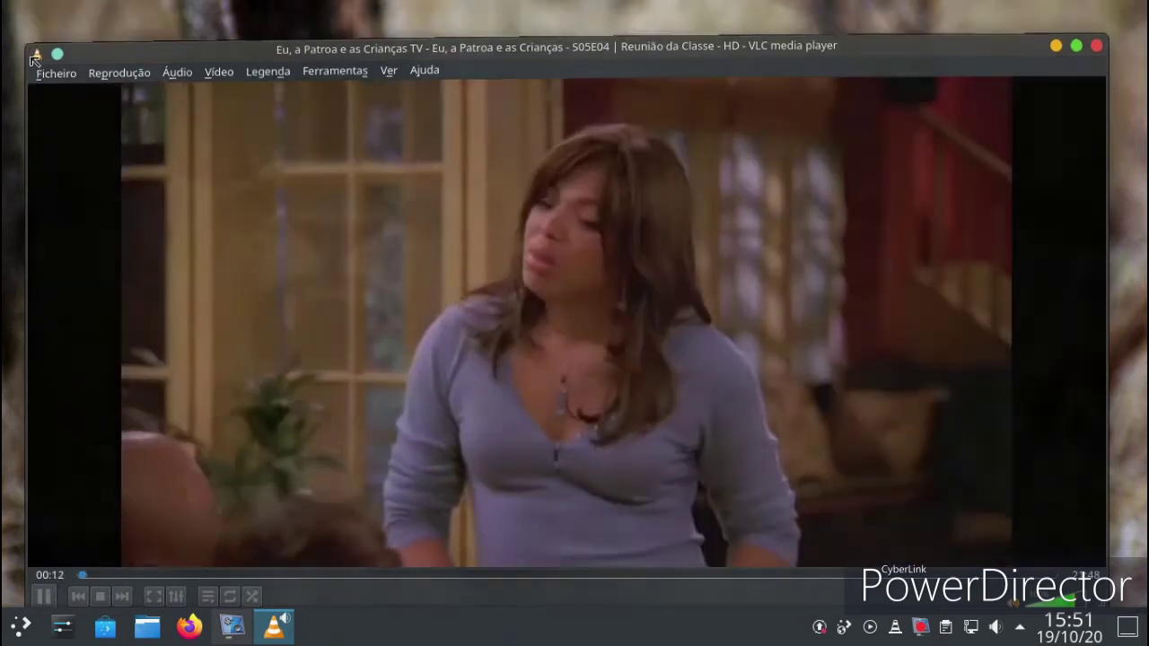
left_click_drag(34, 28, 188, 187)
left_click_drag(516, 220, 290, 116)
- Look through VLC's playback and tool commands and close the player
left_click(293, 106)
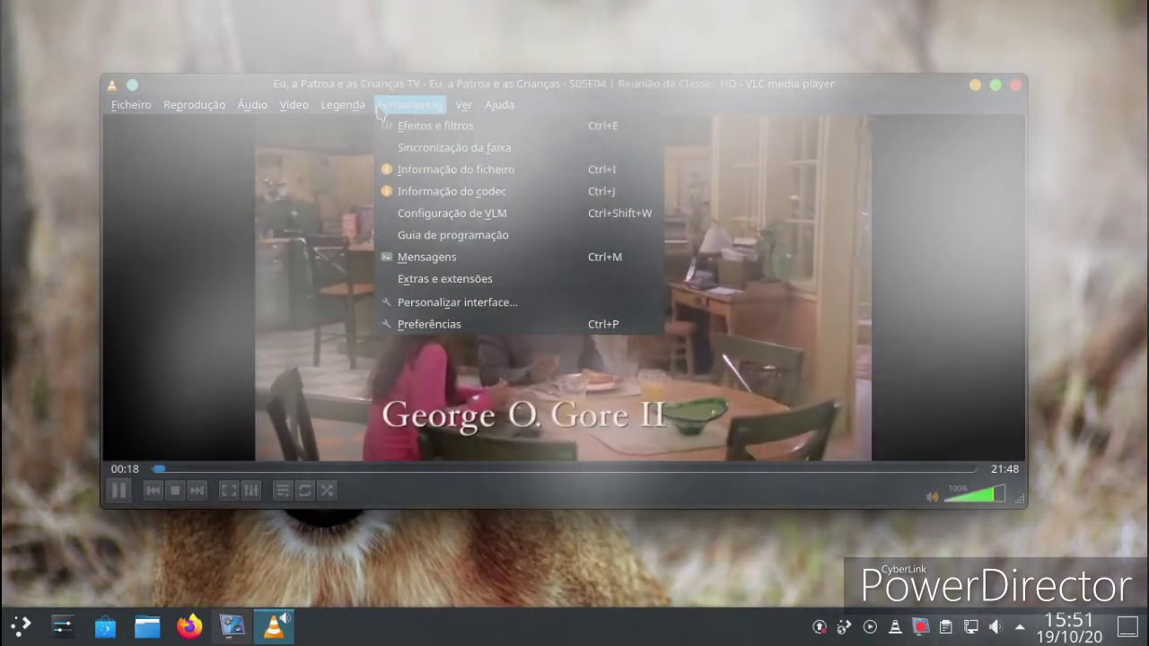
mouse_move(194, 105)
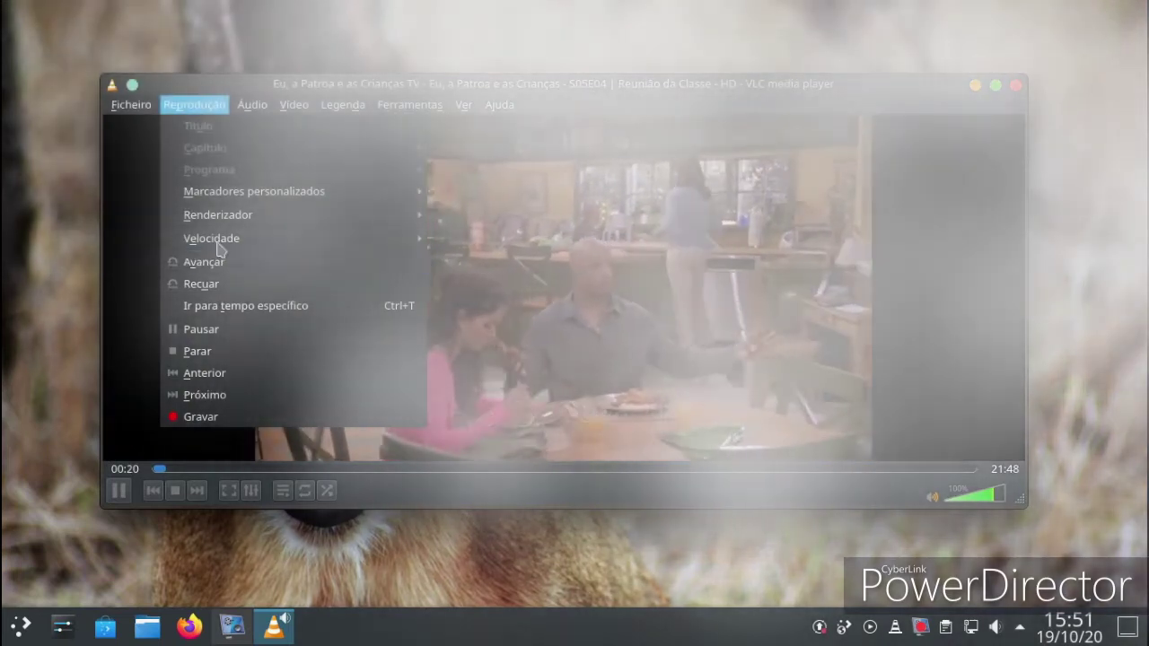
left_click(1015, 86)
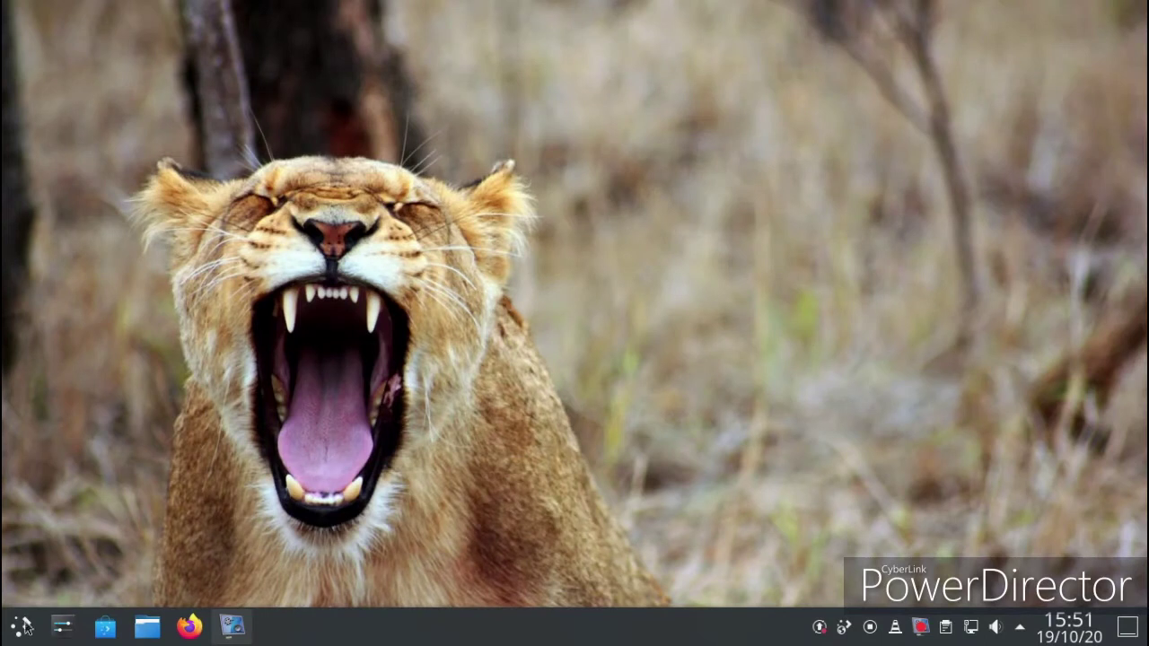
- Switch to the Discover software centre from the application menu's favourites
left_click(22, 624)
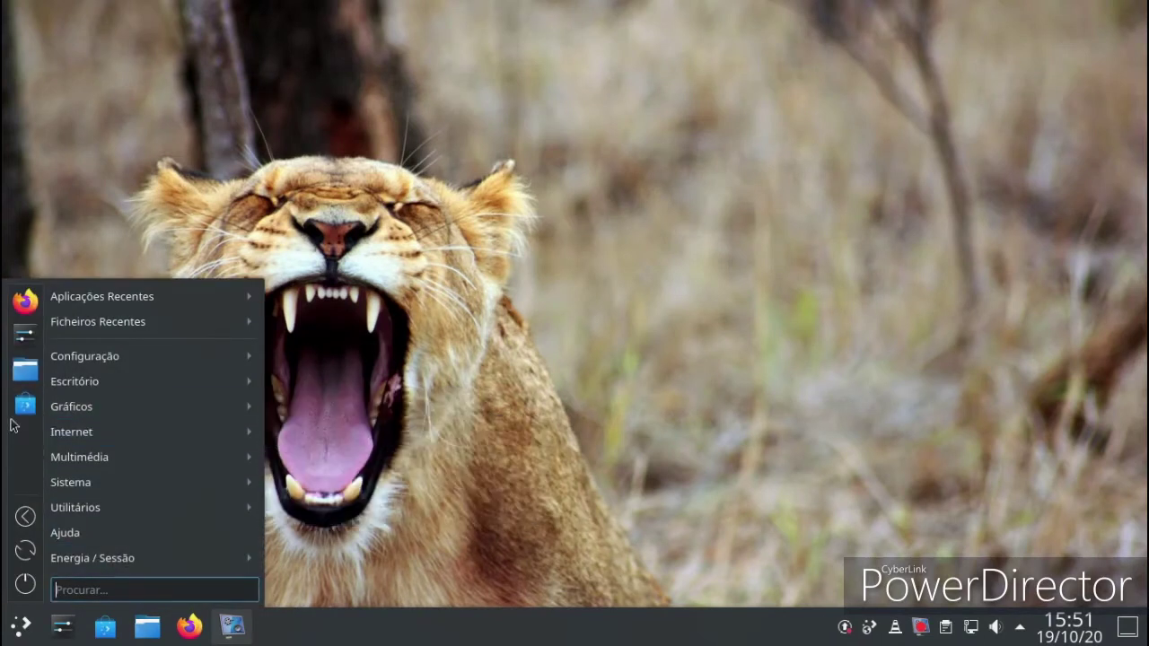
left_click(25, 405)
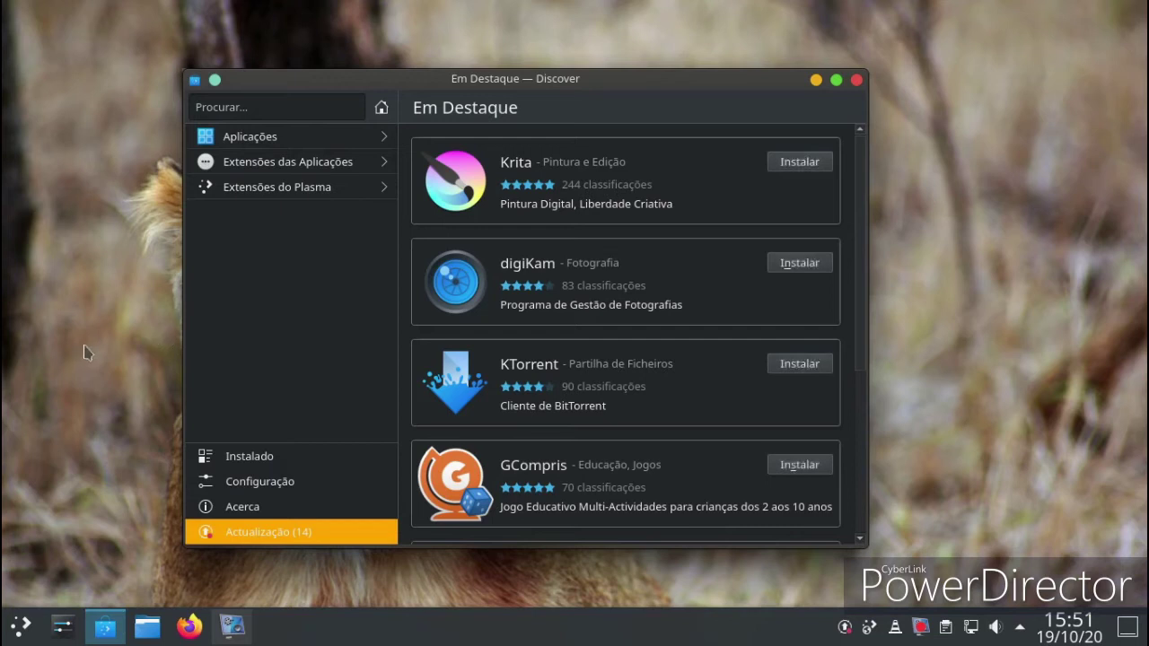
- Browse the Plasma extensions section in Discover and look through its add-ons and category list
left_click(325, 190)
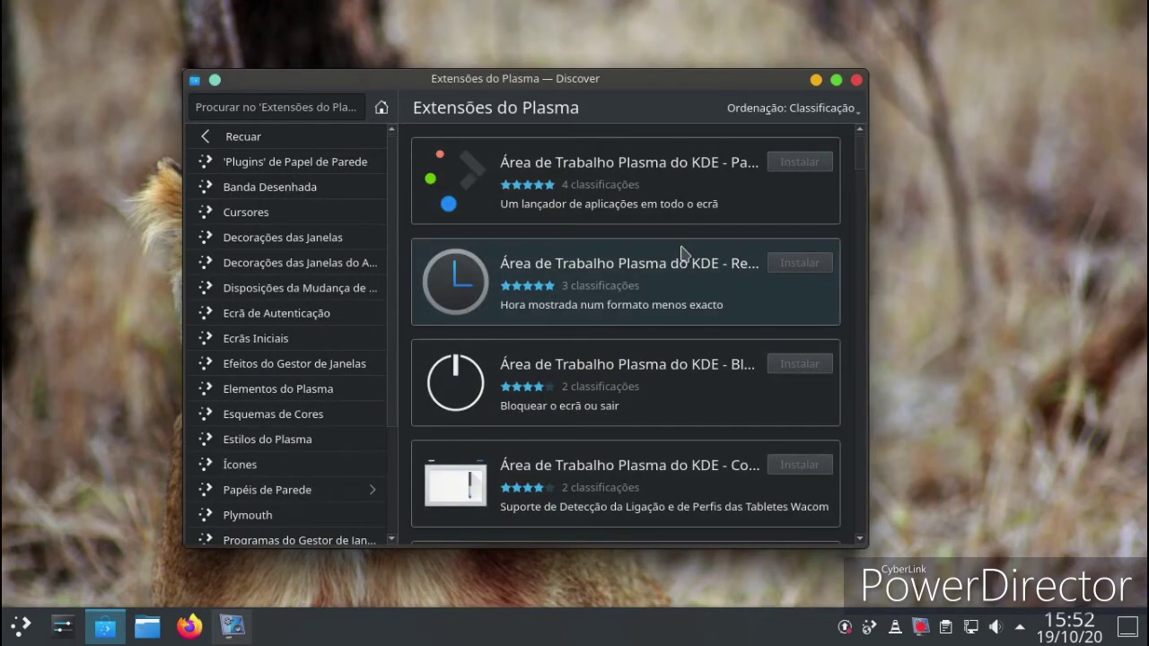
scroll(678, 260, "down", 10)
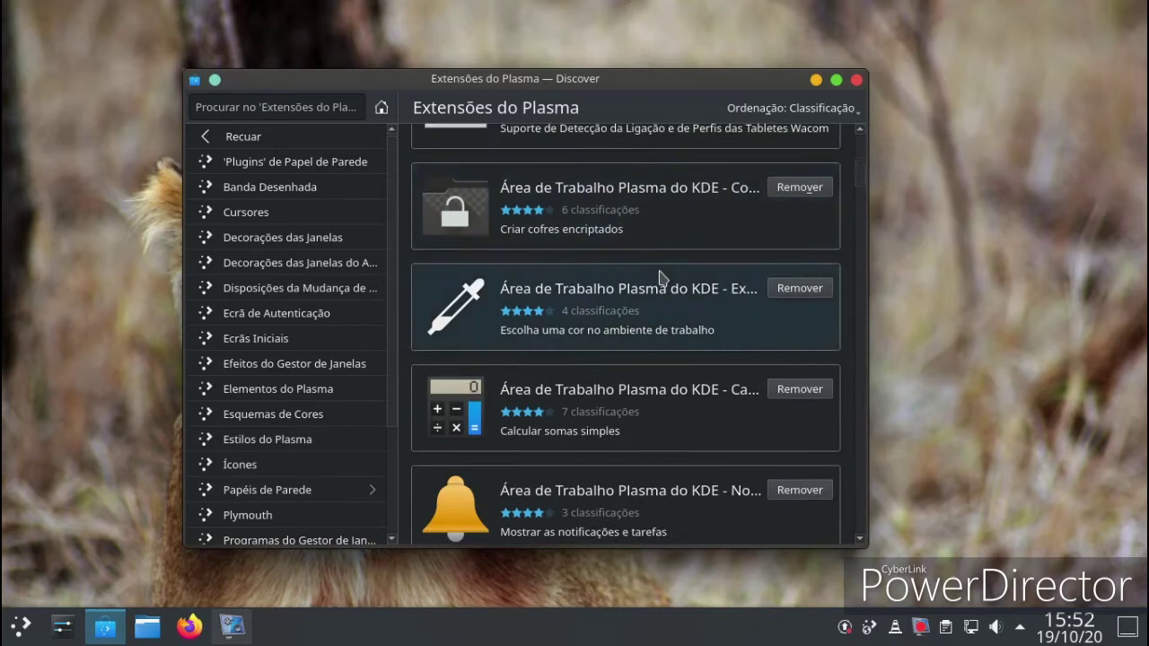
scroll(655, 283, "down", 5)
scroll(308, 317, "down", 2)
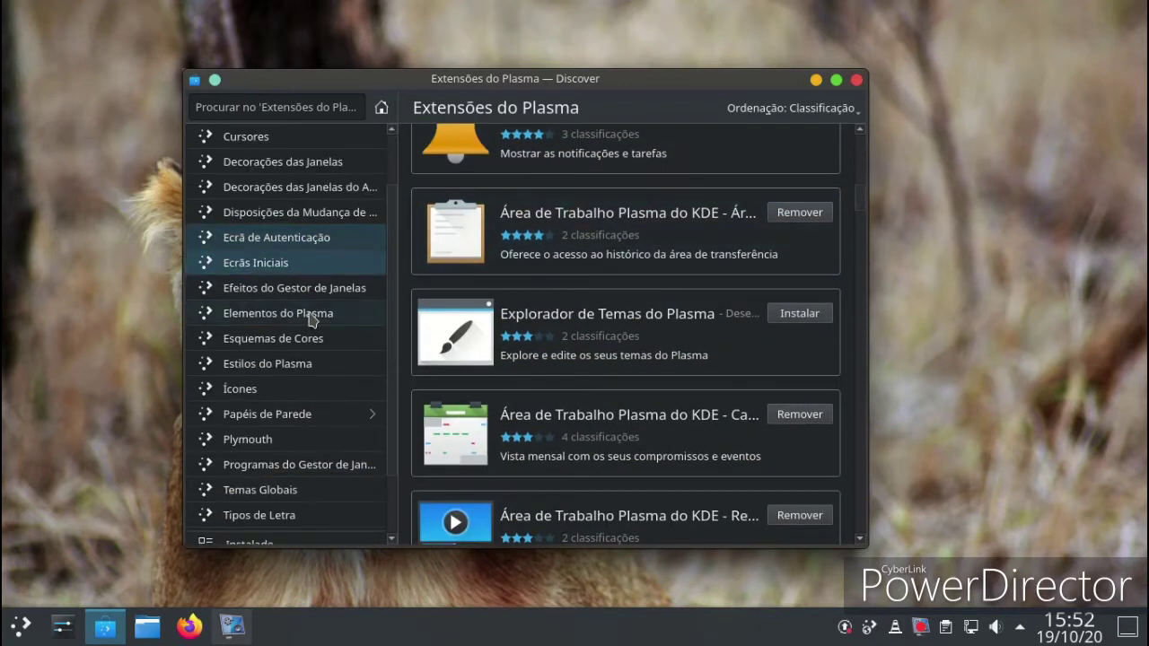
- View the Plasma styles category, then the wallpapers category and its Abstract subcategory
left_click(270, 365)
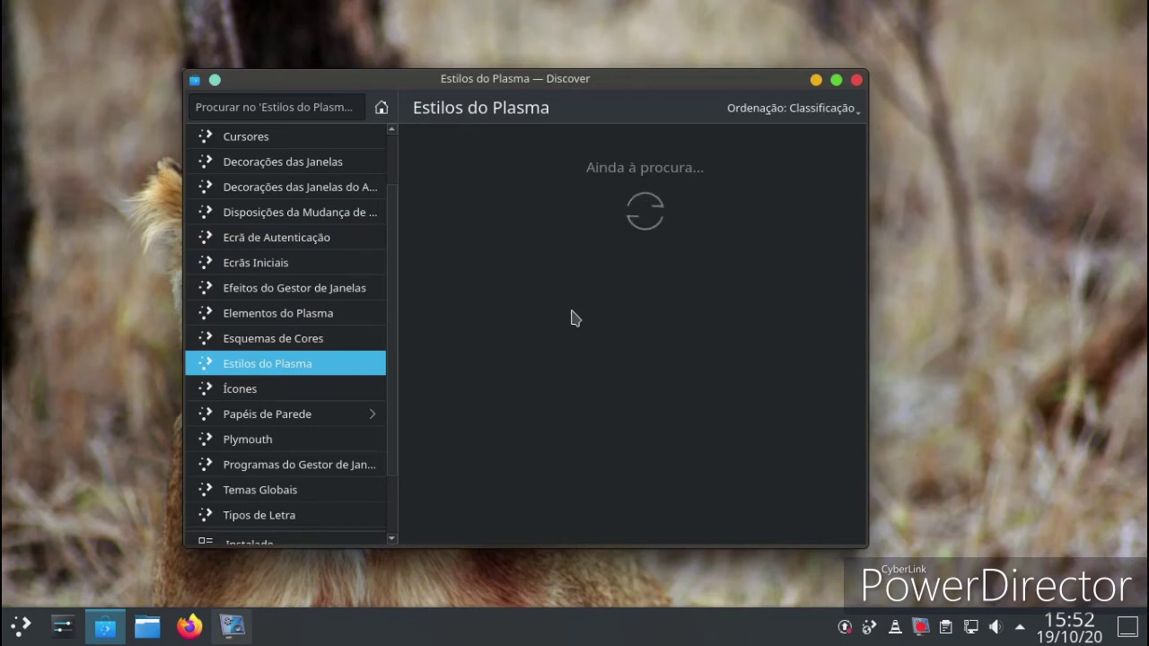
left_click(251, 416)
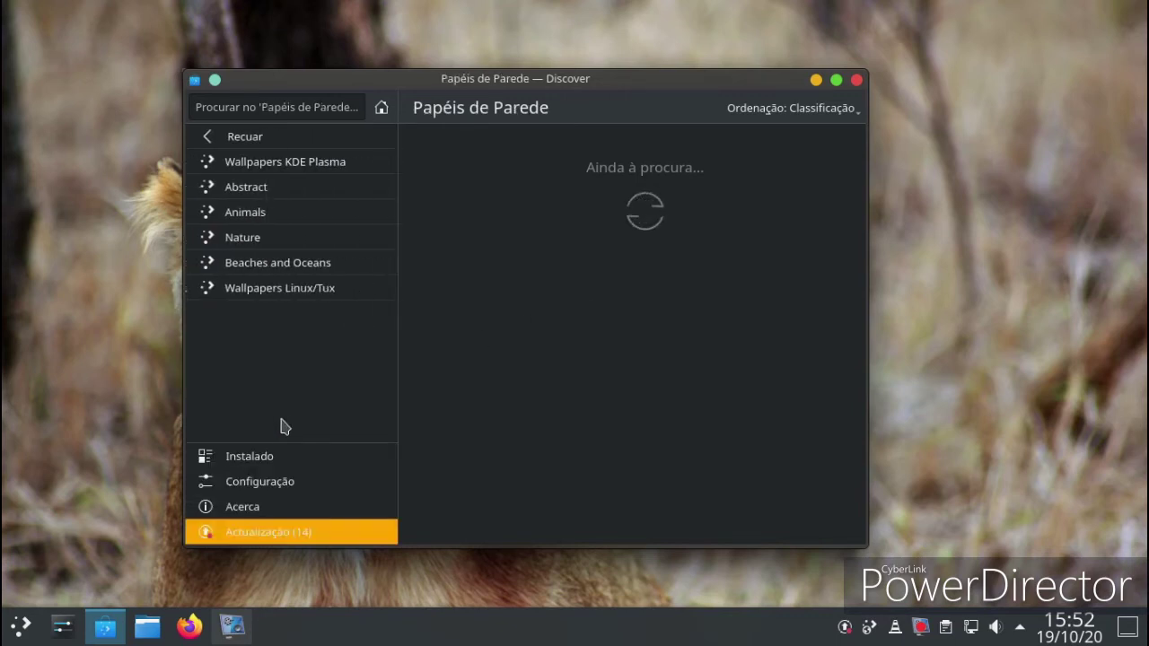
left_click(279, 188)
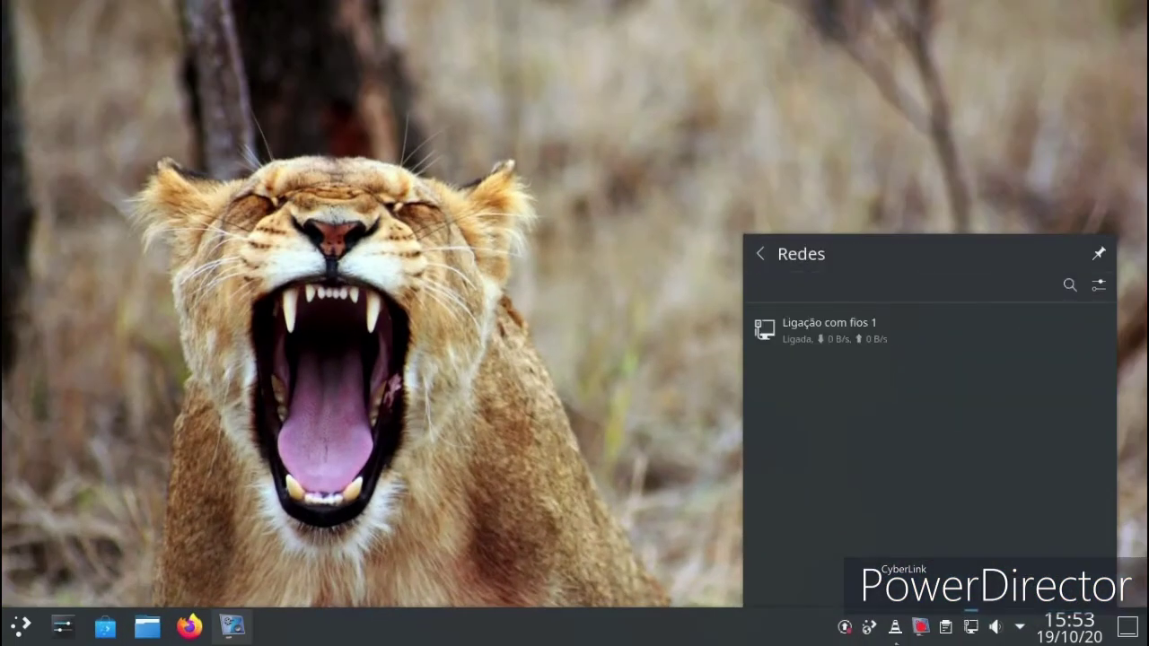
- Bring up VLC from its system tray entry and close both the Firefox Plasma Integration page and VLC
left_click(895, 629)
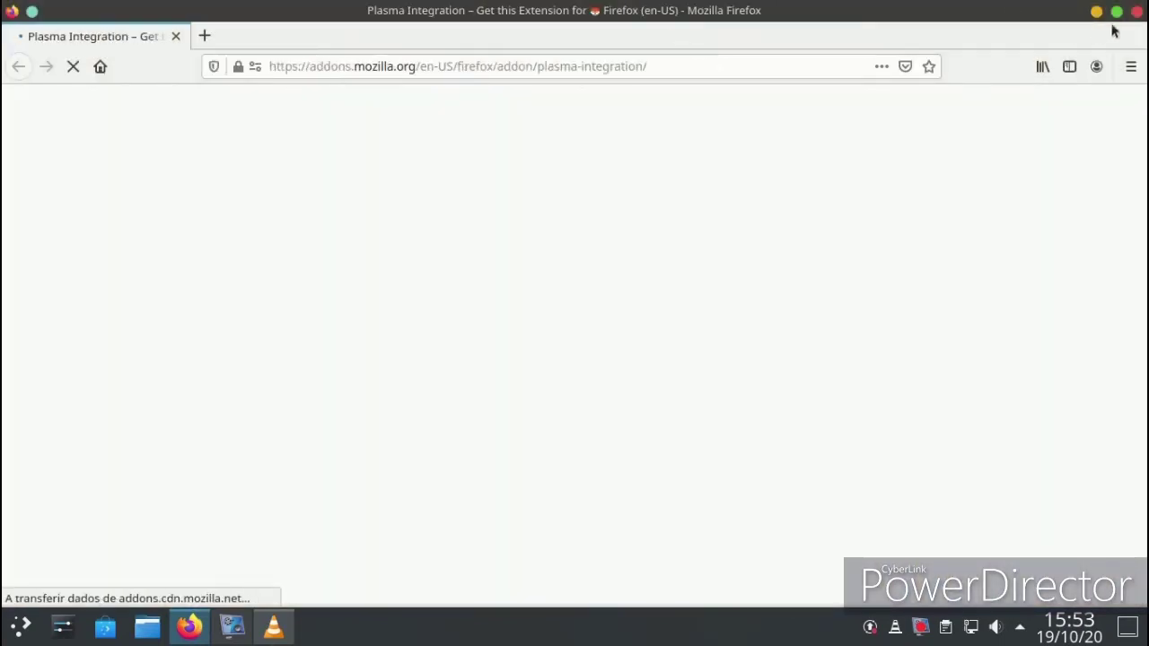
left_click(1136, 11)
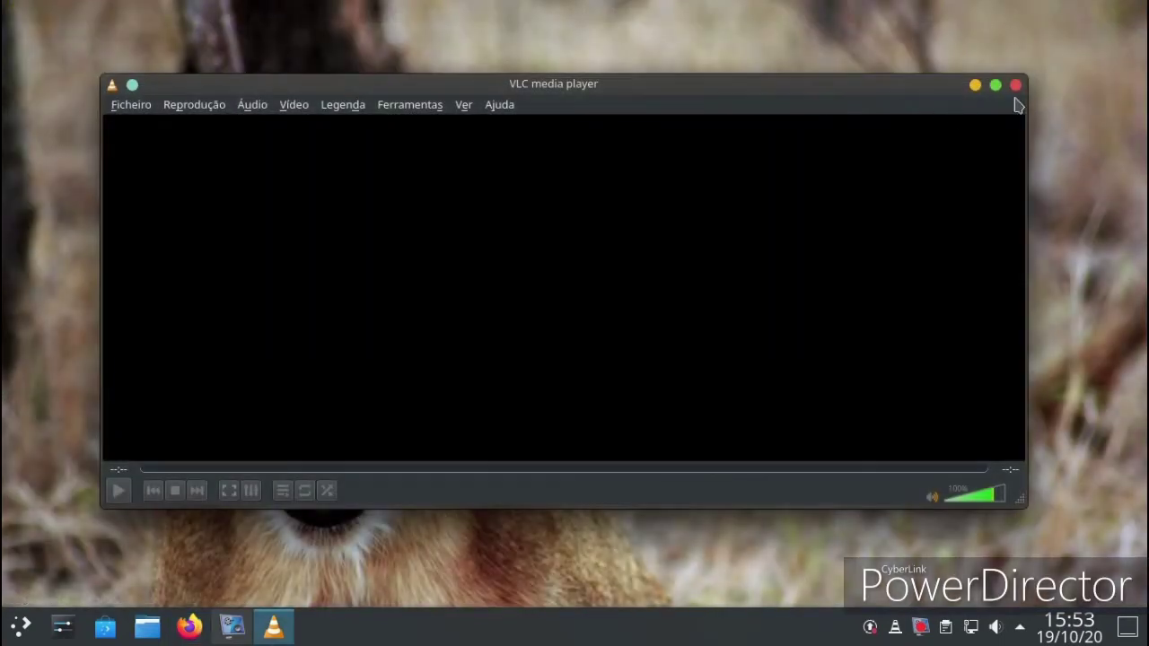
left_click(1016, 85)
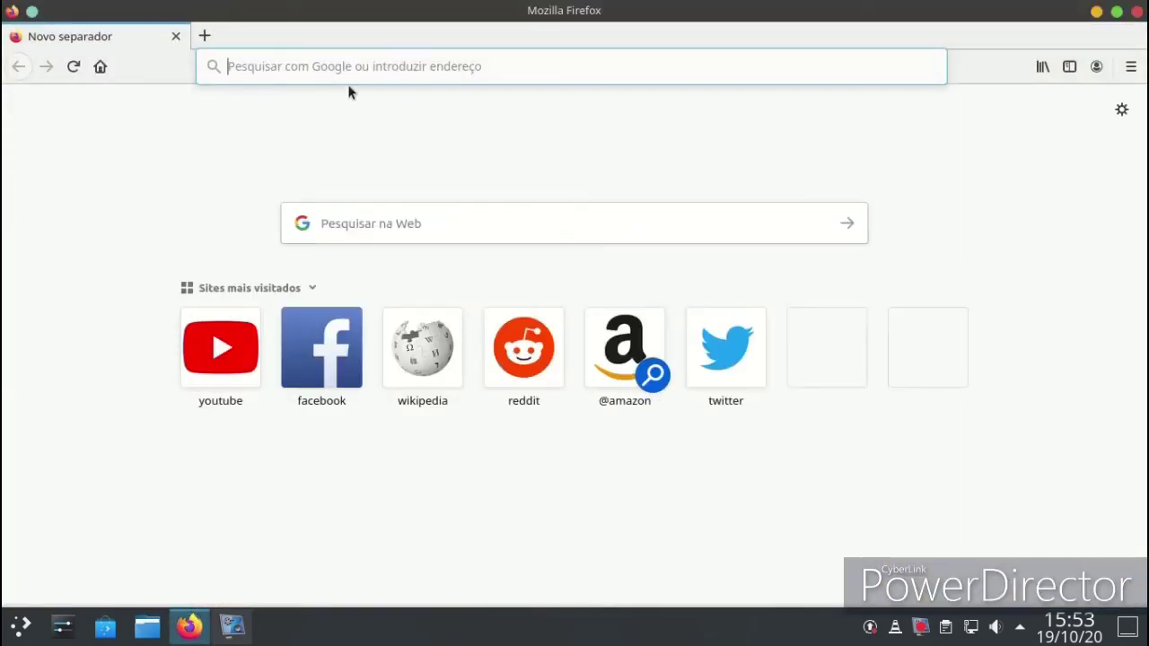
- Search the web for "jogos" in Firefox and open the Poki.pt result
type("jogos")
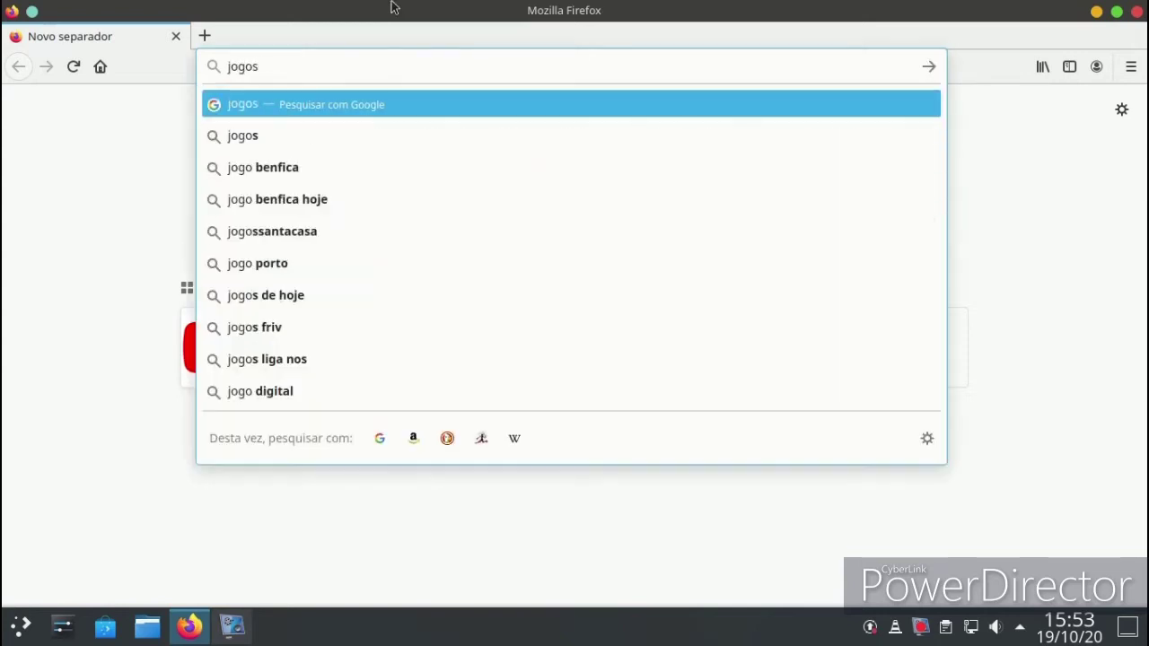
key("Return")
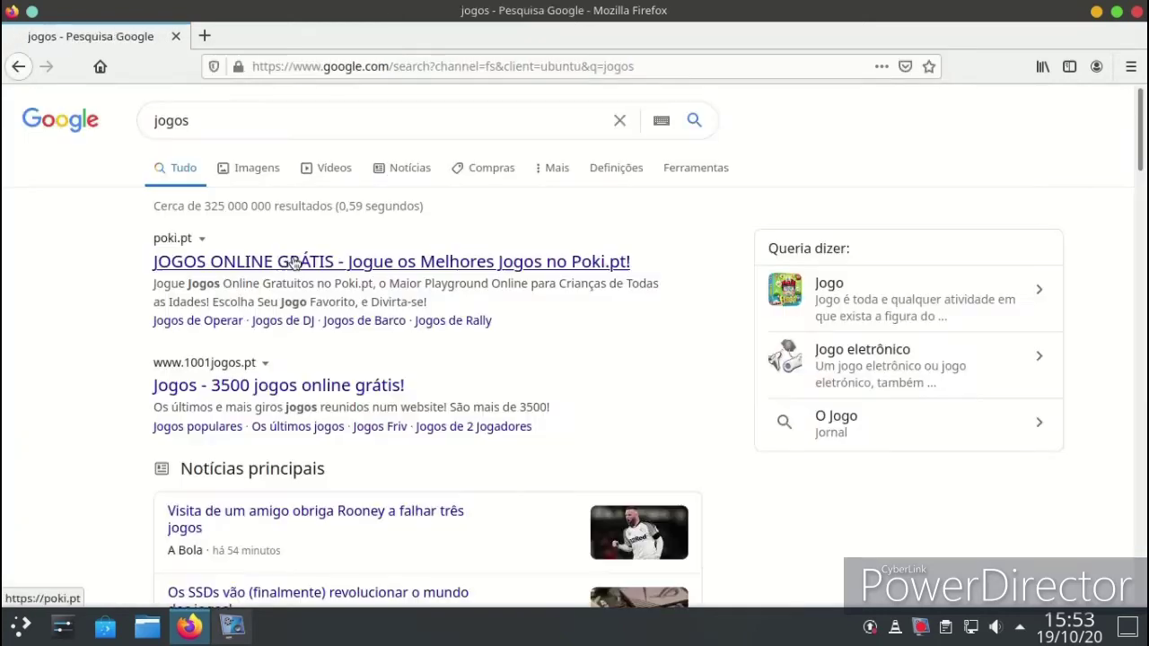
left_click(290, 262)
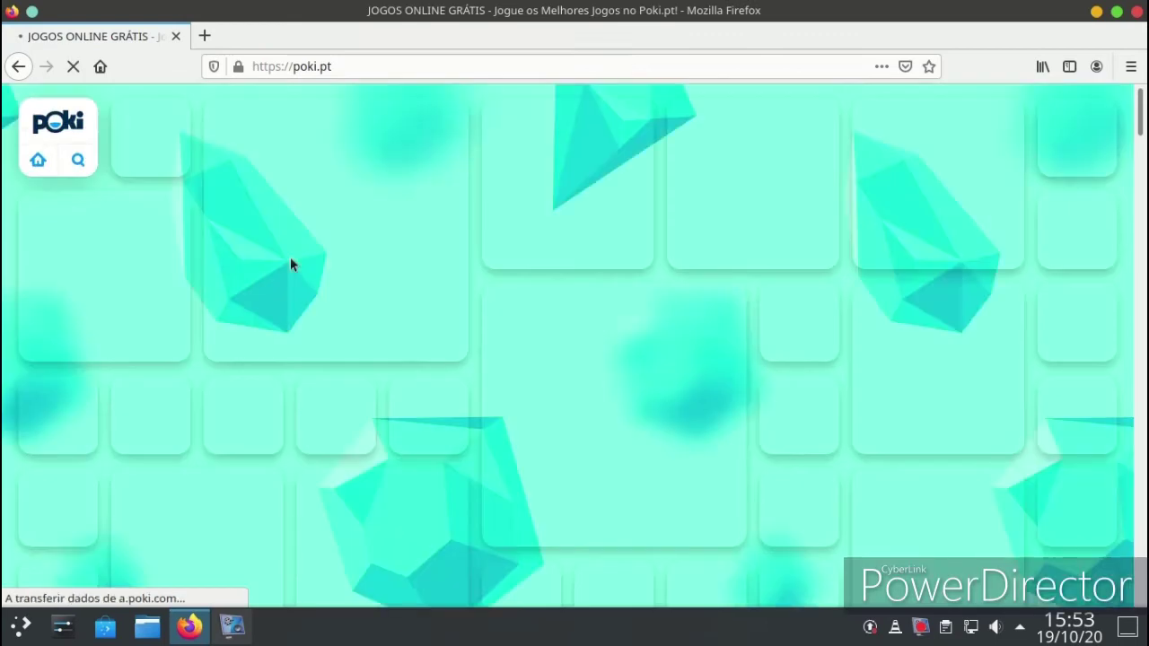
- Look through the games on Poki.pt and choose the original world of Crossy Road
scroll(656, 305, "down", 2)
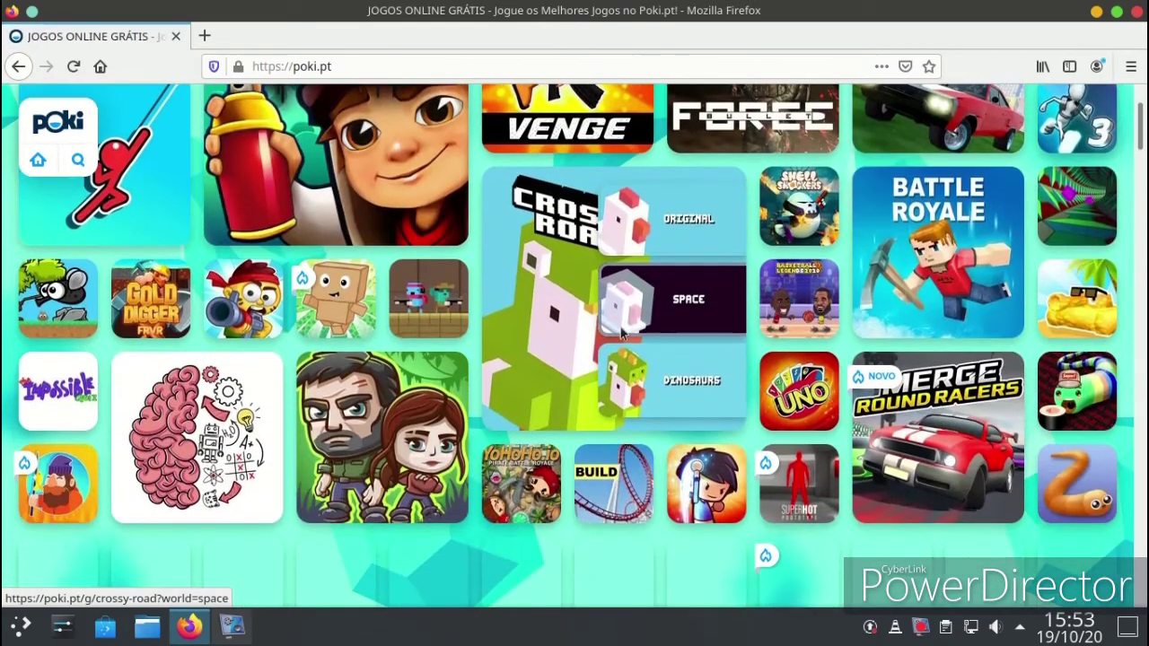
left_click(622, 521)
mouse_move(705, 213)
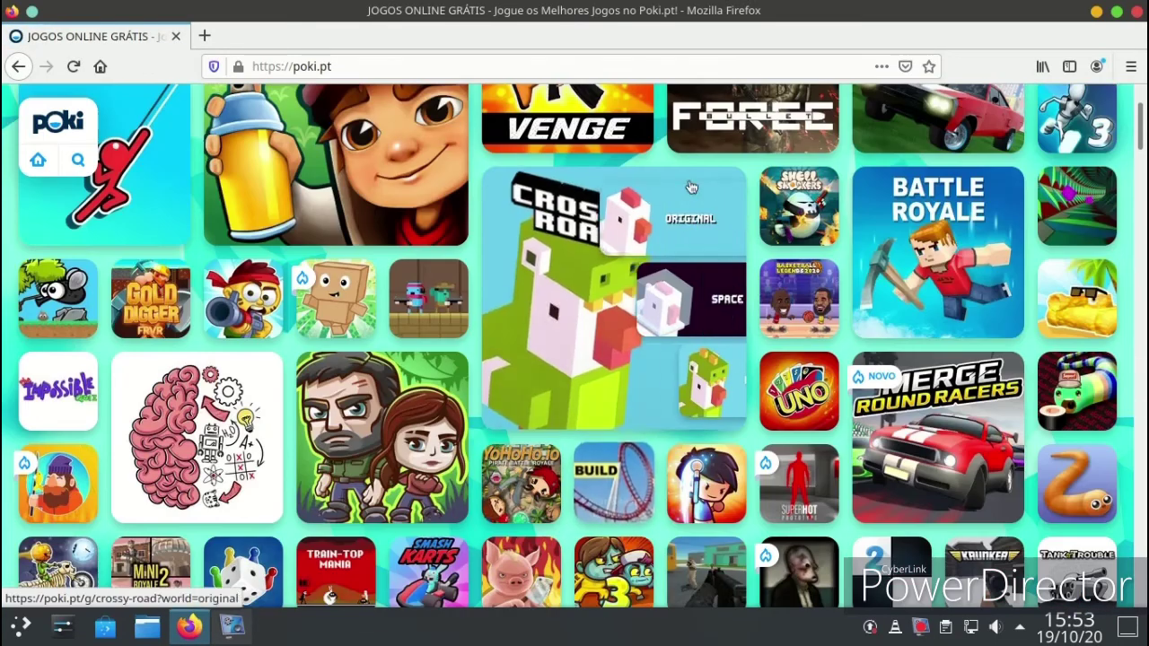
left_click(677, 226)
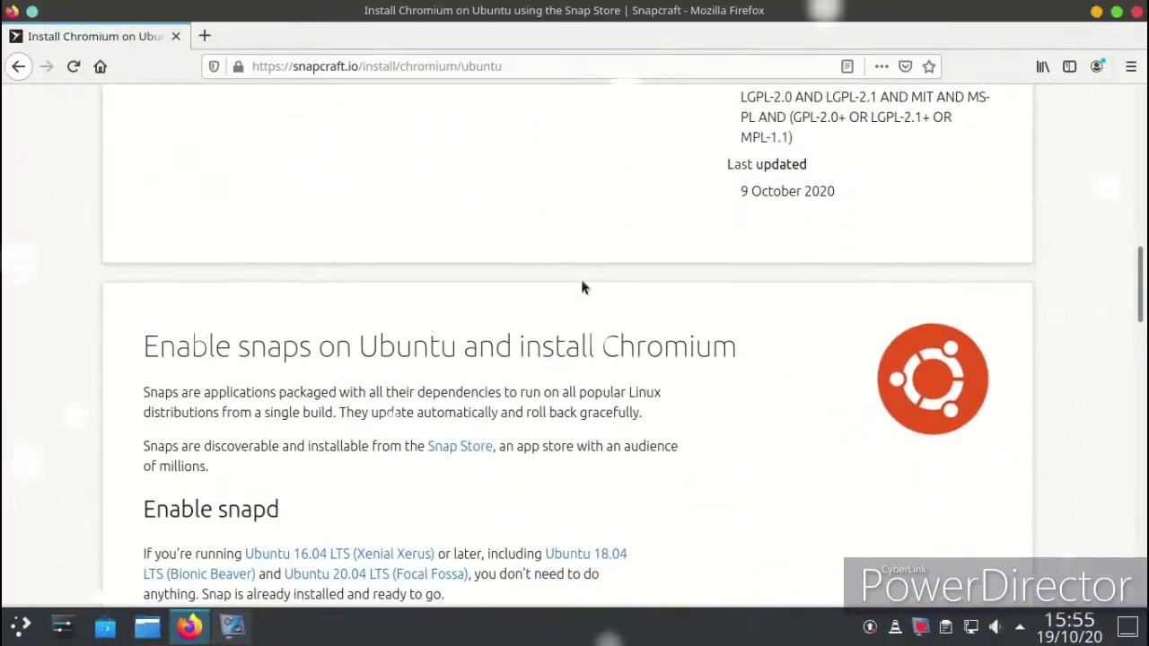
- Copy the sudo apt update and sudo apt install snapd commands from the Enable snapd section of the Snapcraft Chromium page
scroll(579, 279, "down", 7)
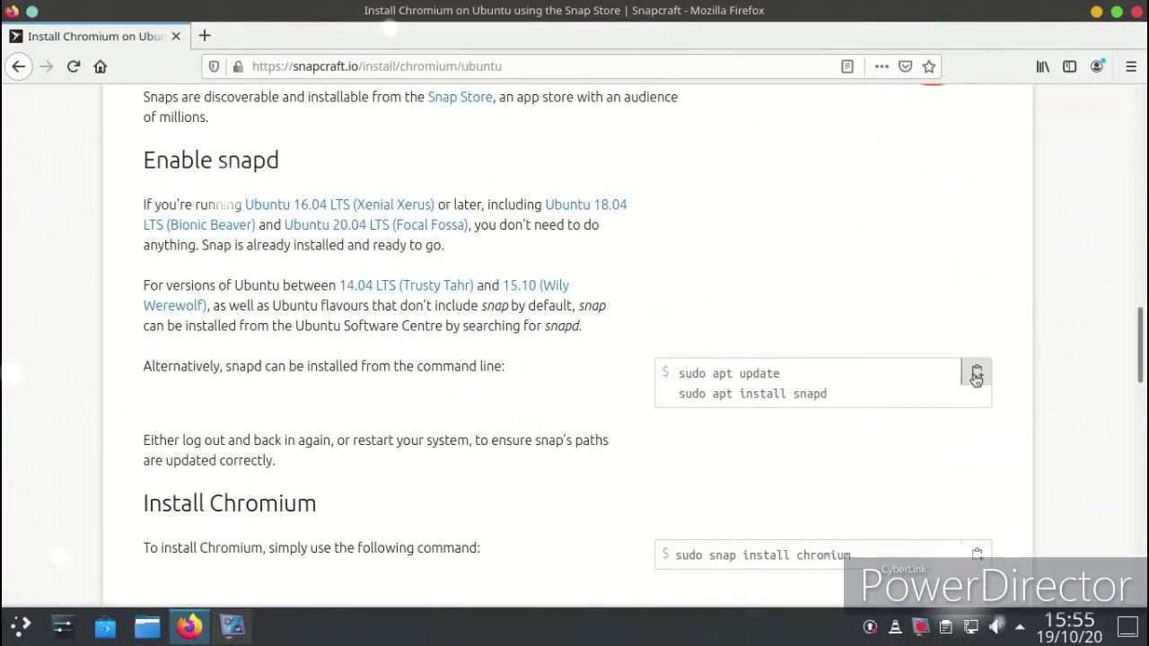
left_click(977, 373)
right_click(756, 384)
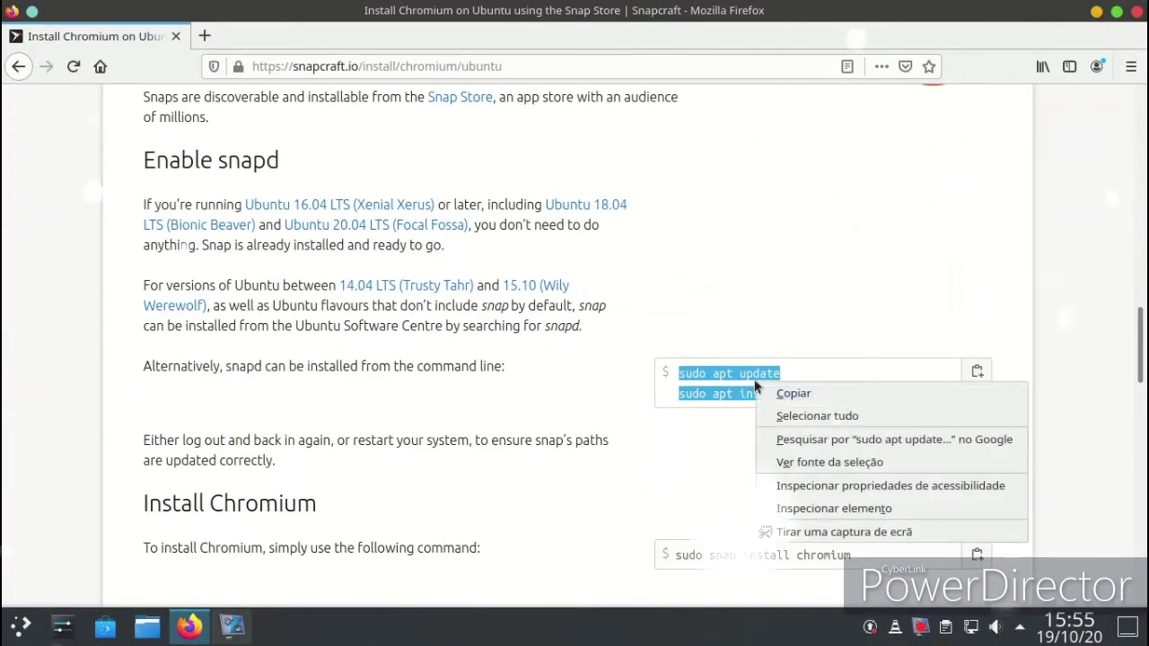
left_click(764, 395)
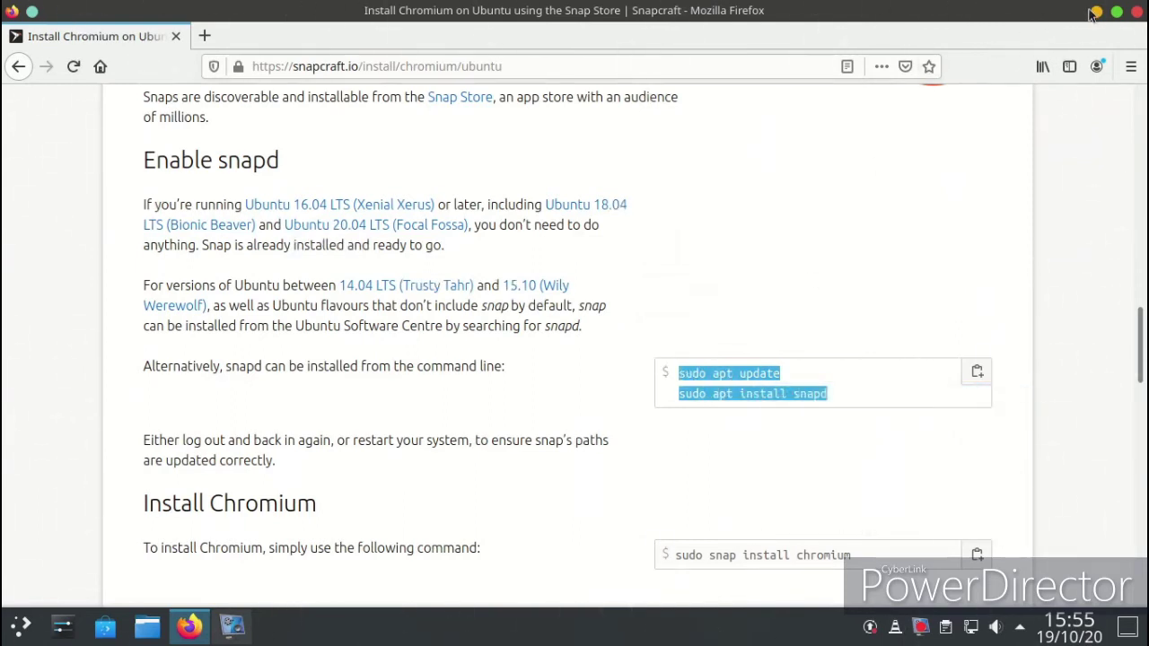
- Open an empty new tab in Firefox and minimise the browser window
left_click(1095, 11)
left_click(185, 628)
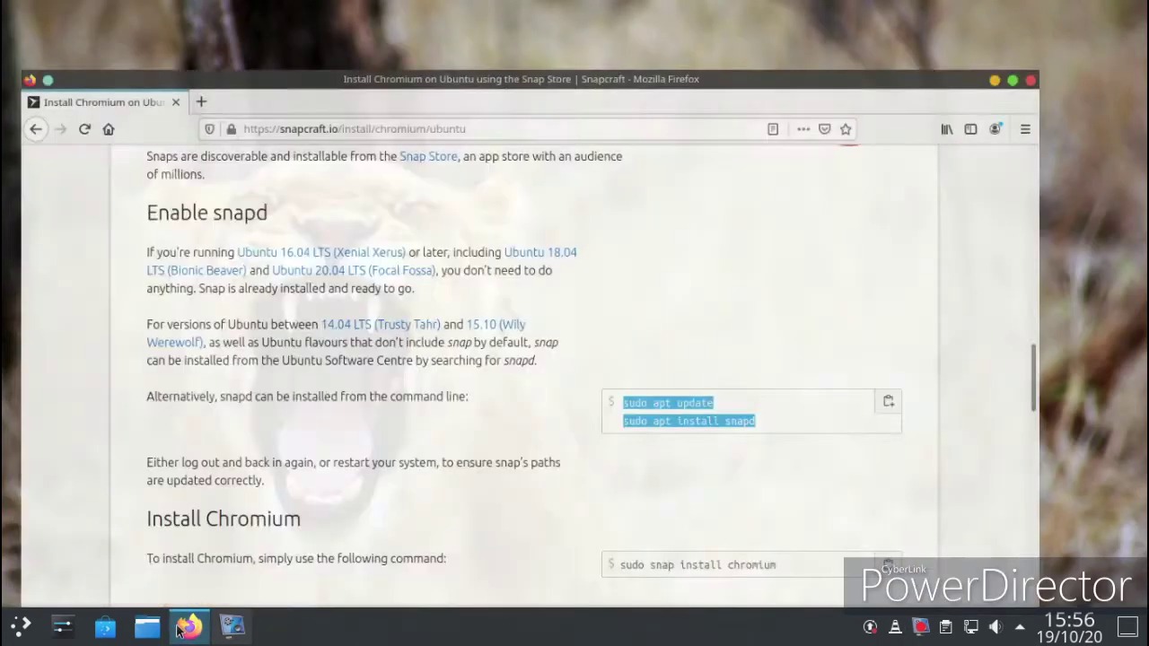
left_click(206, 36)
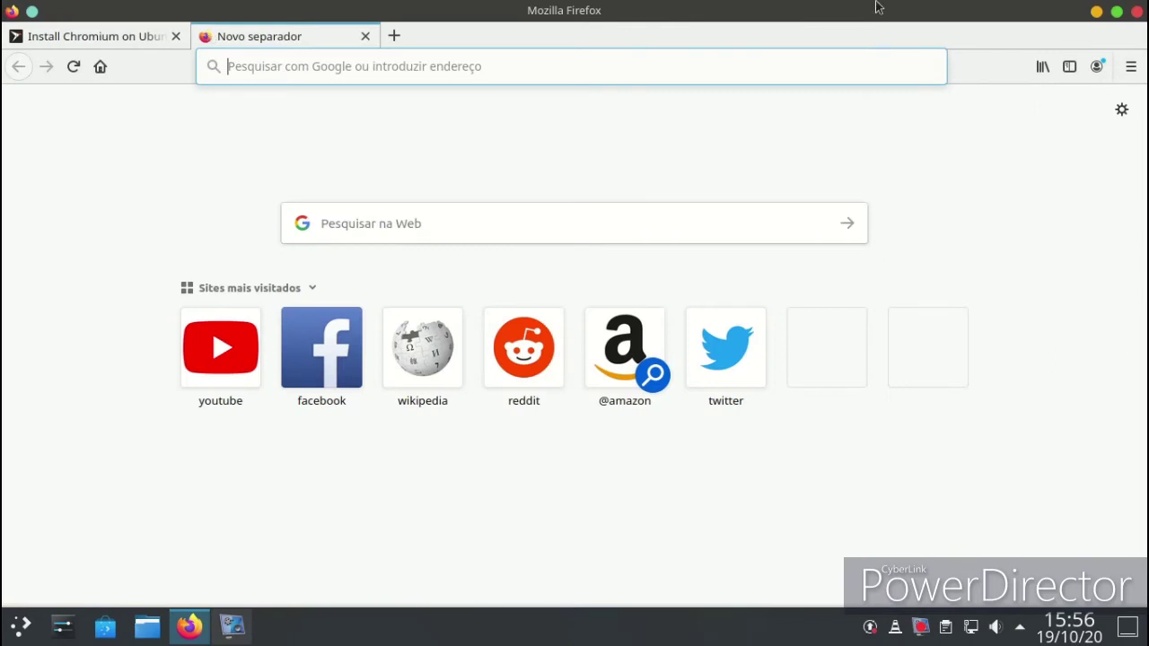
left_click(1096, 11)
- Run sudo apt update by pasting the copied commands into a new Konsole terminal, and close the terminal
left_click(20, 626)
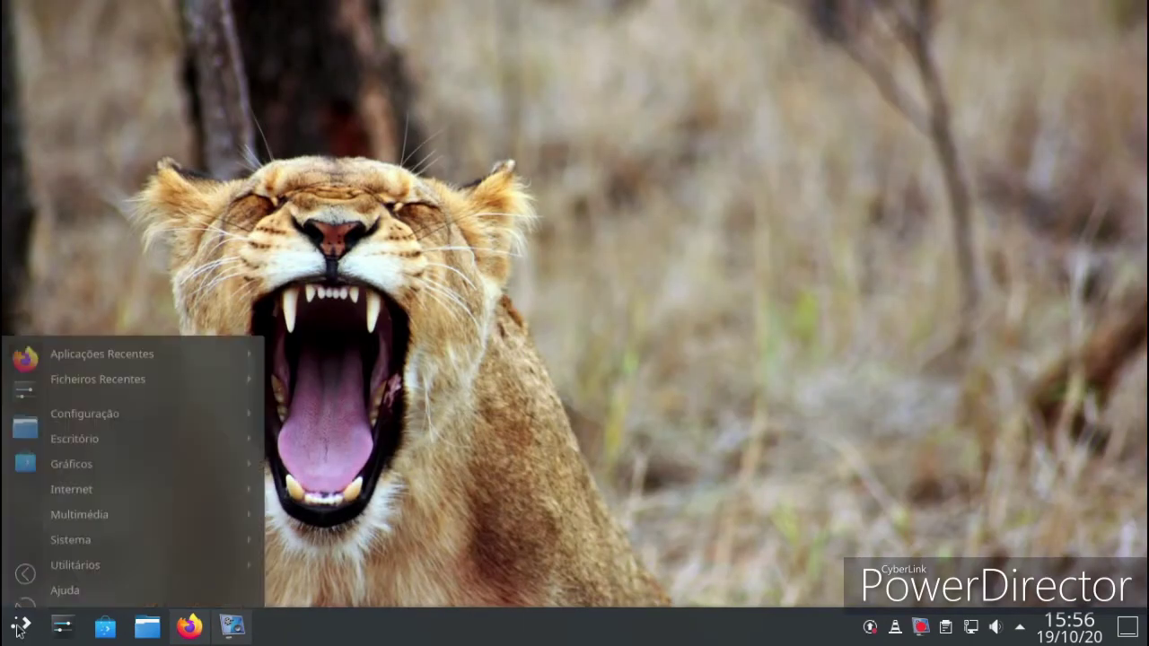
mouse_move(61, 489)
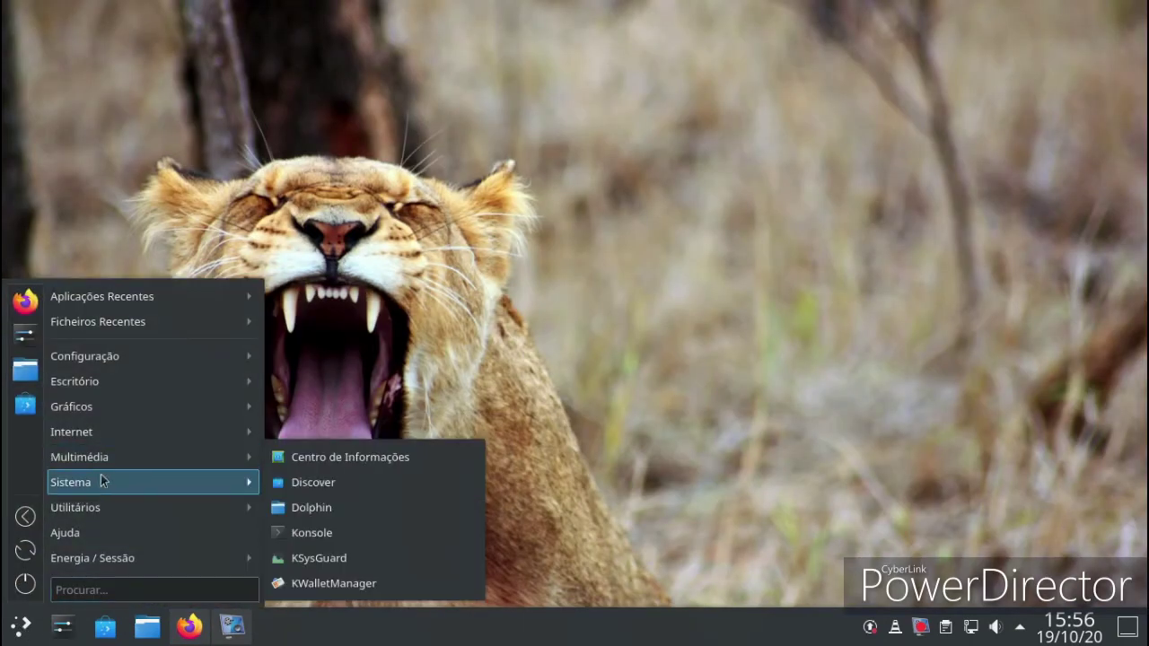
left_click(347, 533)
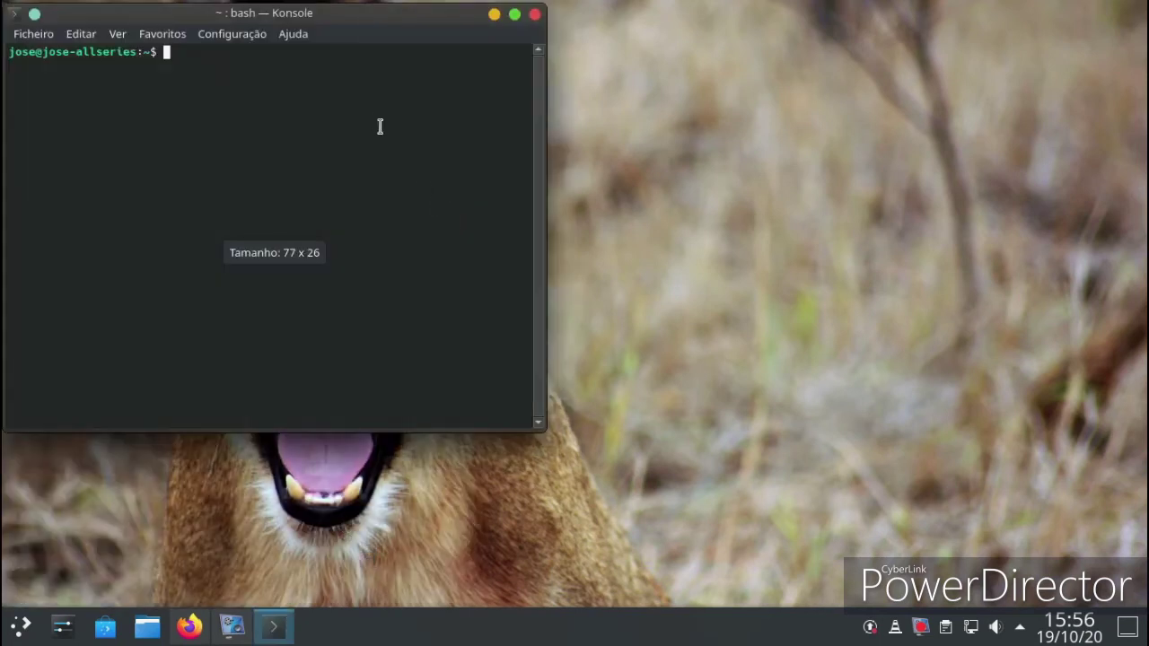
right_click(378, 125)
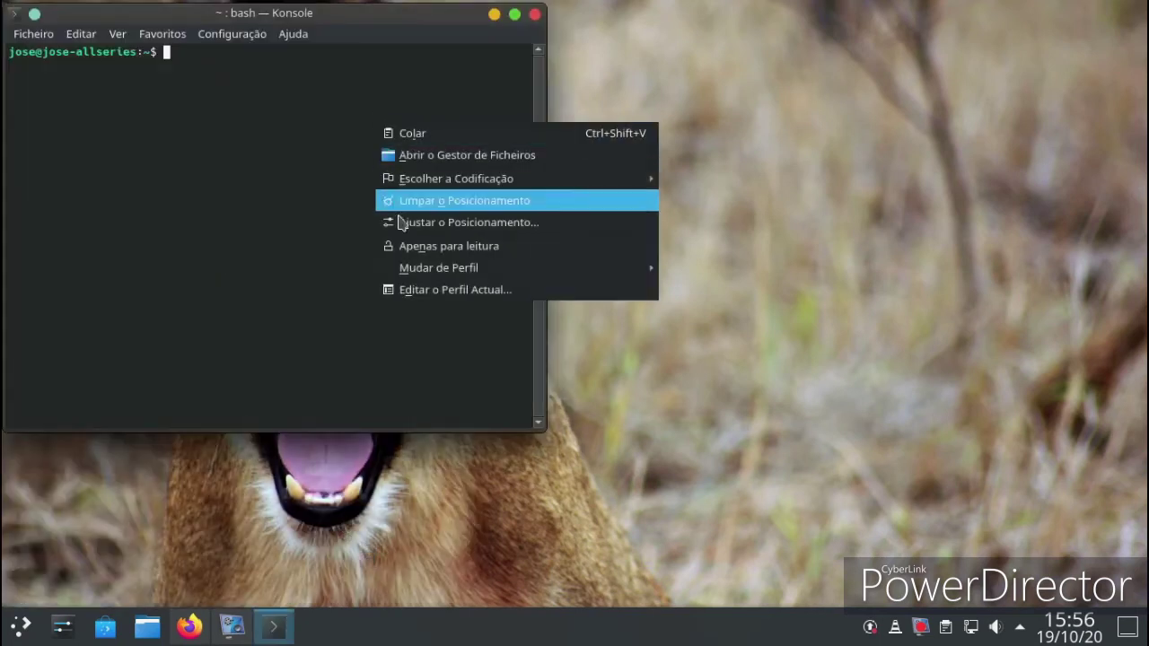
left_click(411, 135)
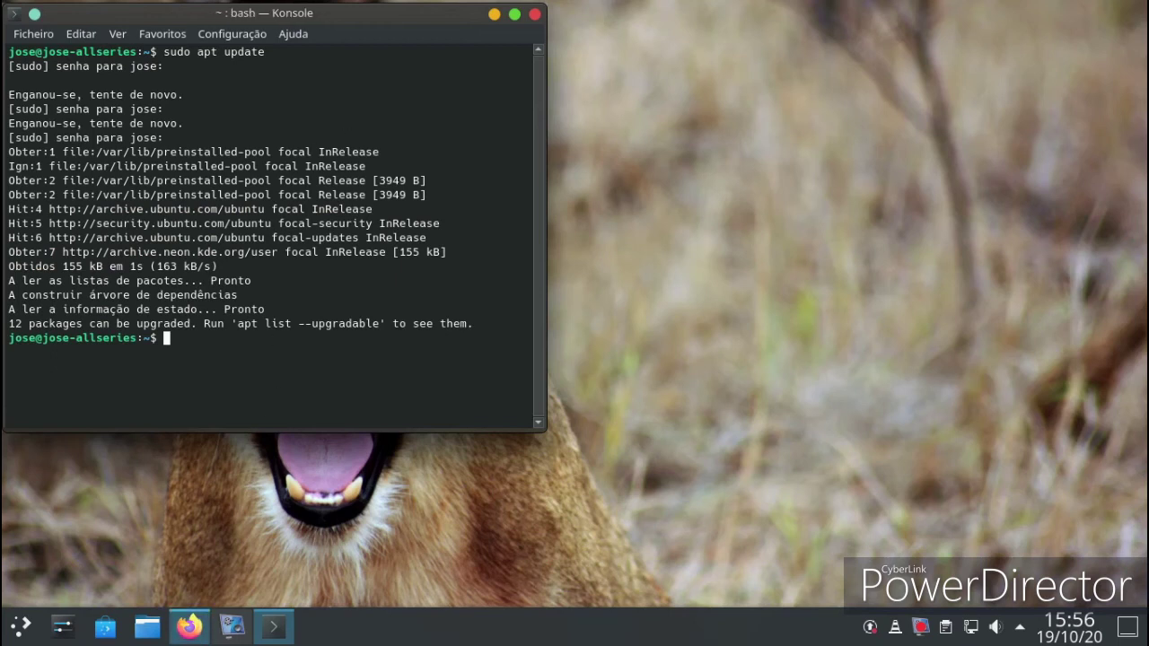
mouse_move(232, 627)
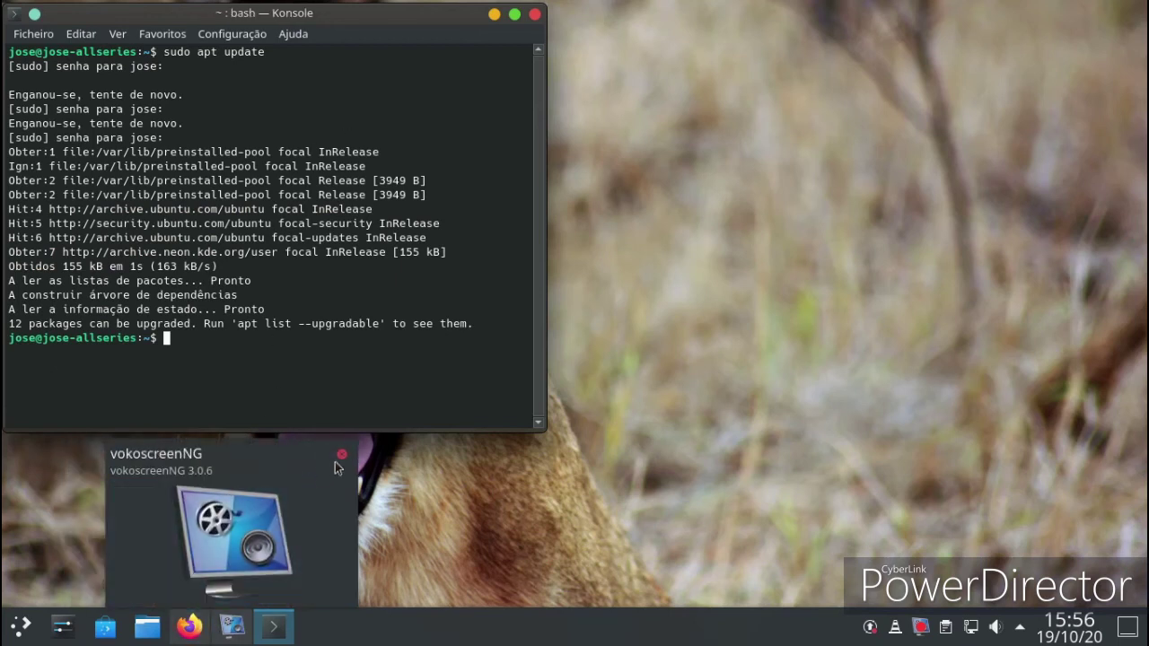
left_click(534, 15)
- Return to the Snapcraft page, copy only the sudo apt install snapd command, and close Firefox with both tabs
left_click(27, 614)
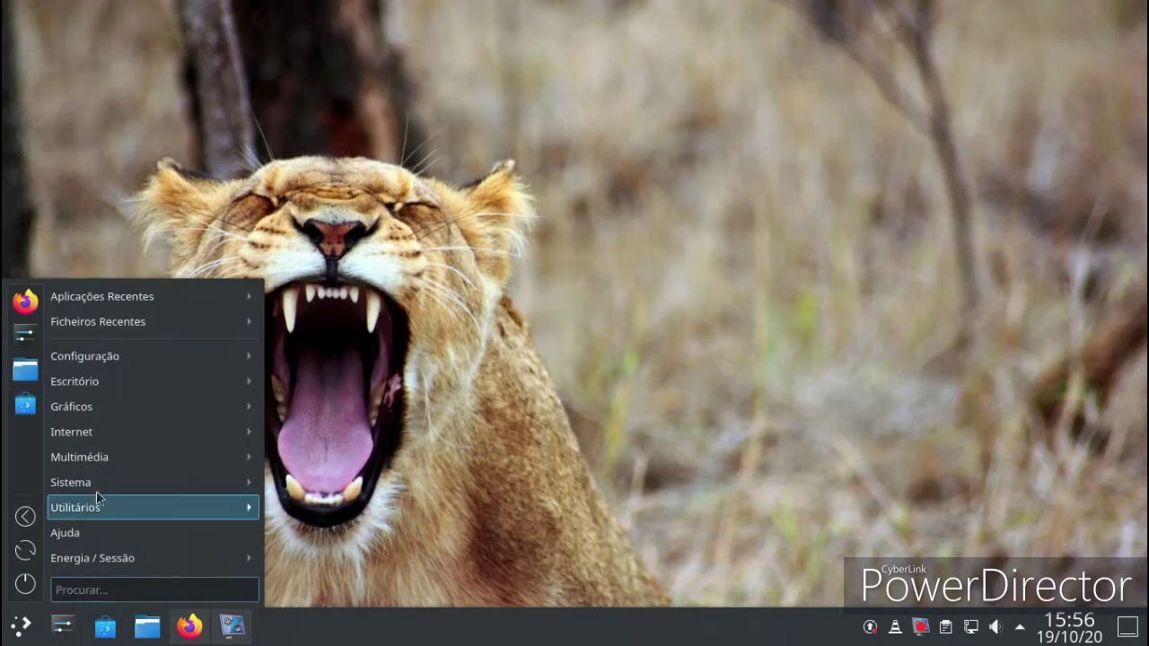
mouse_move(112, 434)
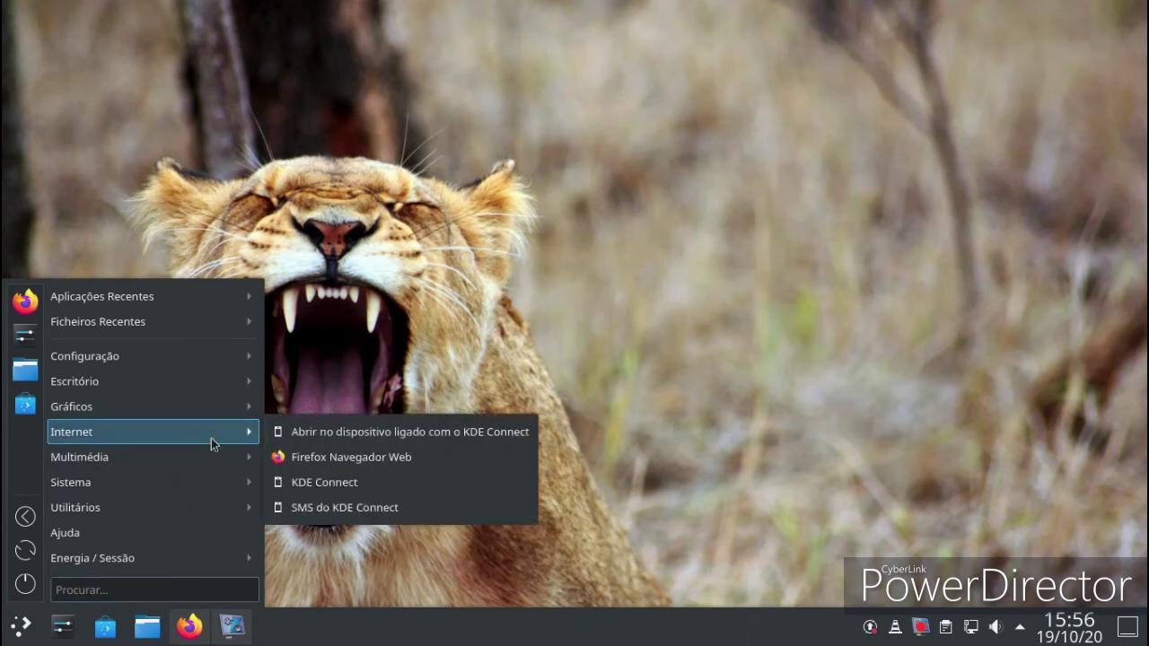
left_click(203, 624)
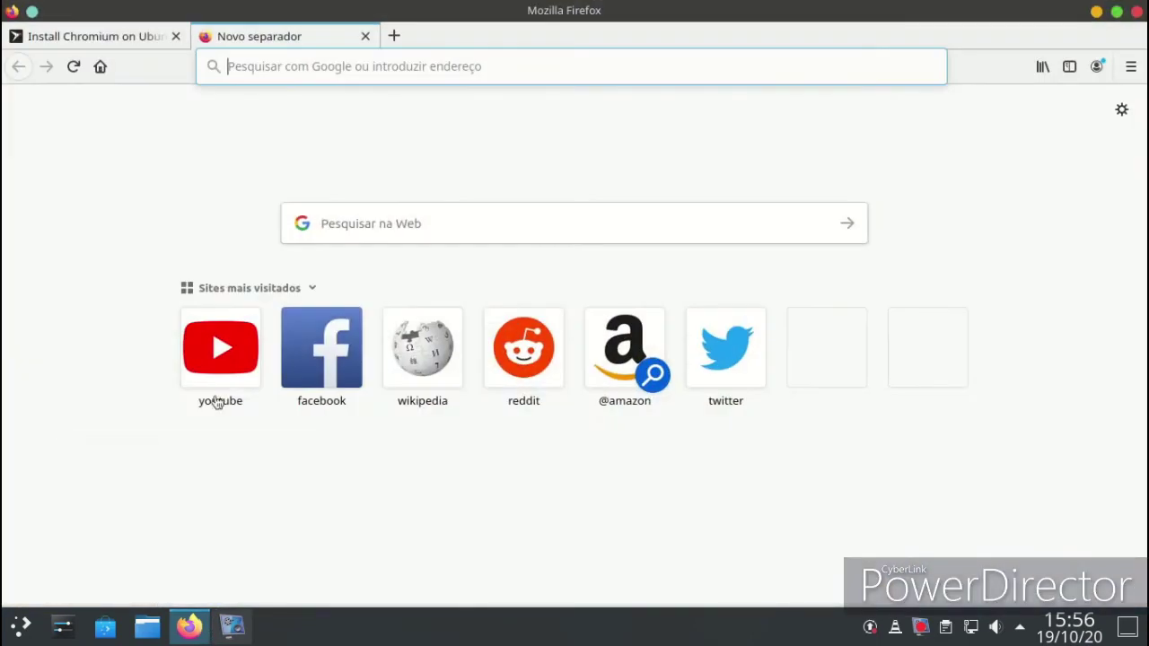
left_click(96, 36)
left_click(691, 453)
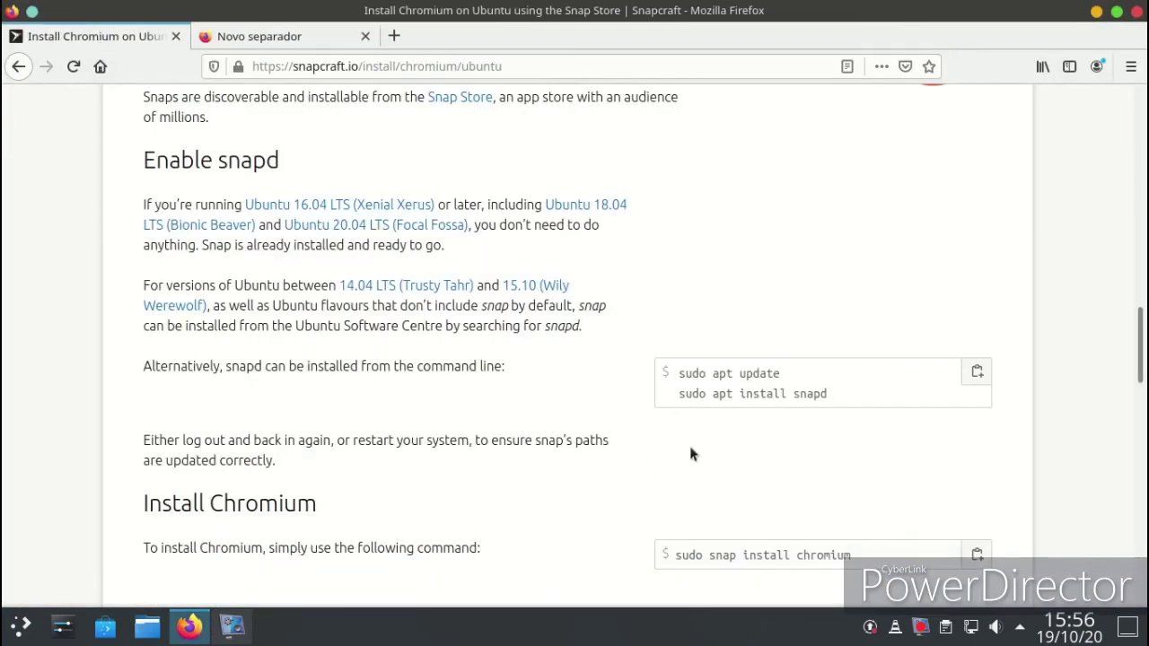
right_click(679, 385)
left_click(701, 395)
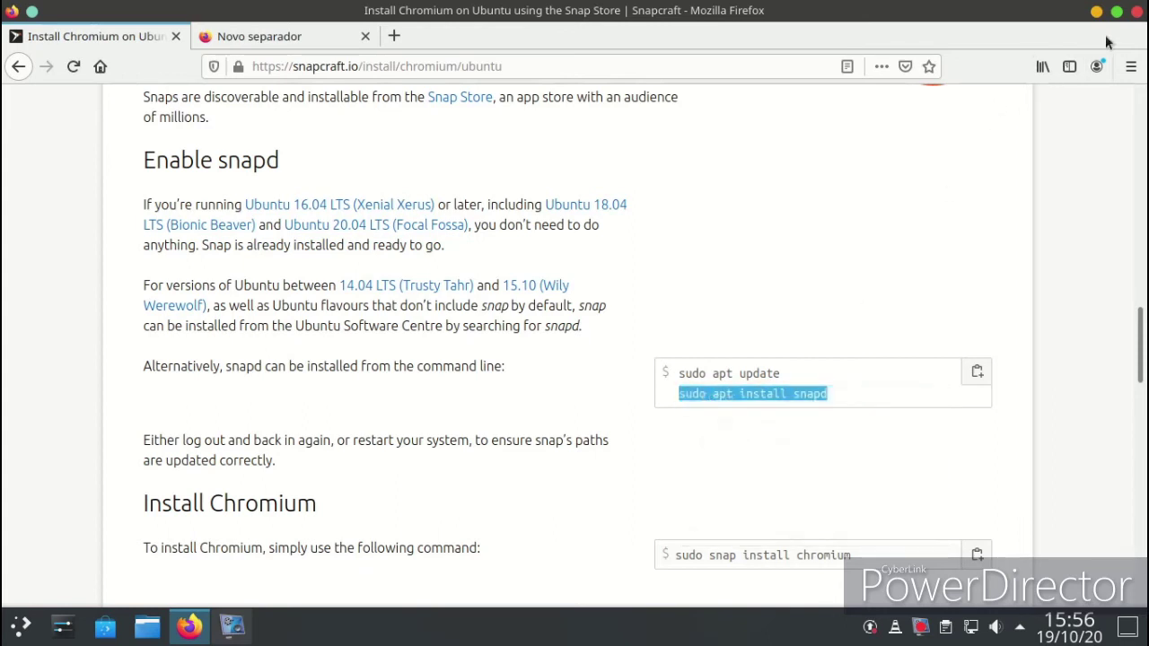
left_click(1137, 13)
left_click(675, 360)
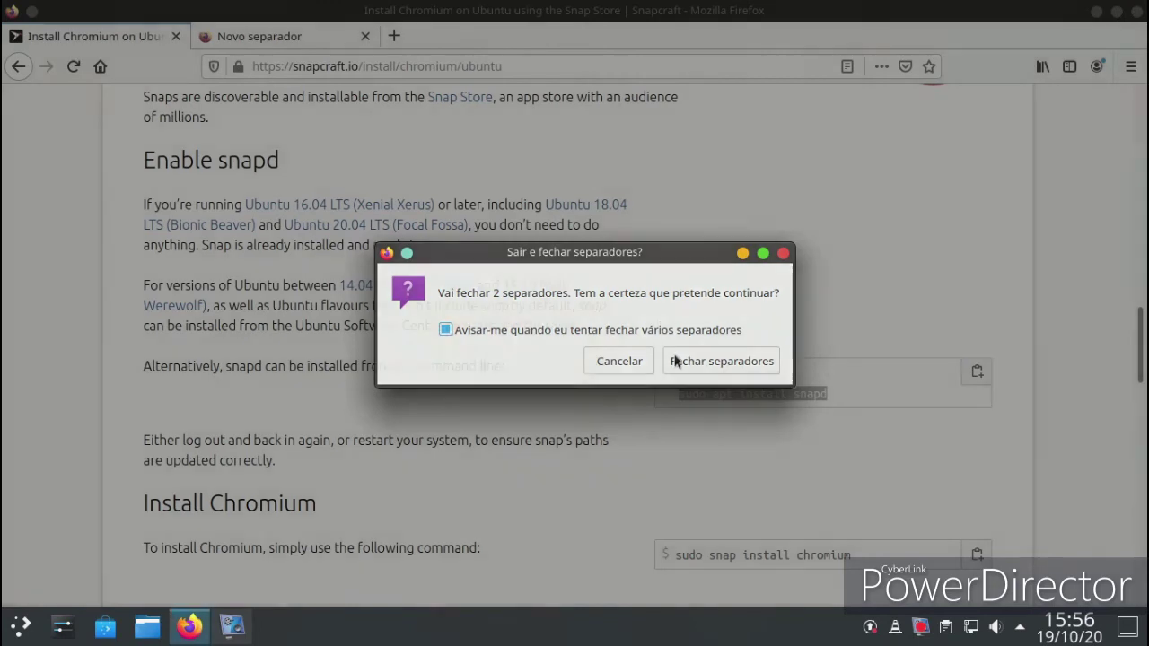
- Open a new Konsole terminal from the Sistema category and move its window towards the middle of the desktop
left_click(17, 628)
mouse_move(99, 421)
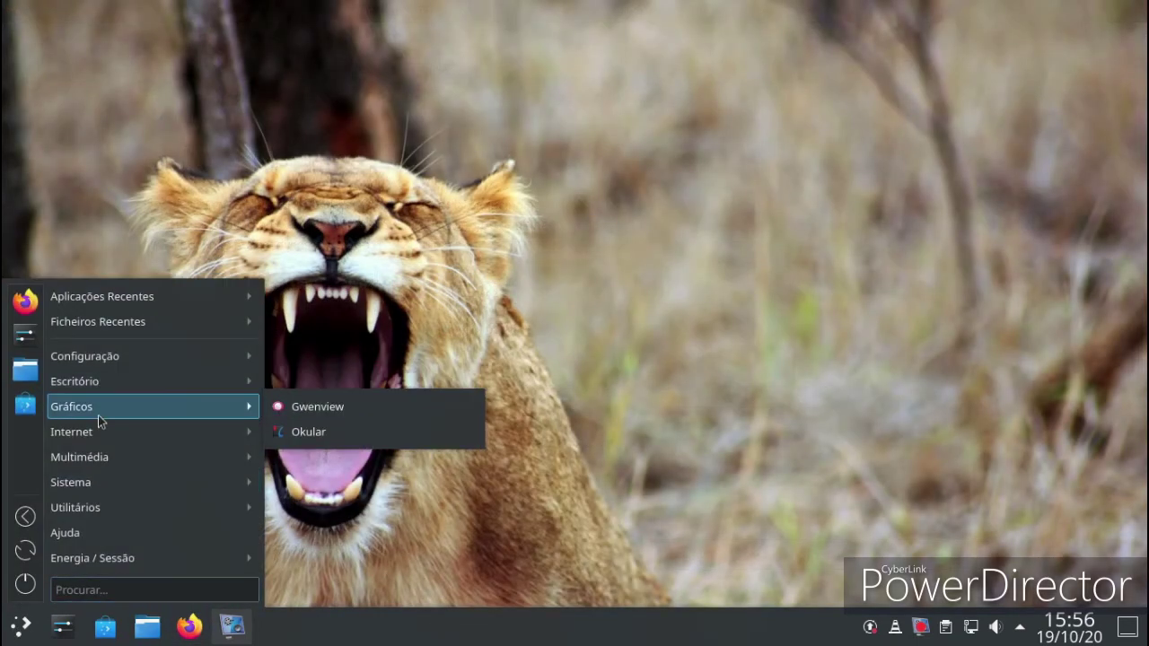
mouse_move(103, 462)
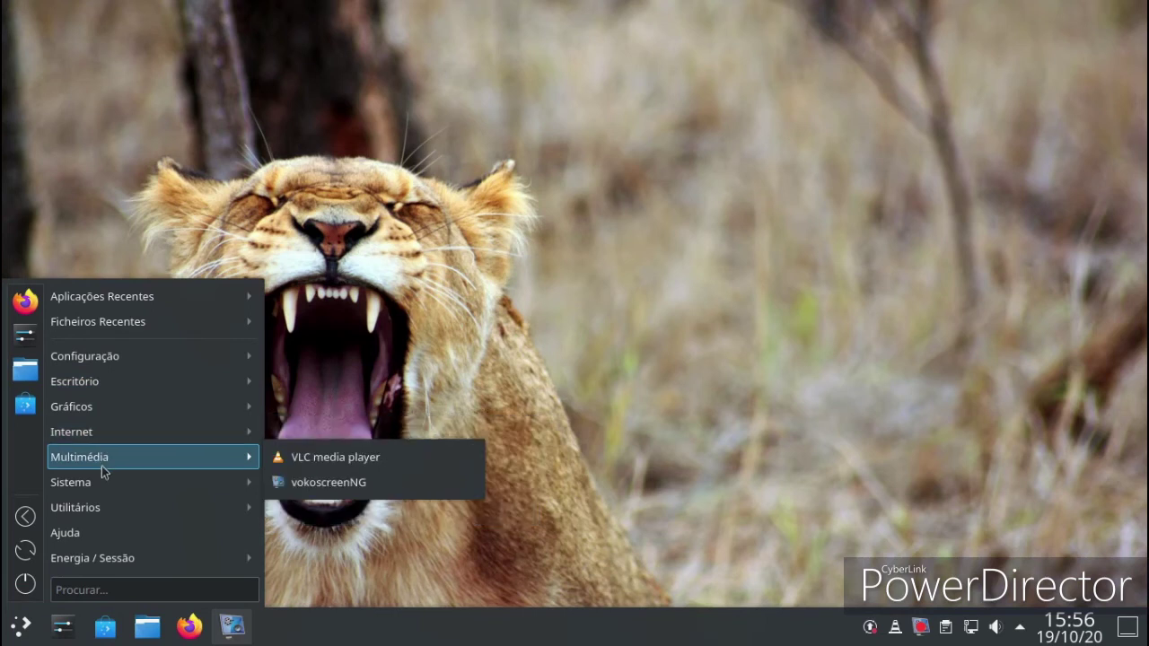
mouse_move(106, 482)
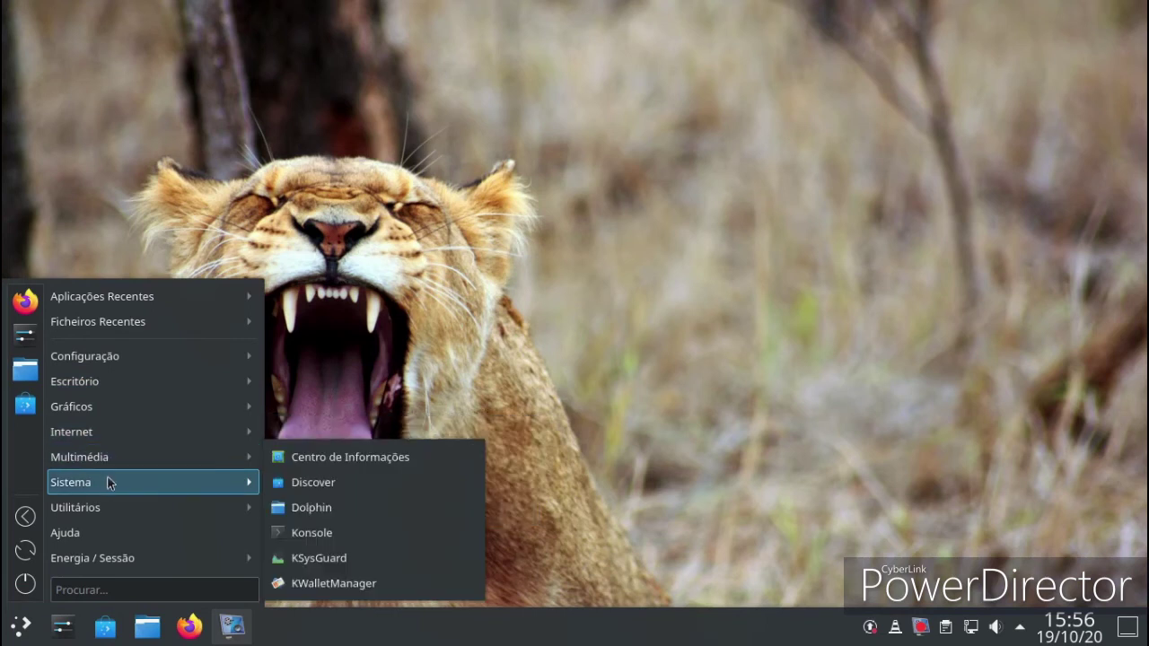
left_click(408, 539)
left_click_drag(326, 25, 537, 80)
- Run the copied sudo apt install snapd command in Konsole, enter the account password, and close the terminal
right_click(508, 218)
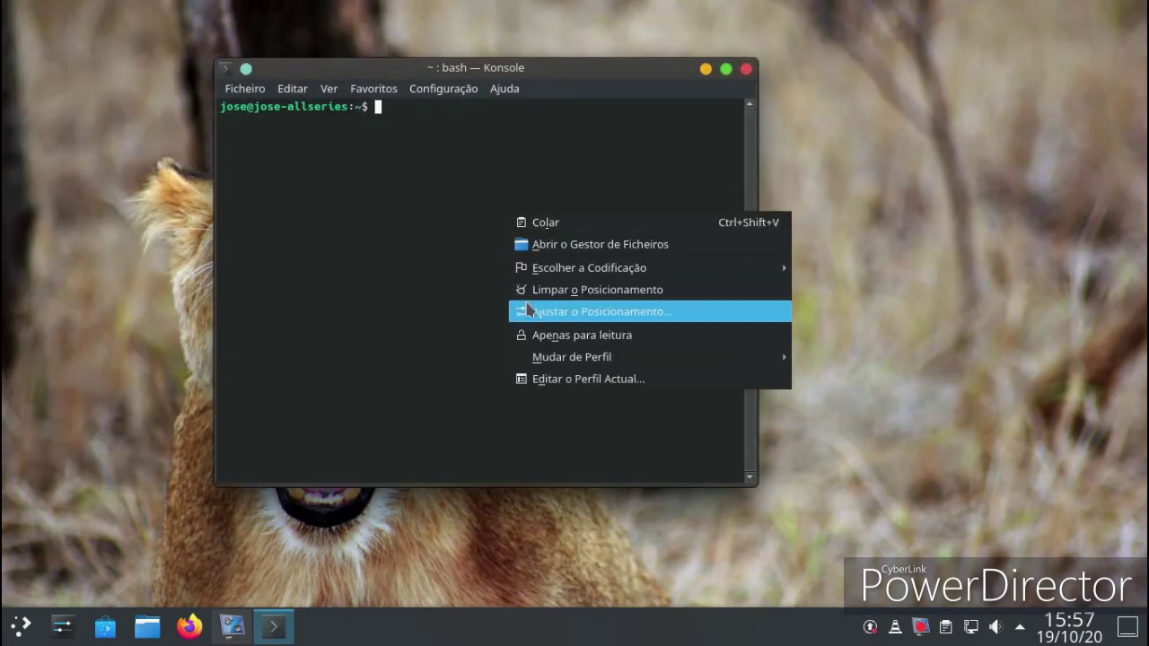
left_click(520, 226)
key("Return")
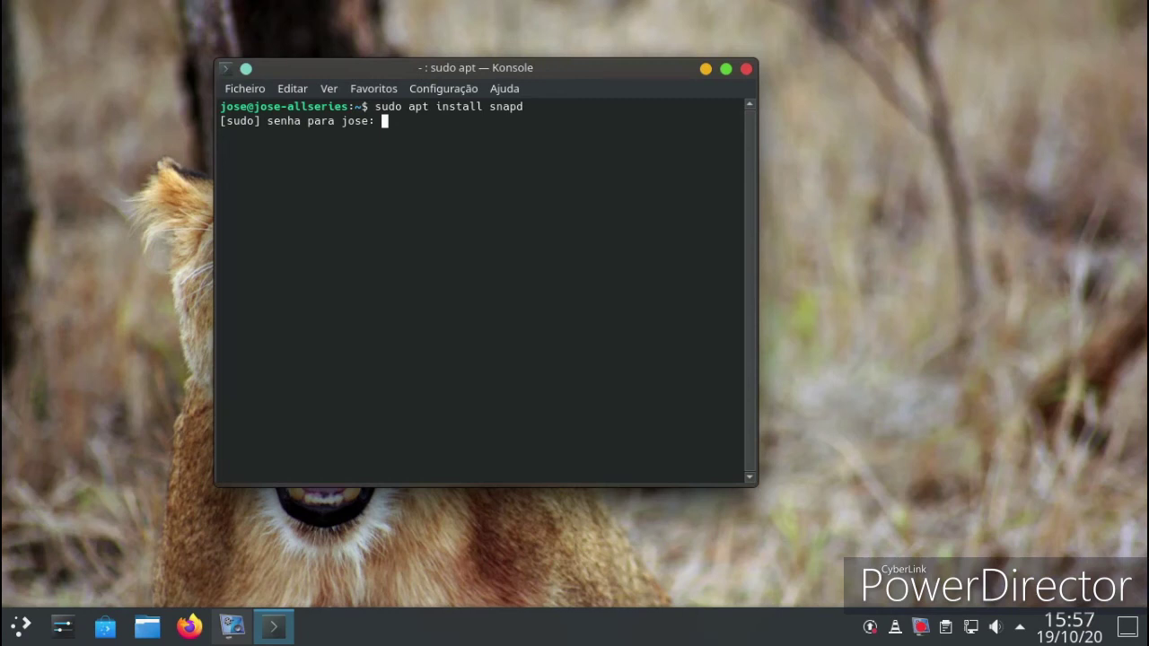
key("Return")
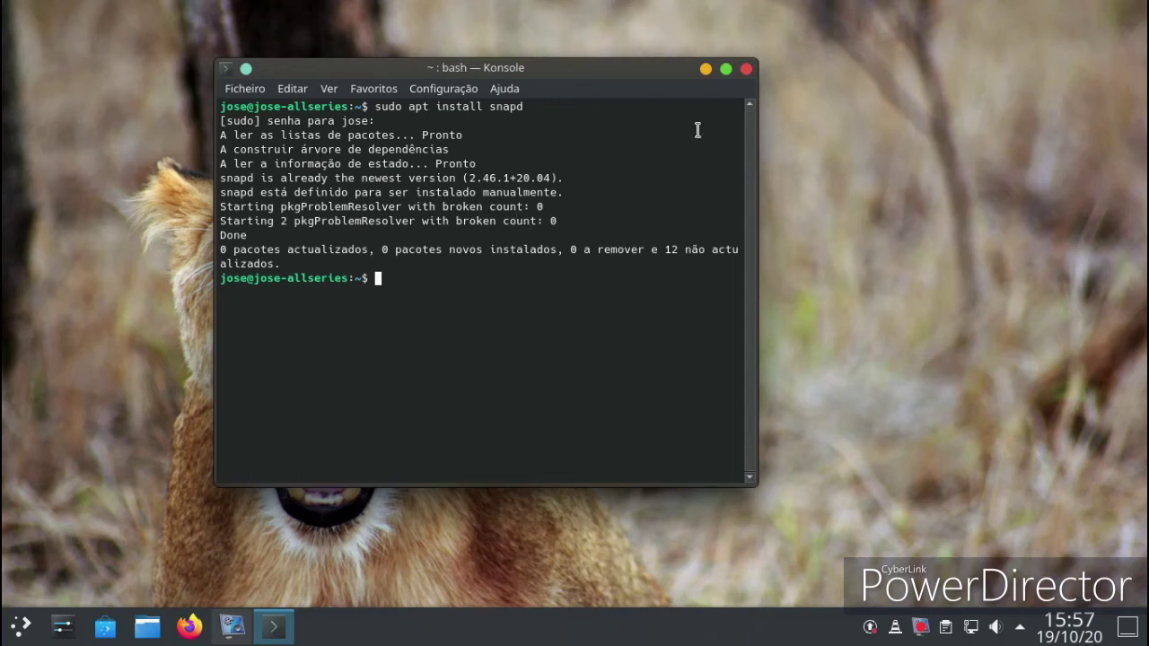
left_click(745, 70)
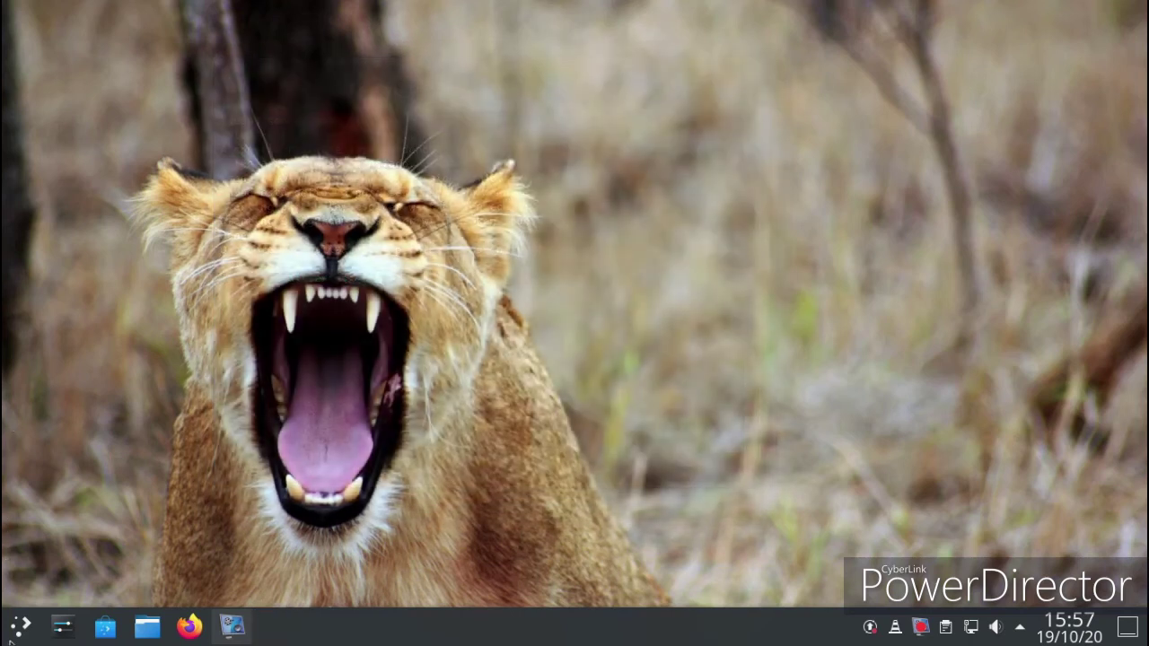
- Browse the application launcher's Internet, Configuração, Sistema and Utilitários categories, and close the launcher
left_click(11, 642)
mouse_move(151, 432)
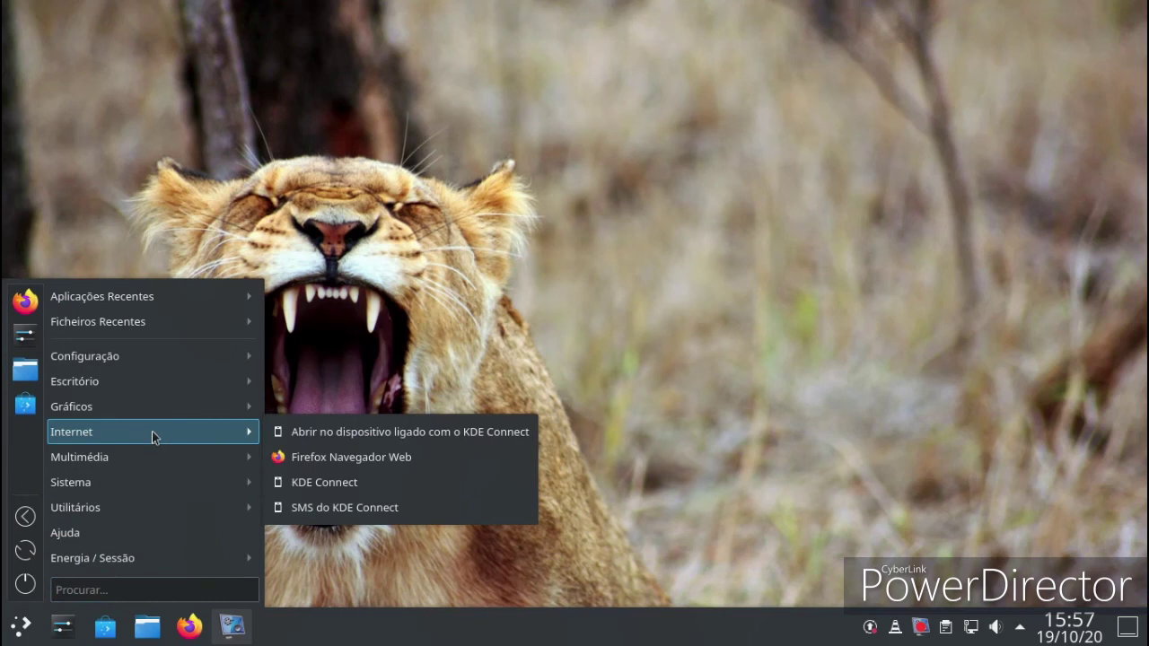
mouse_move(173, 361)
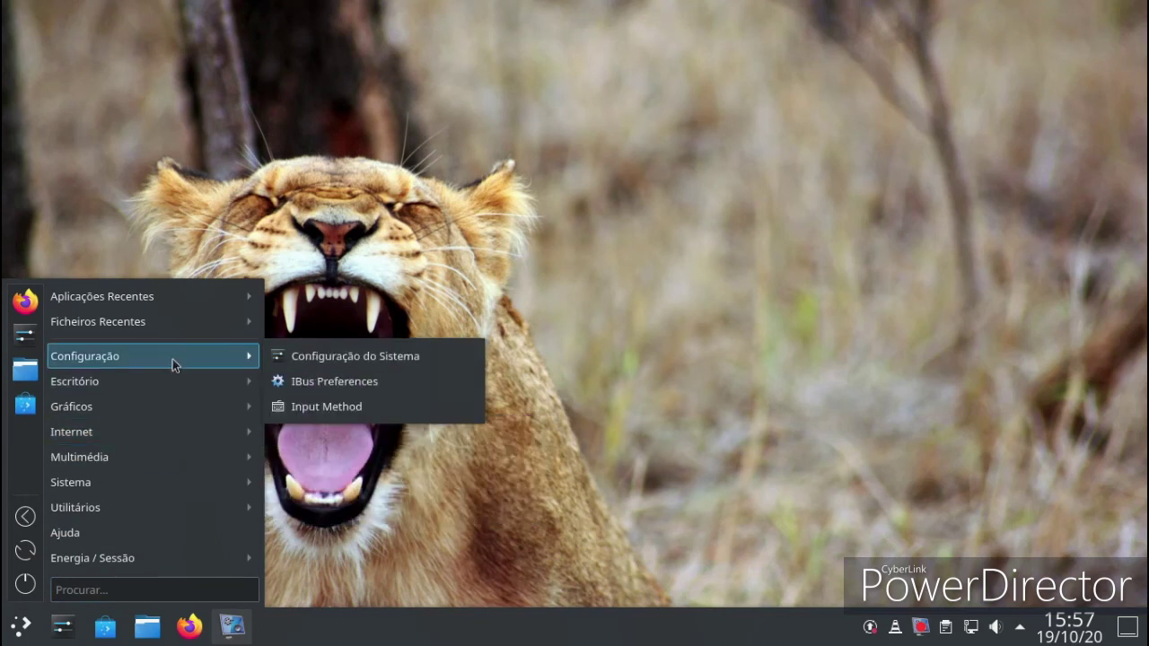
mouse_move(164, 492)
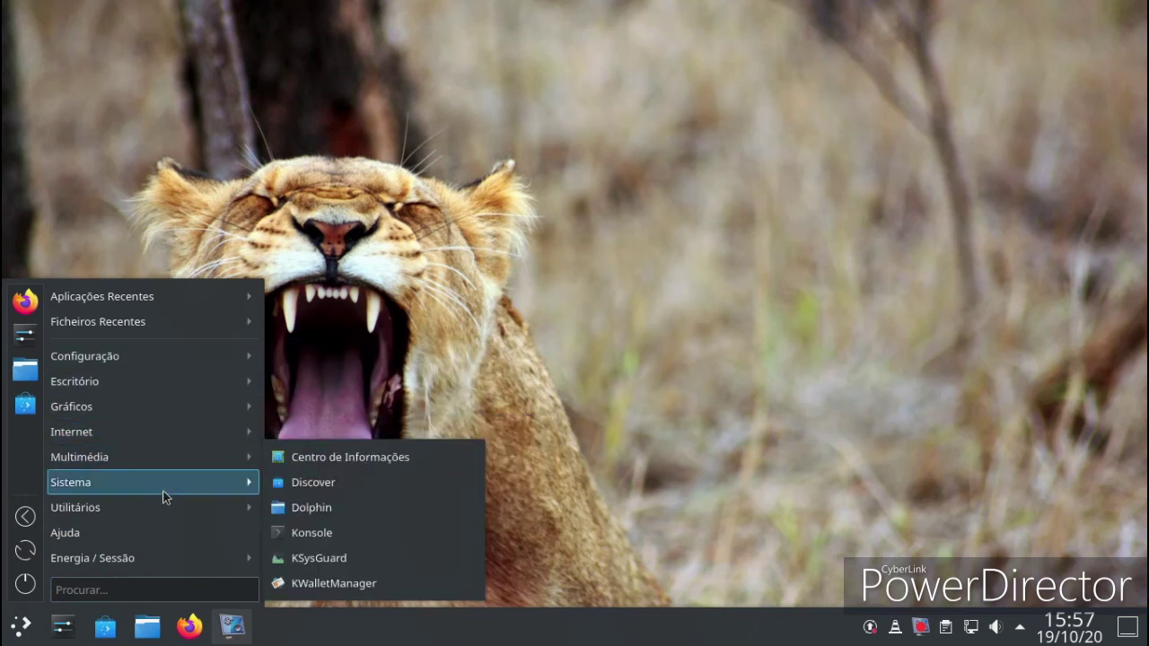
mouse_move(166, 521)
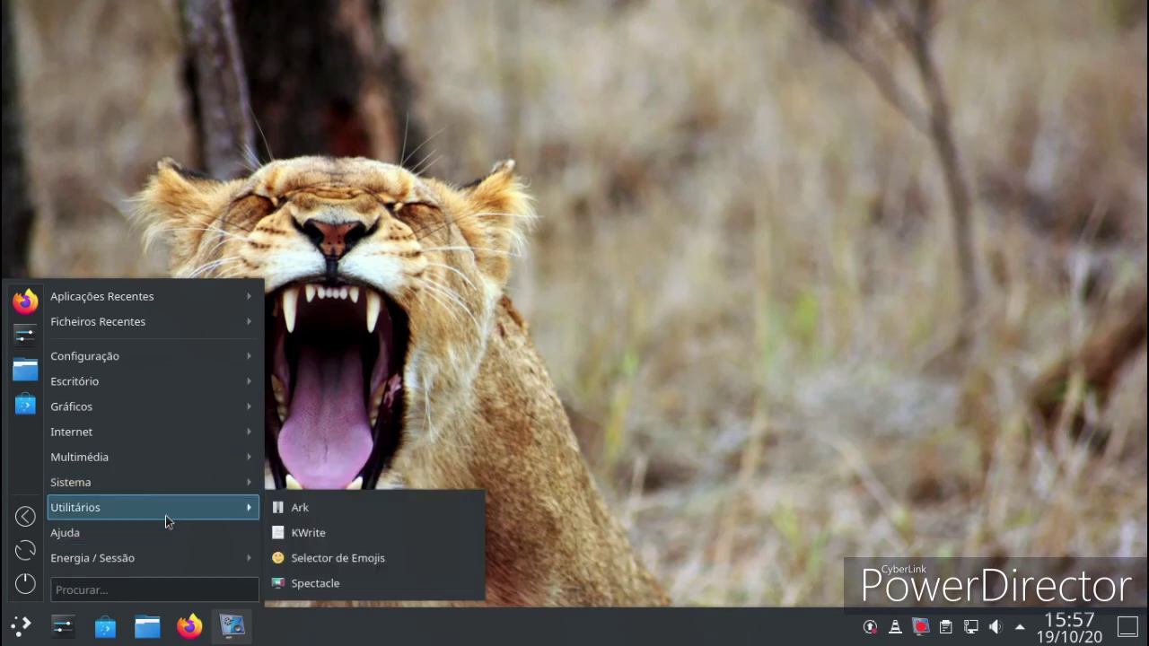
mouse_move(166, 407)
left_click(400, 395)
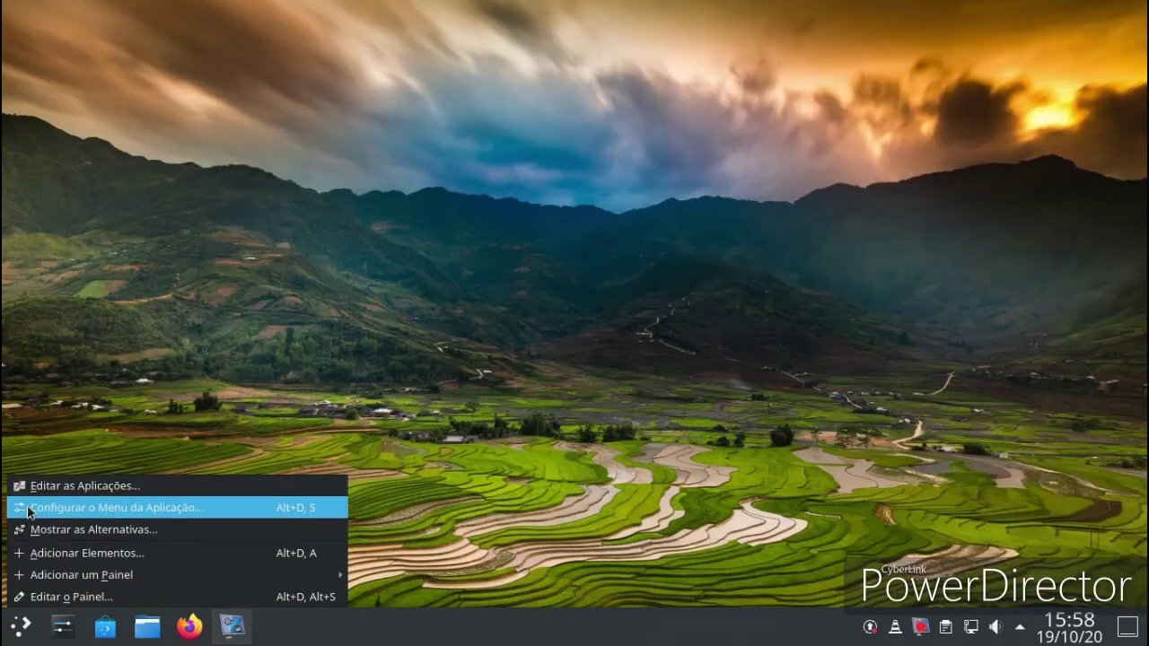
- View the Geral settings of the application menu and dismiss them without changes
left_click(135, 509)
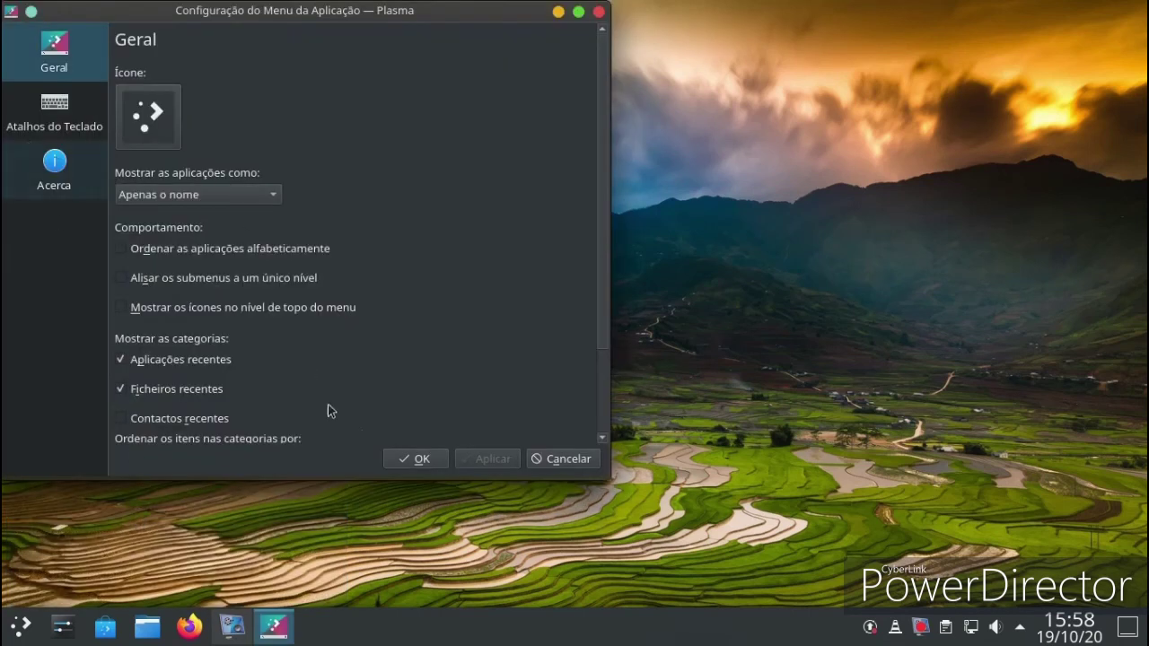
left_click(585, 459)
- Browse the desktop widget list and add the Boletim Meteorológico widget to the desktop's upper-right corner
right_click(24, 630)
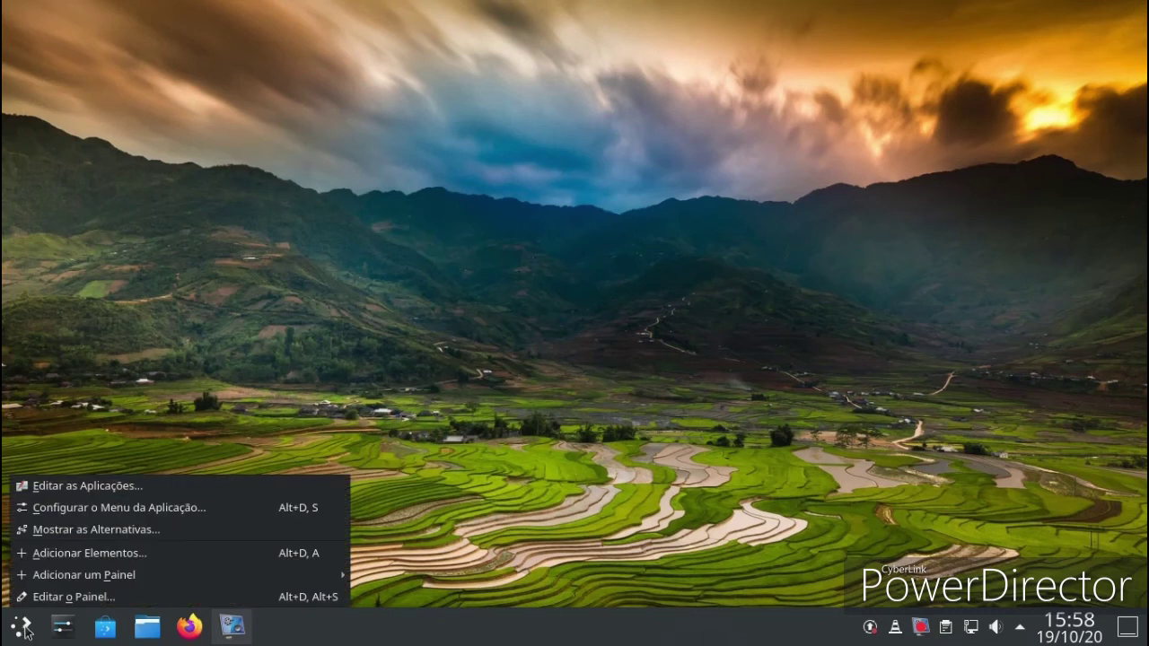
left_click(45, 554)
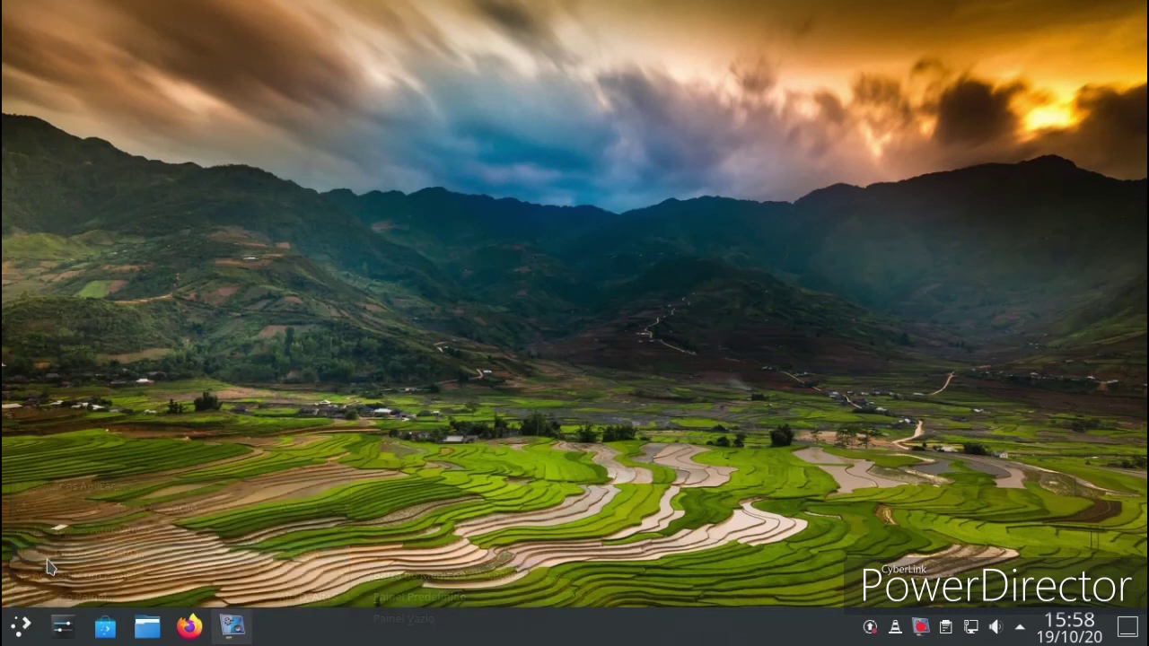
scroll(103, 162, "down", 3)
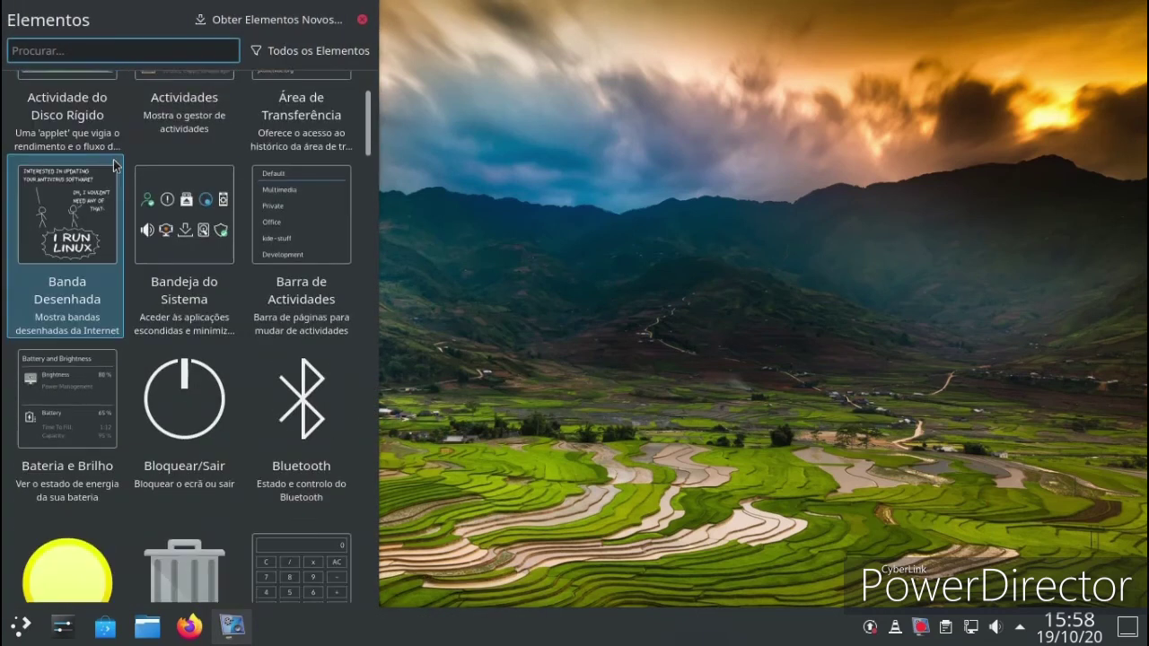
scroll(114, 170, "up", 3)
scroll(114, 173, "down", 3)
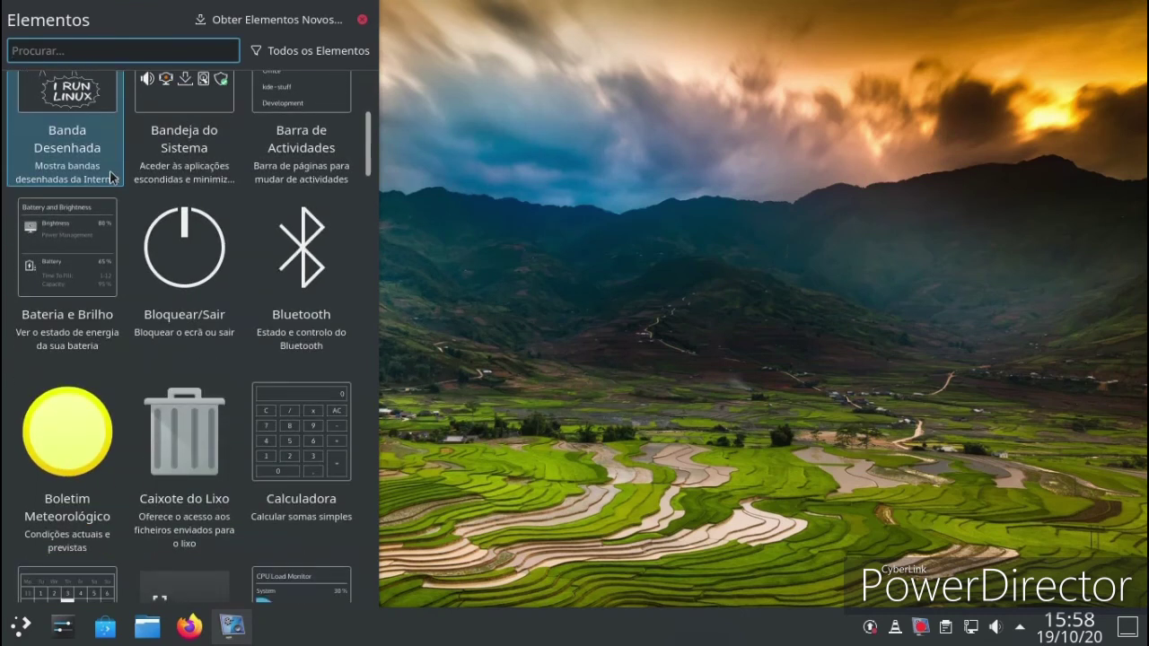
scroll(112, 177, "up", 3)
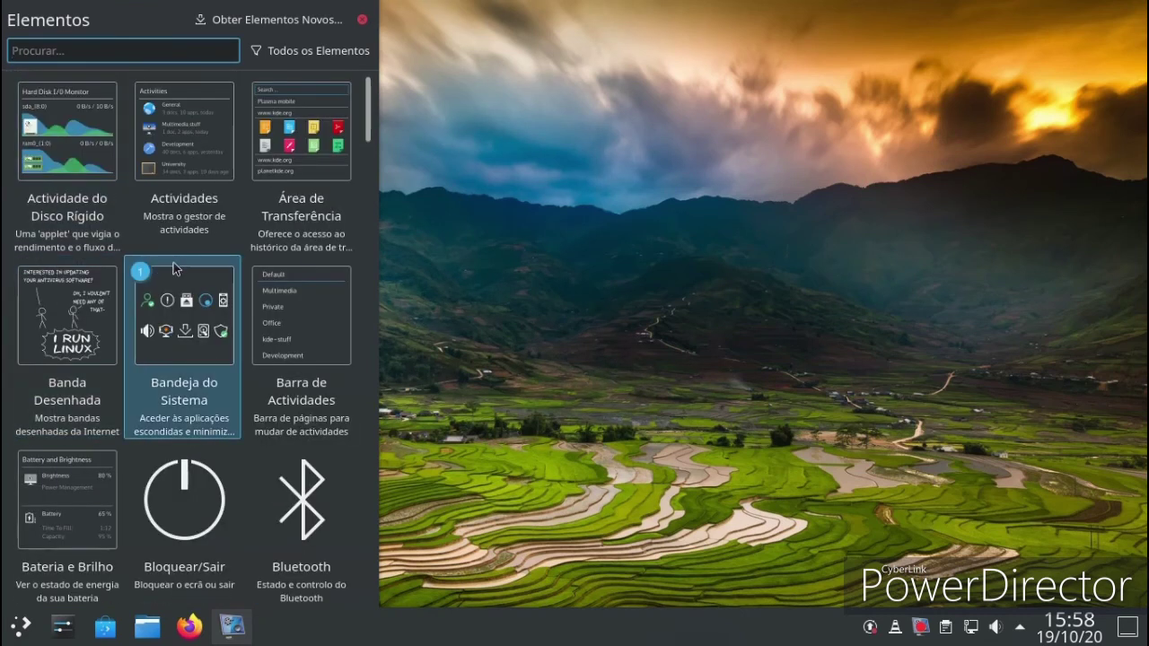
scroll(180, 305, "down", 2)
left_click_drag(73, 448, 1042, 56)
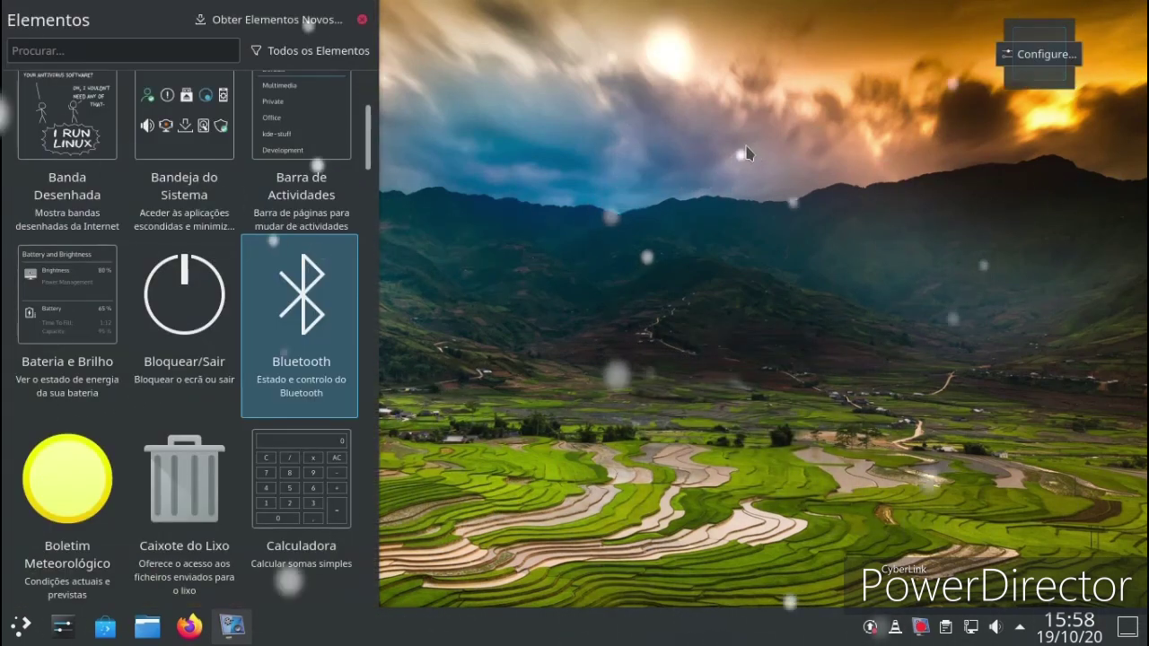
- Add the individual CPU core load widget (Carga dos Núcleos) to the desktop, just below the weather widget
scroll(126, 366, "down", 4)
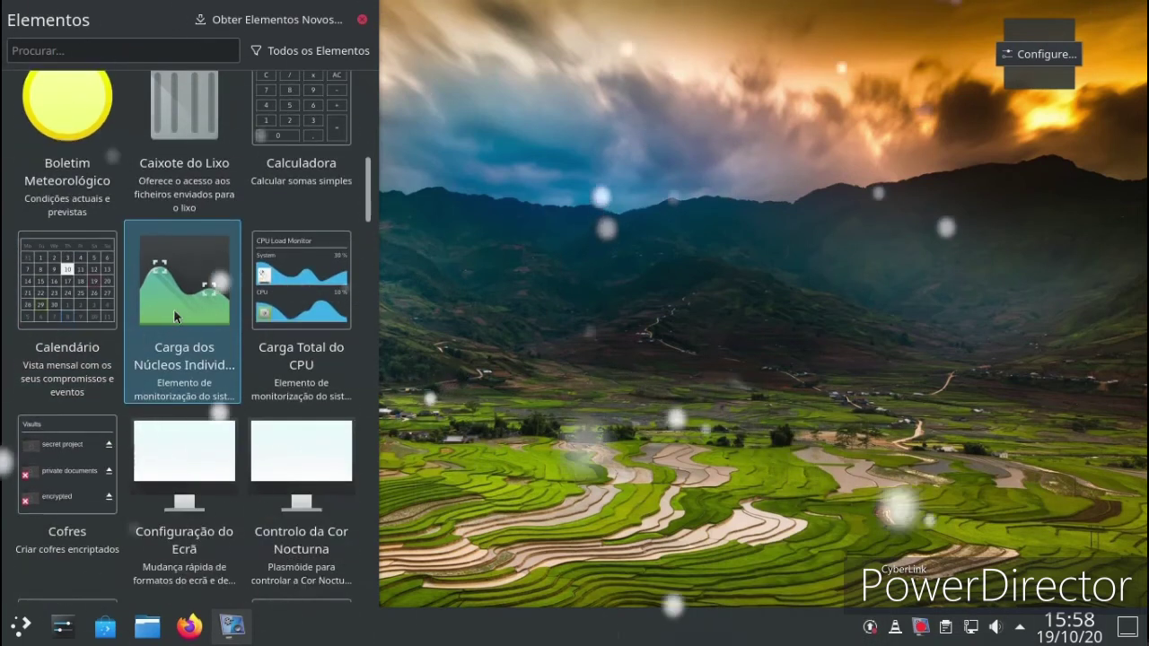
left_click_drag(173, 308, 1037, 157)
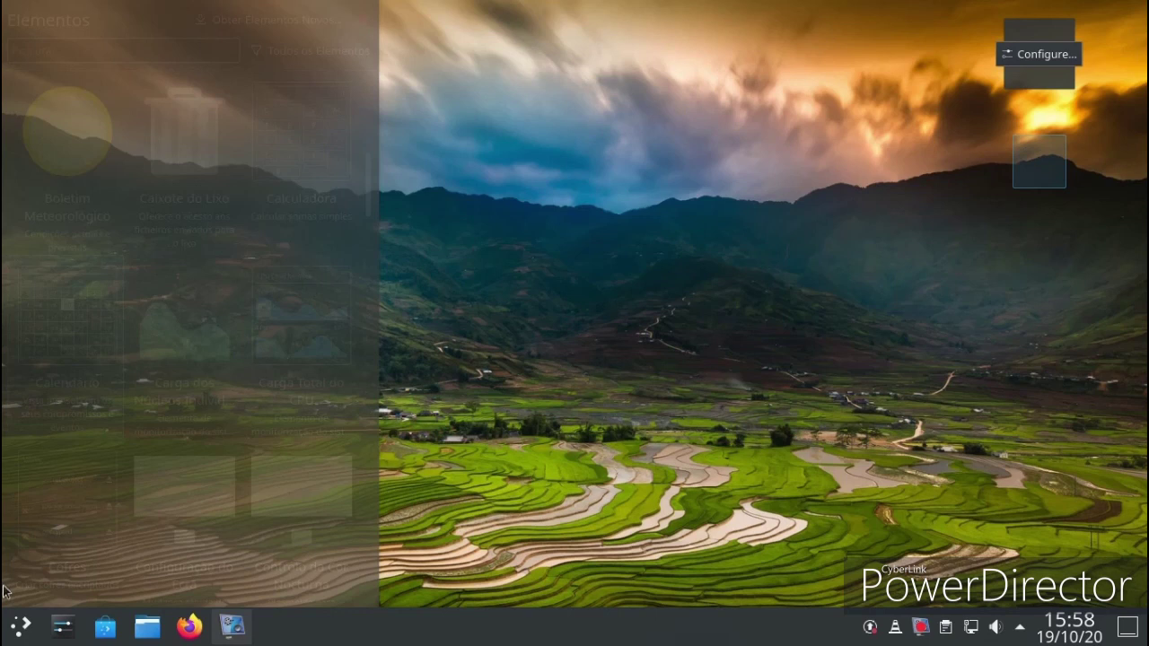
key("super")
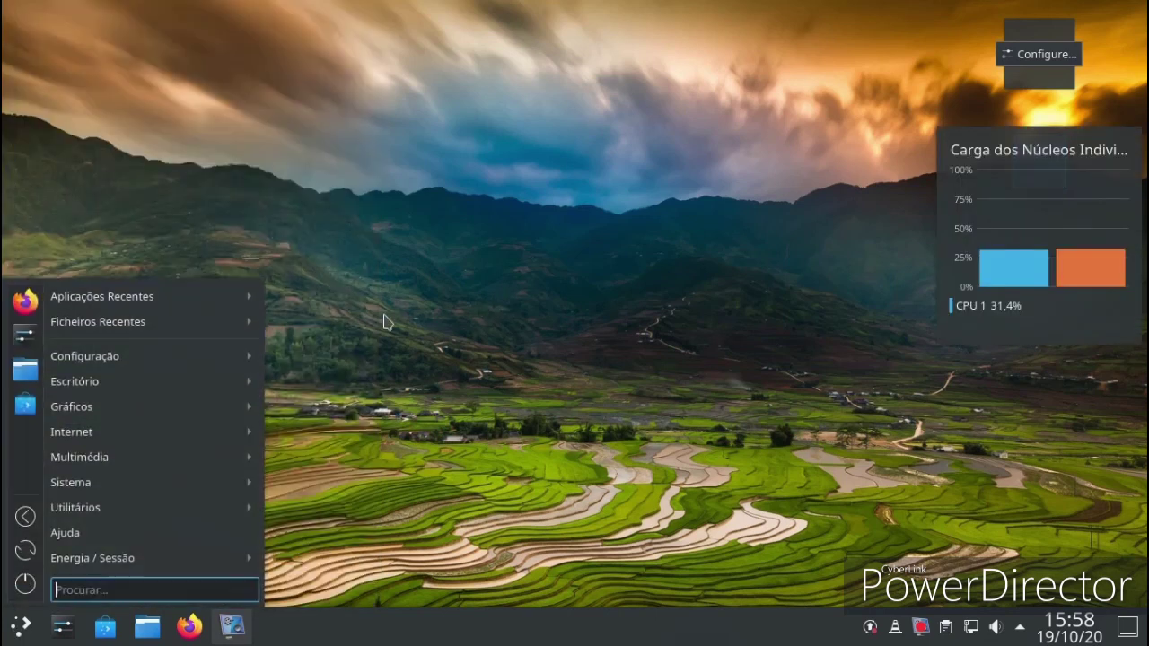
left_click(468, 252)
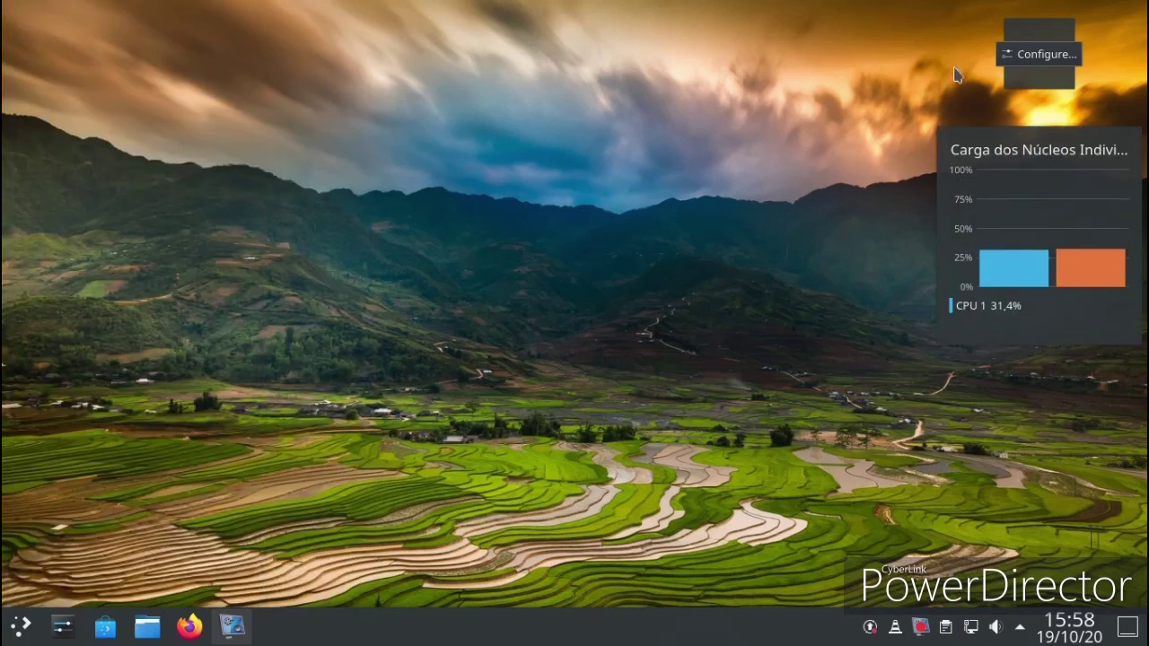
- Look through the Boletim Meteorológico widget's station, Aparência, Unidades and Acerca settings pages, and close its configuration
left_click(1032, 55)
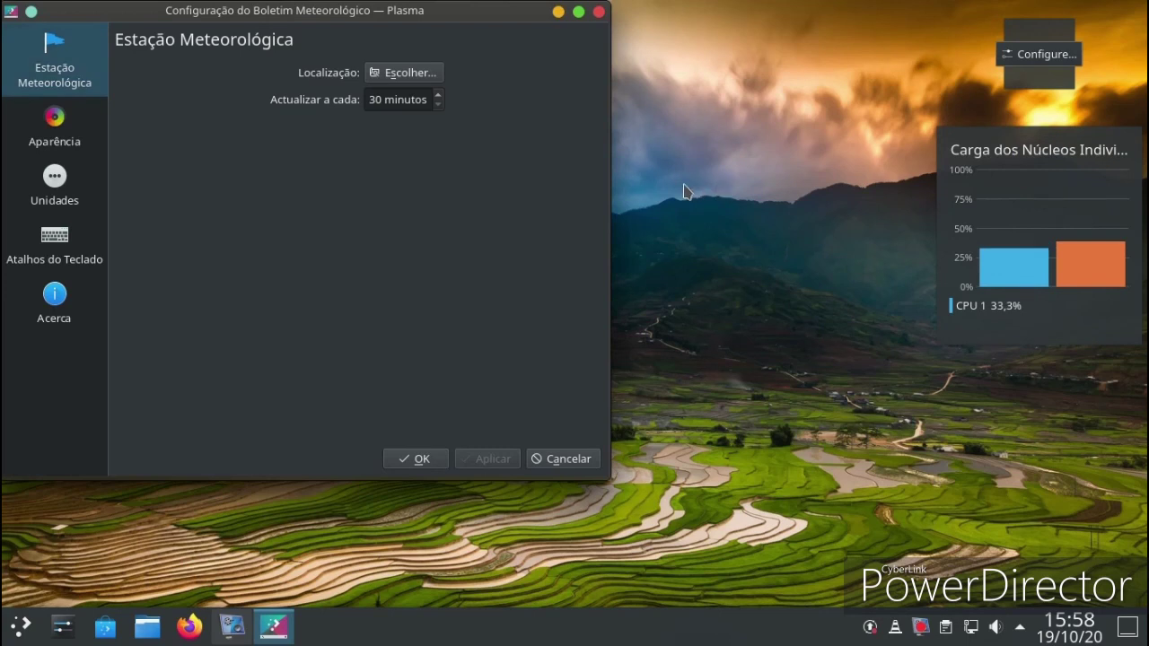
left_click(48, 127)
left_click(35, 180)
left_click(59, 314)
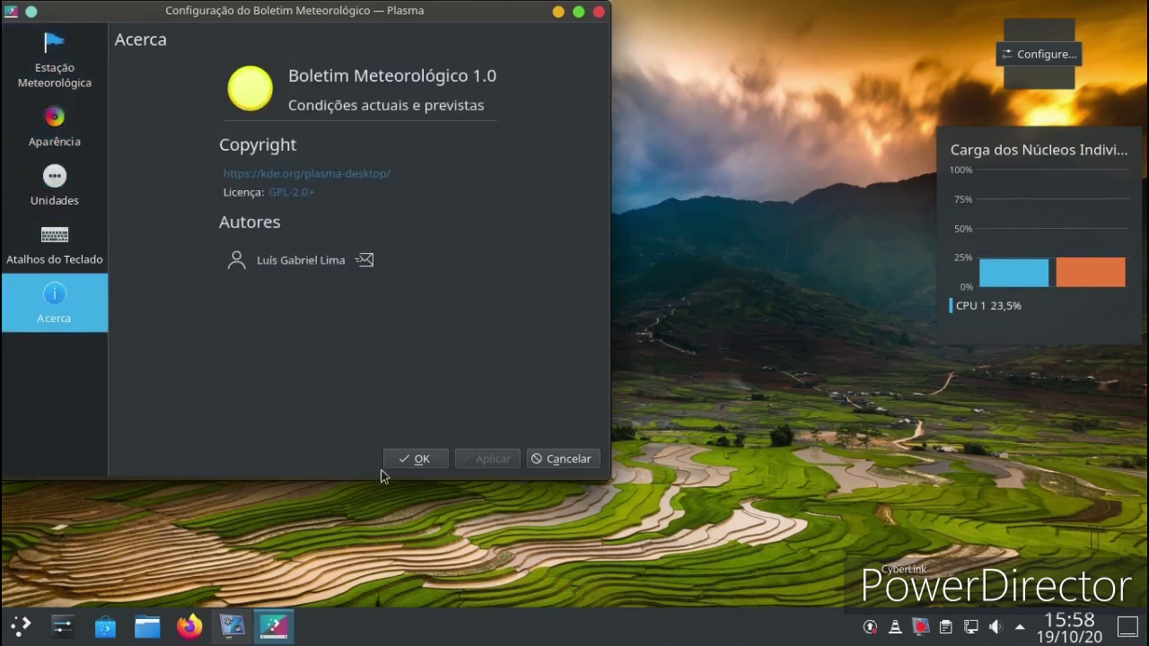
left_click(406, 460)
- Remove the Boletim Meteorológico widget from the desktop
right_click(1036, 55)
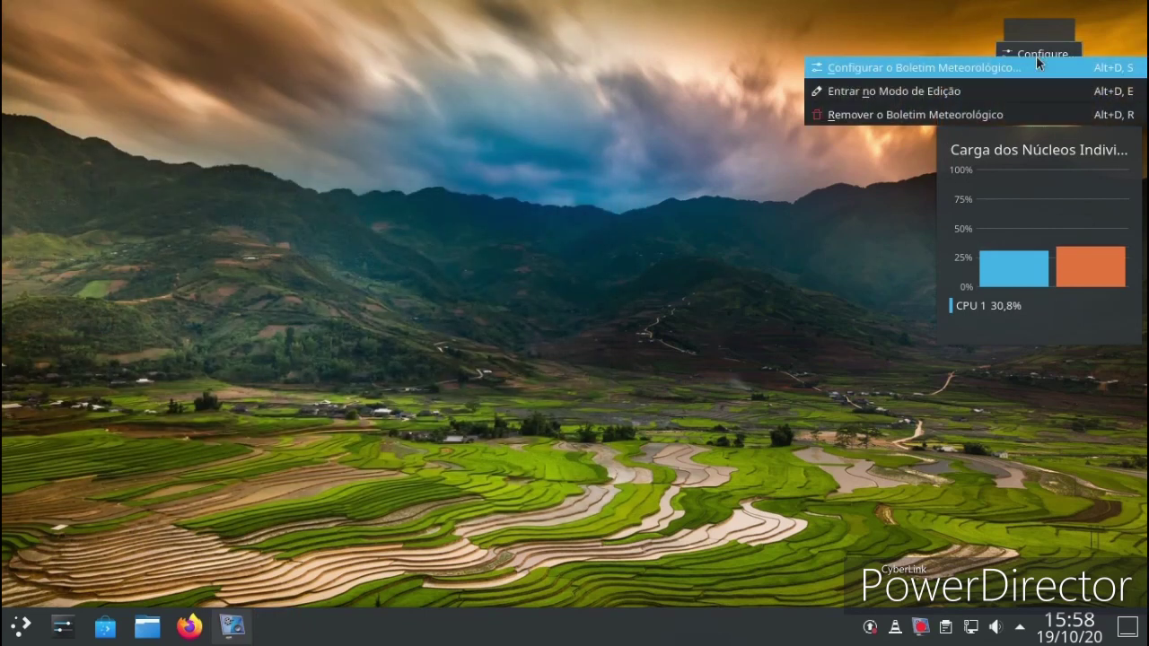
left_click(952, 113)
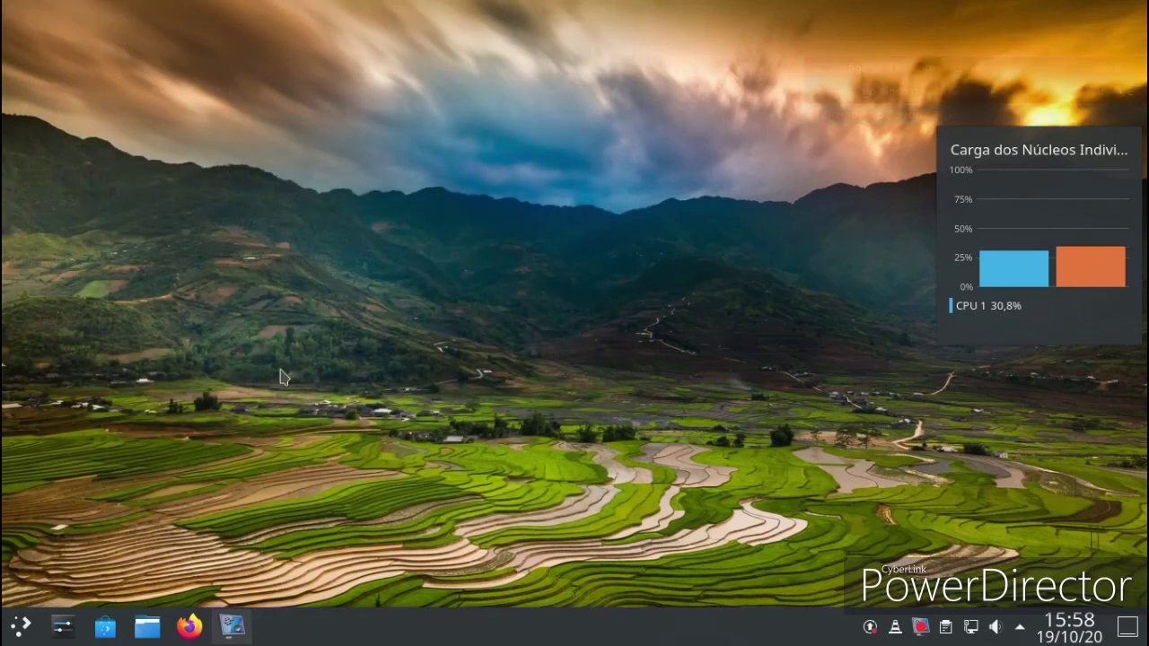
left_click(19, 628)
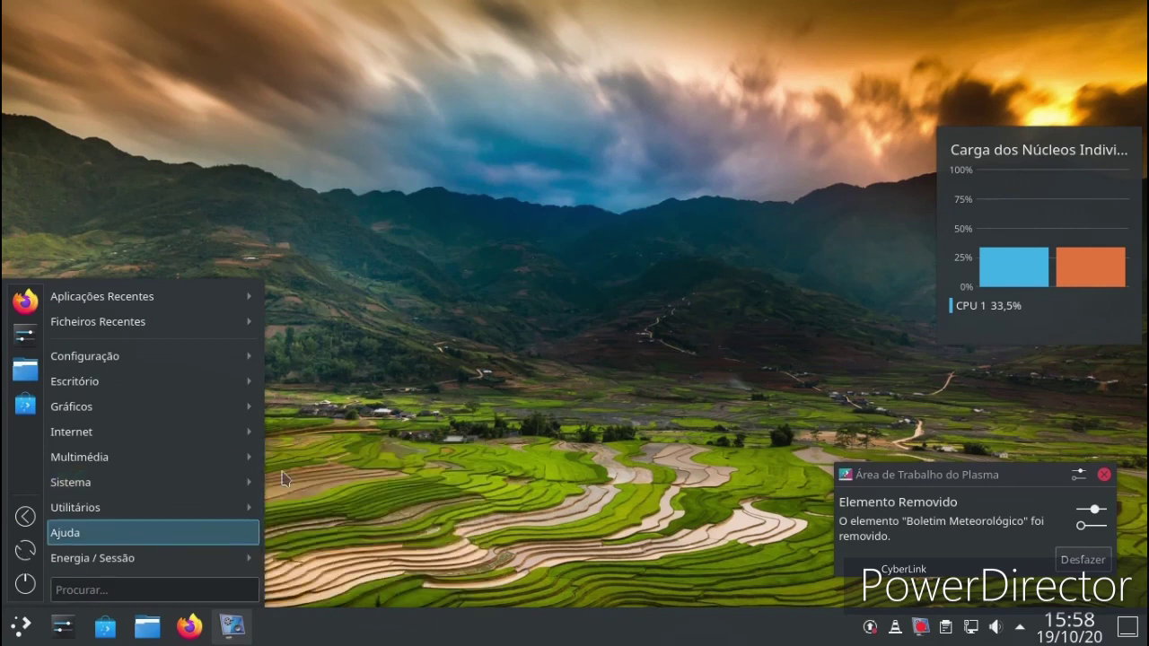
left_click(541, 370)
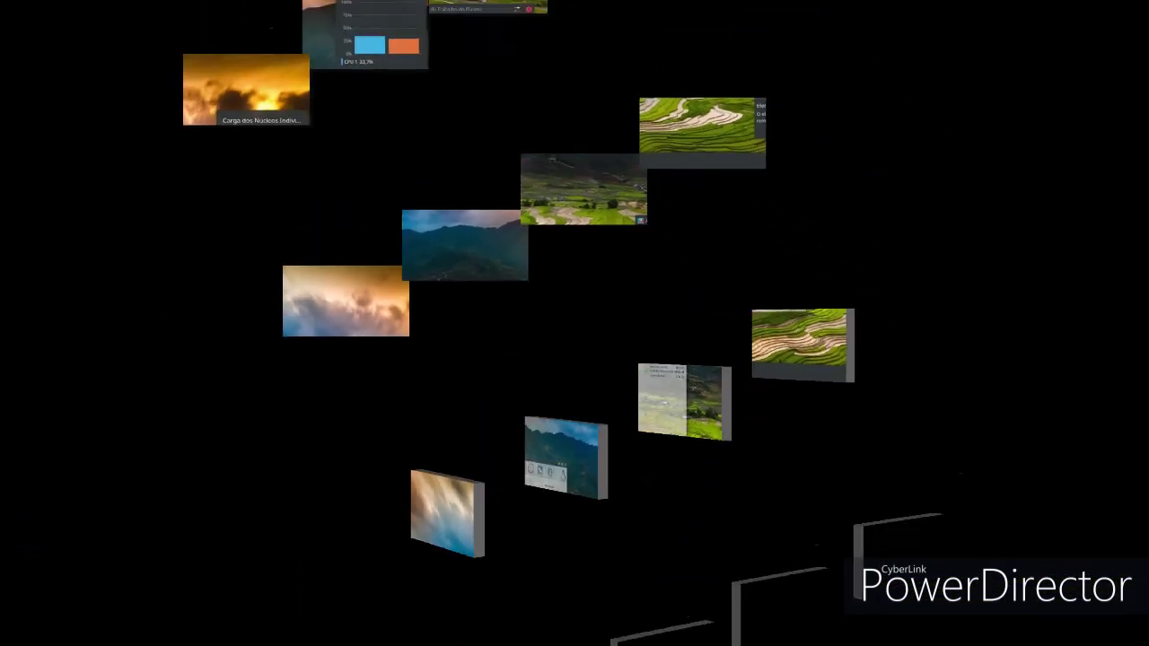